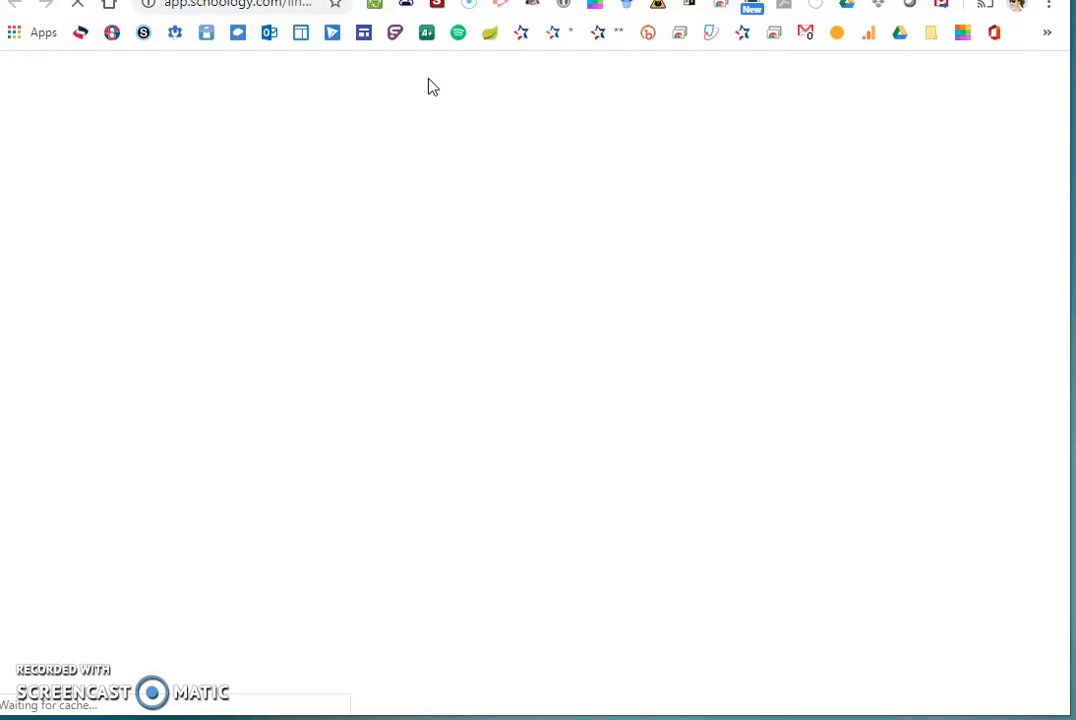
Sign in to WeVideo with the e-mail and password of the first shared student account on the course page, and decline saving the password.
{"action": "left_click", "coordinate": [405, 108]}
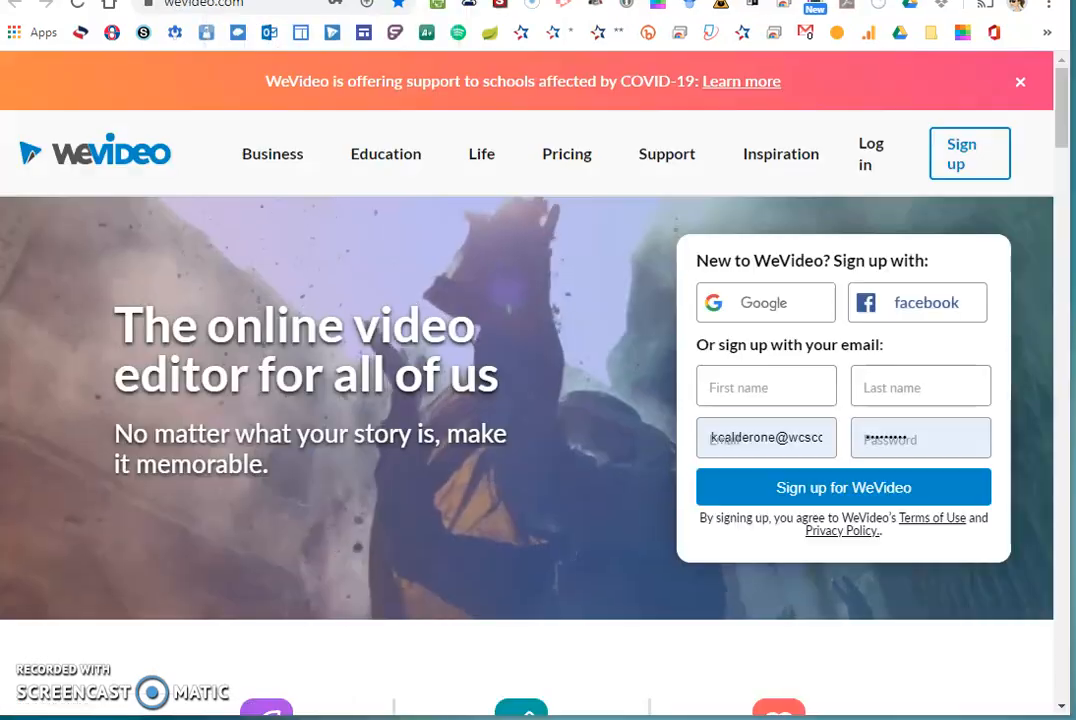
{"action": "left_click", "coordinate": [493, 175]}
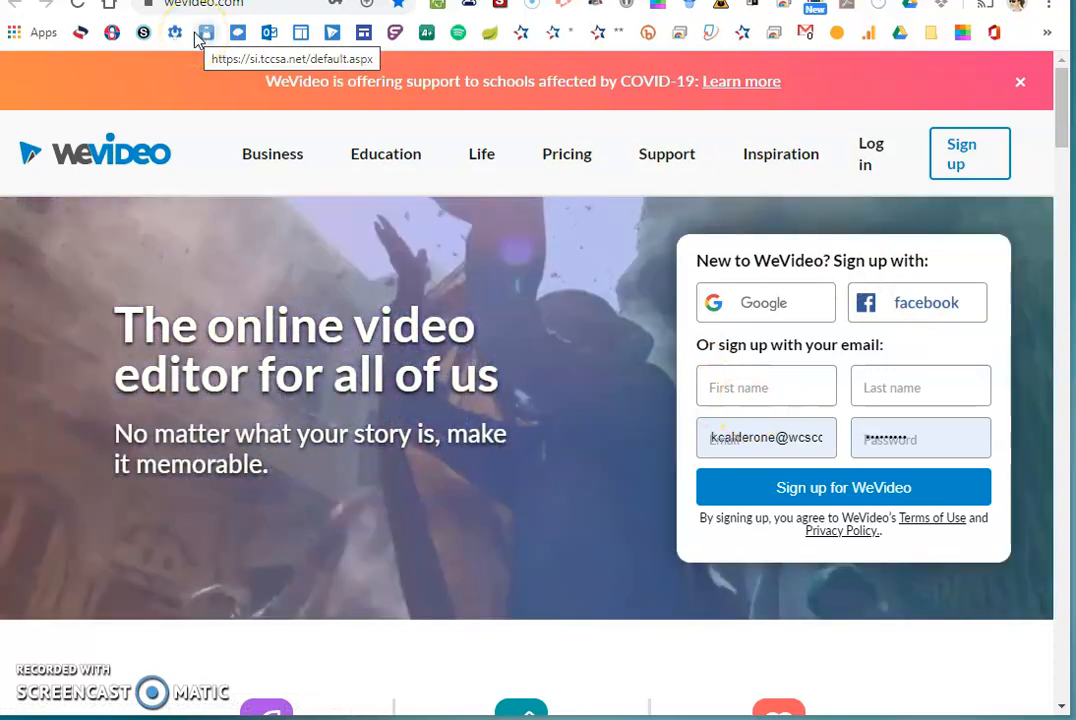
{"action": "key", "text": "ctrl+Tab"}
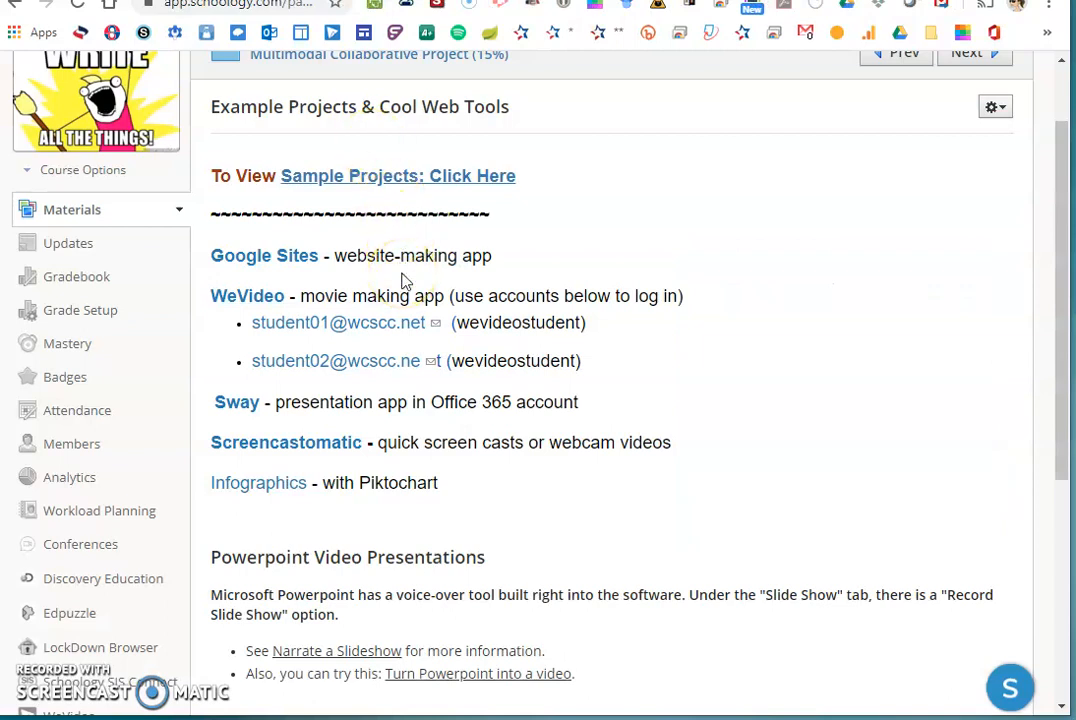
{"action": "left_click", "coordinate": [397, 338]}
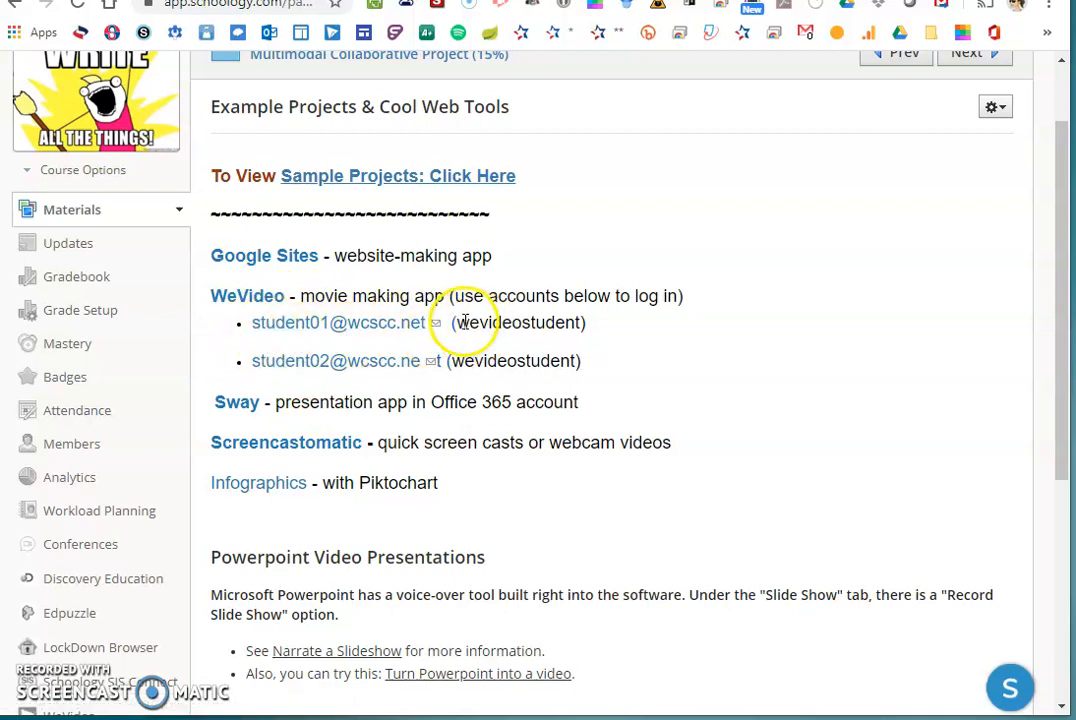
{"action": "left_click_drag", "start_coordinate": [455, 322], "coordinate": [580, 323]}
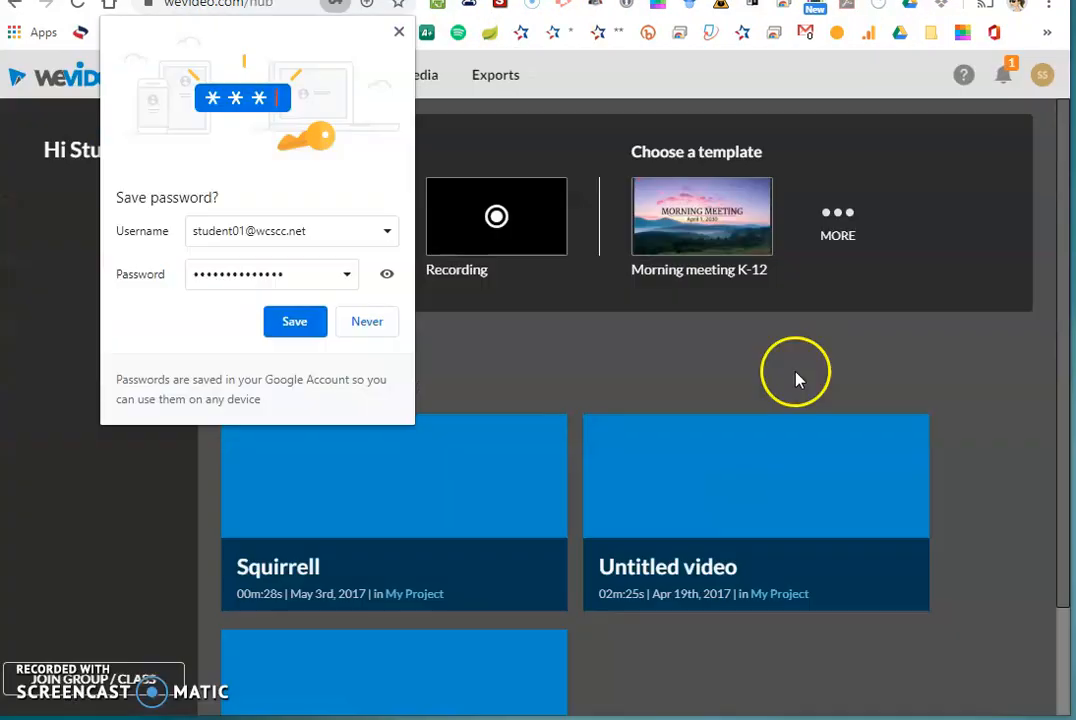
{"action": "left_click", "coordinate": [364, 325]}
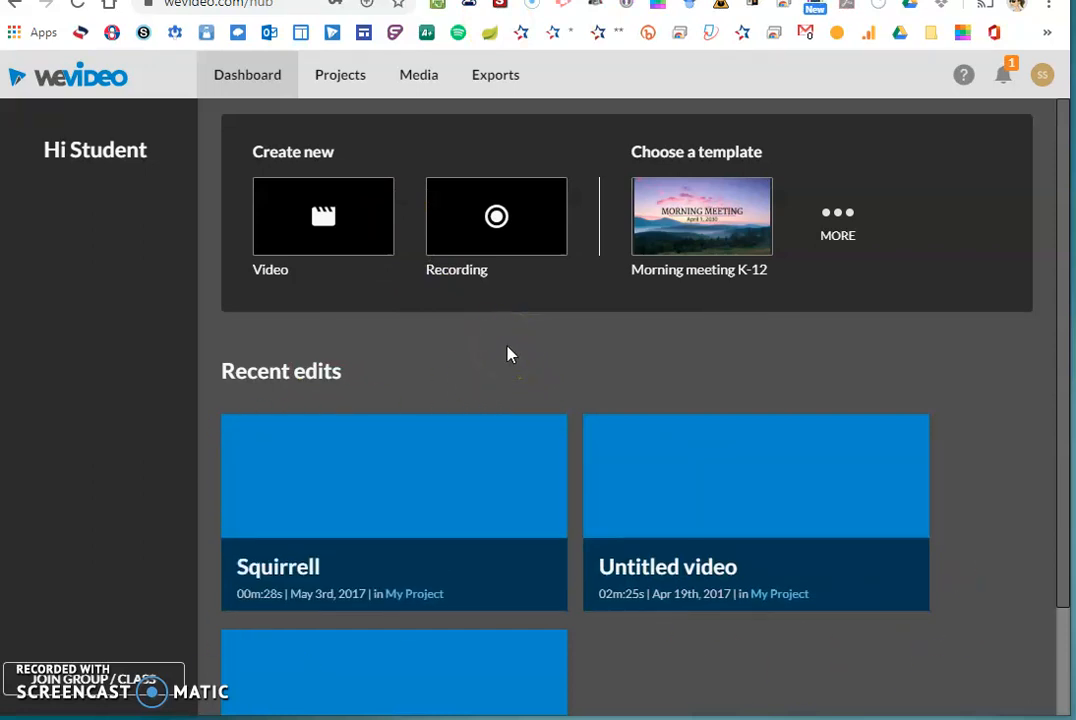
Create a new video from the dashboard, choose the stuff project as its save location, and start editing.
{"action": "left_click", "coordinate": [303, 242]}
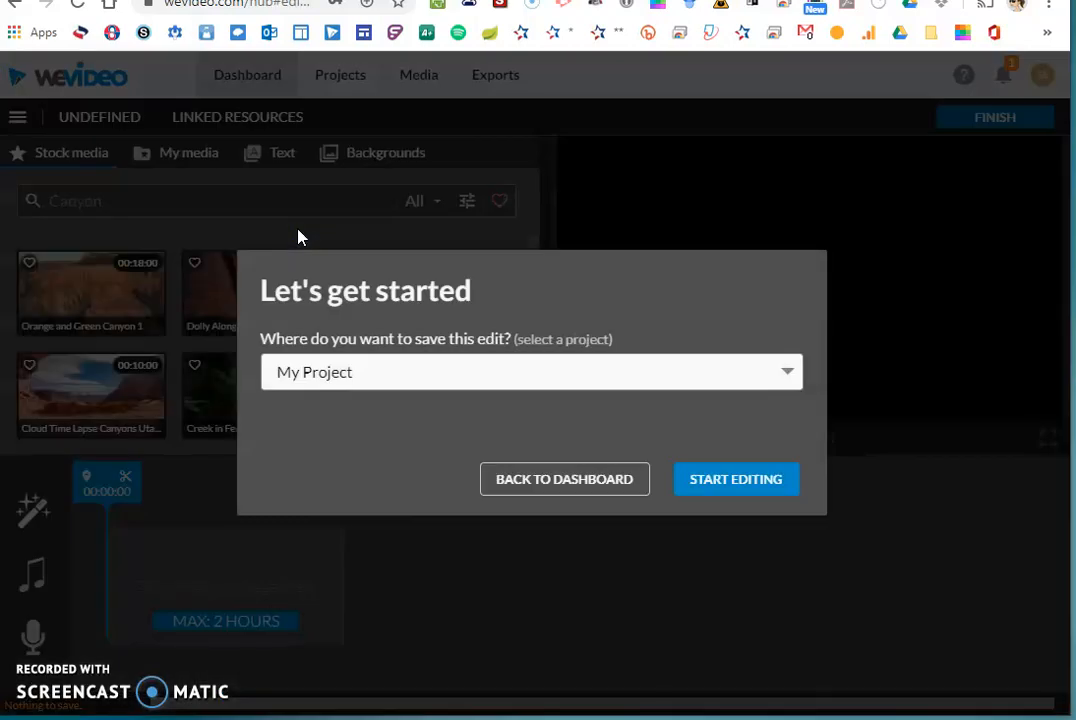
{"action": "left_click", "coordinate": [380, 390]}
{"action": "left_click", "coordinate": [534, 389]}
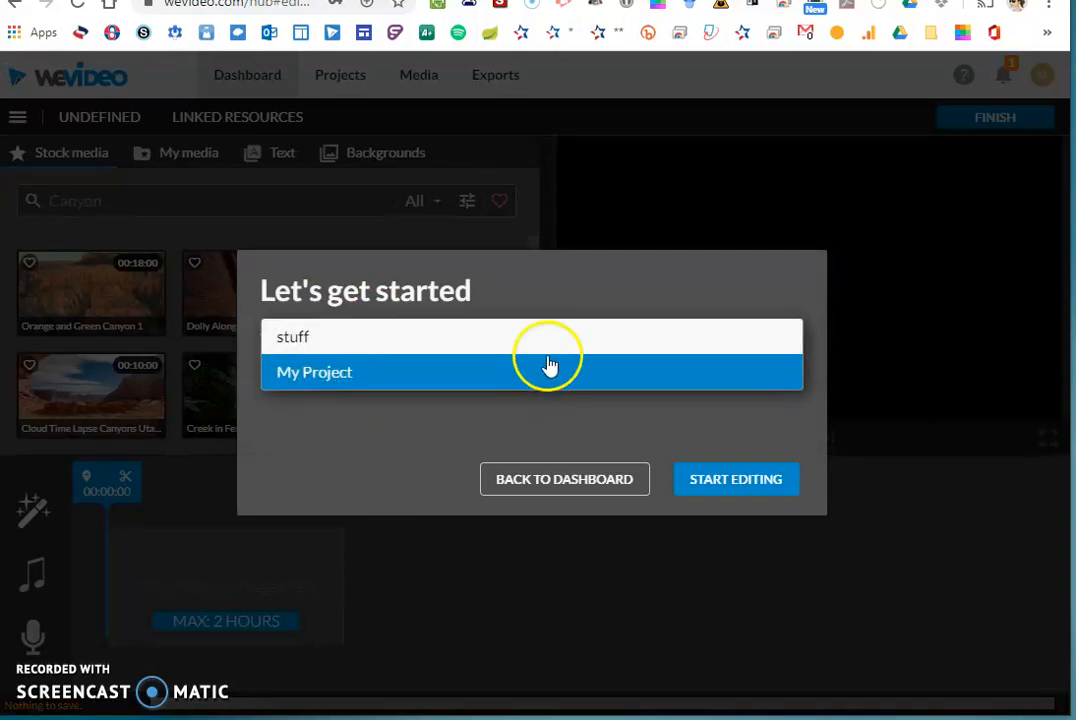
{"action": "left_click", "coordinate": [546, 380]}
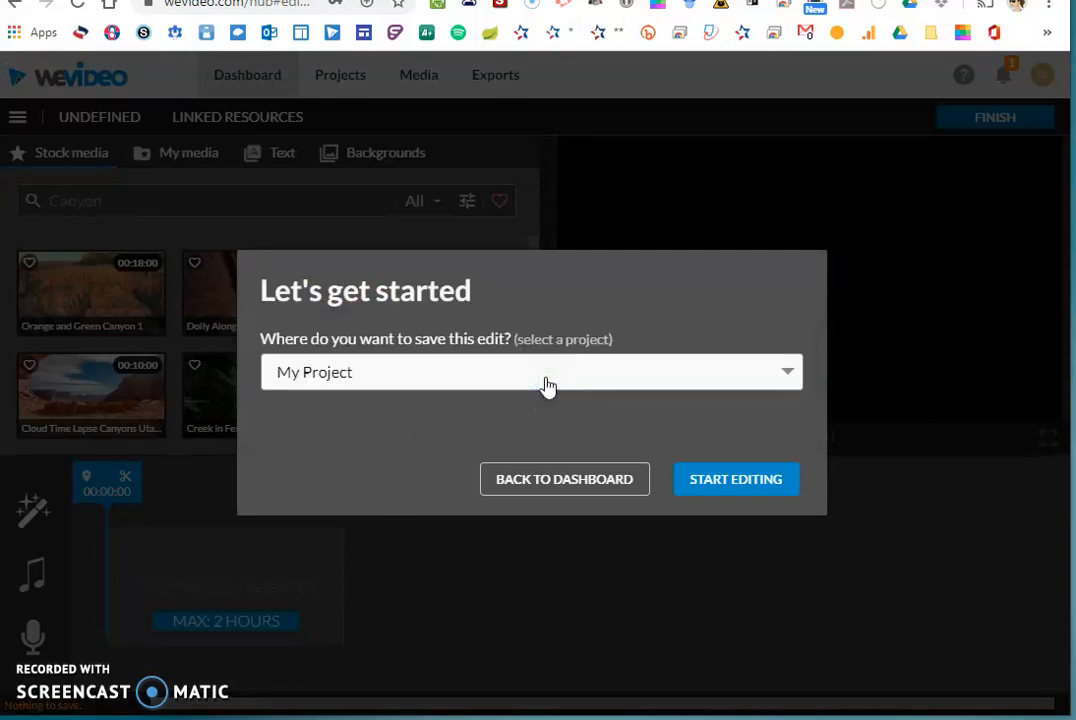
{"action": "left_click", "coordinate": [322, 370]}
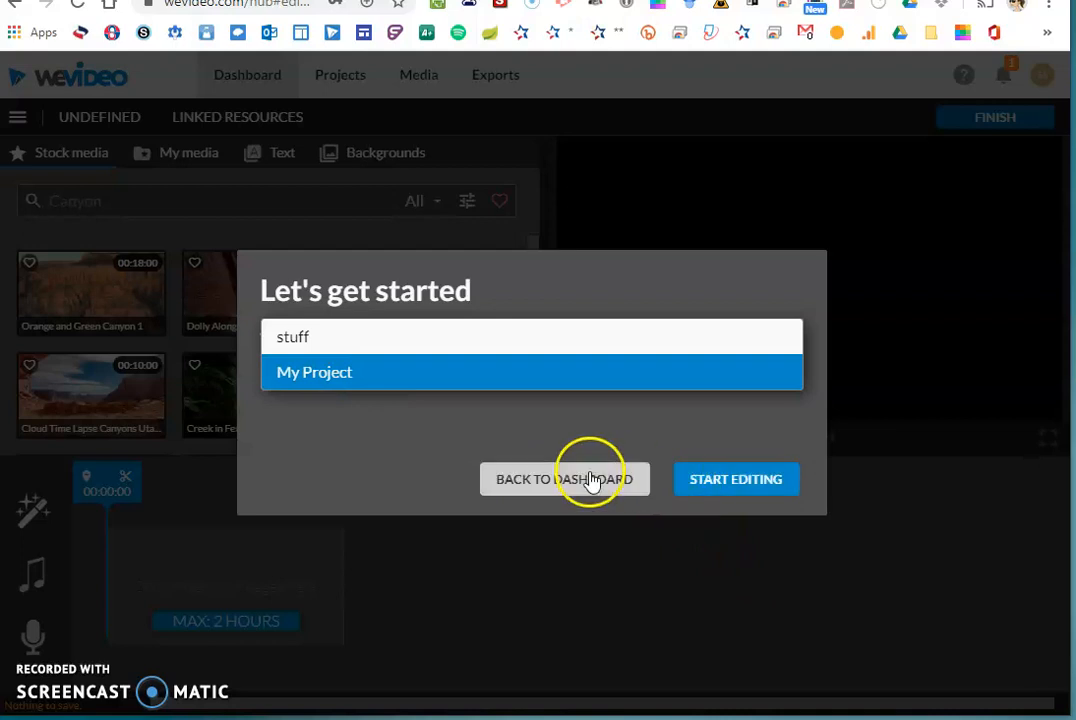
{"action": "left_click", "coordinate": [594, 342]}
{"action": "left_click", "coordinate": [737, 485]}
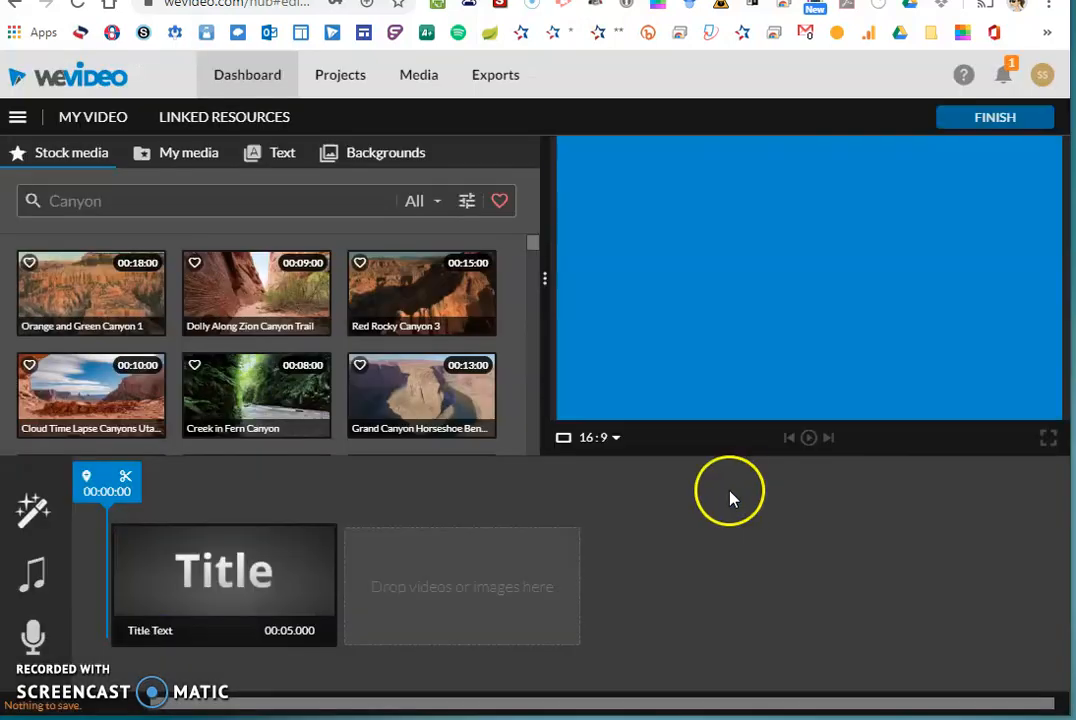
{"action": "left_click", "coordinate": [340, 89]}
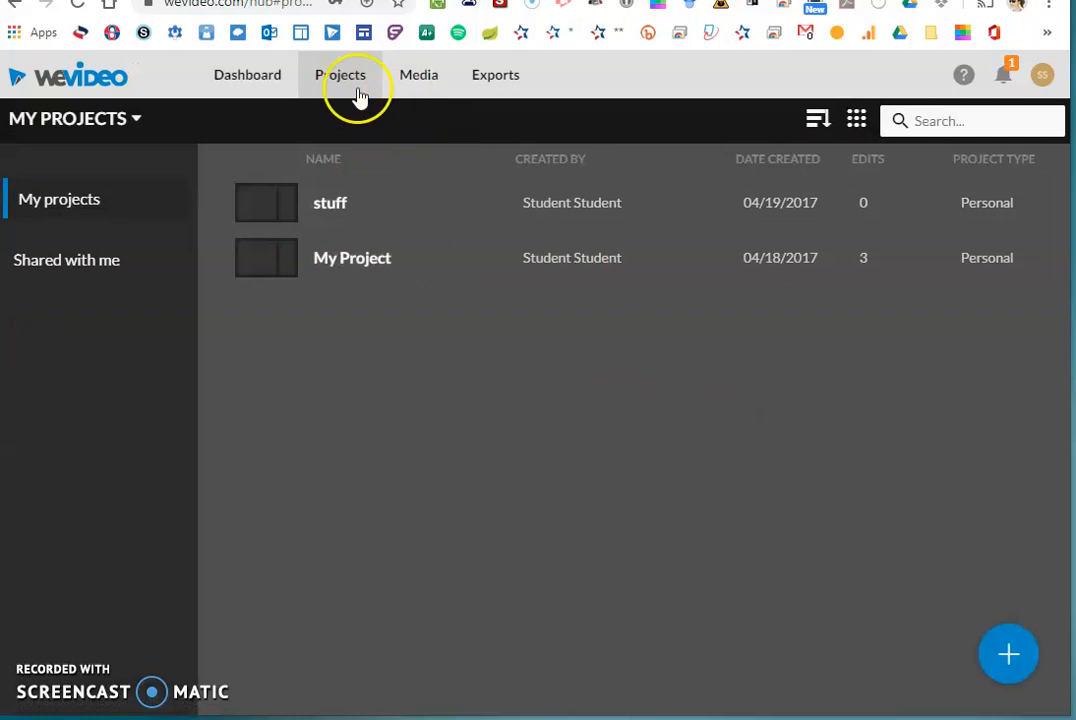
{"action": "left_click", "coordinate": [257, 78]}
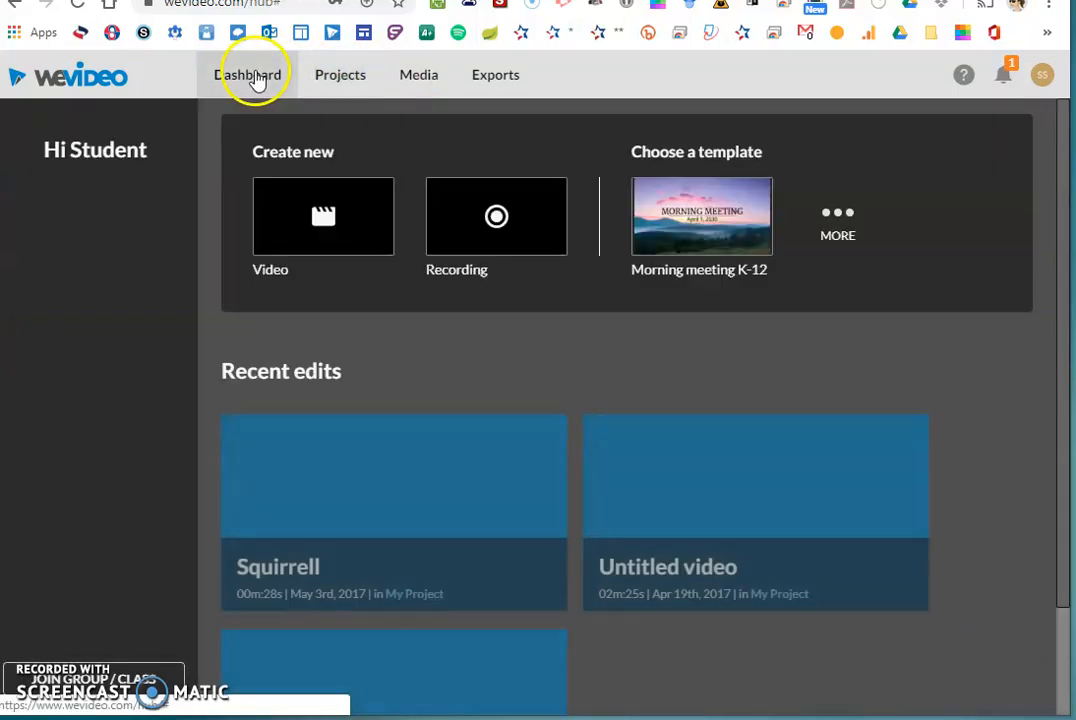
{"action": "scroll", "coordinate": [620, 480], "scroll_direction": "down", "scroll_amount": 2}
{"action": "scroll", "coordinate": [641, 492], "scroll_direction": "up", "scroll_amount": 2}
Open My Project from the project list and start a new blank edit in it.
{"action": "left_click", "coordinate": [343, 98]}
{"action": "left_click", "coordinate": [339, 212]}
{"action": "double_click", "coordinate": [348, 264]}
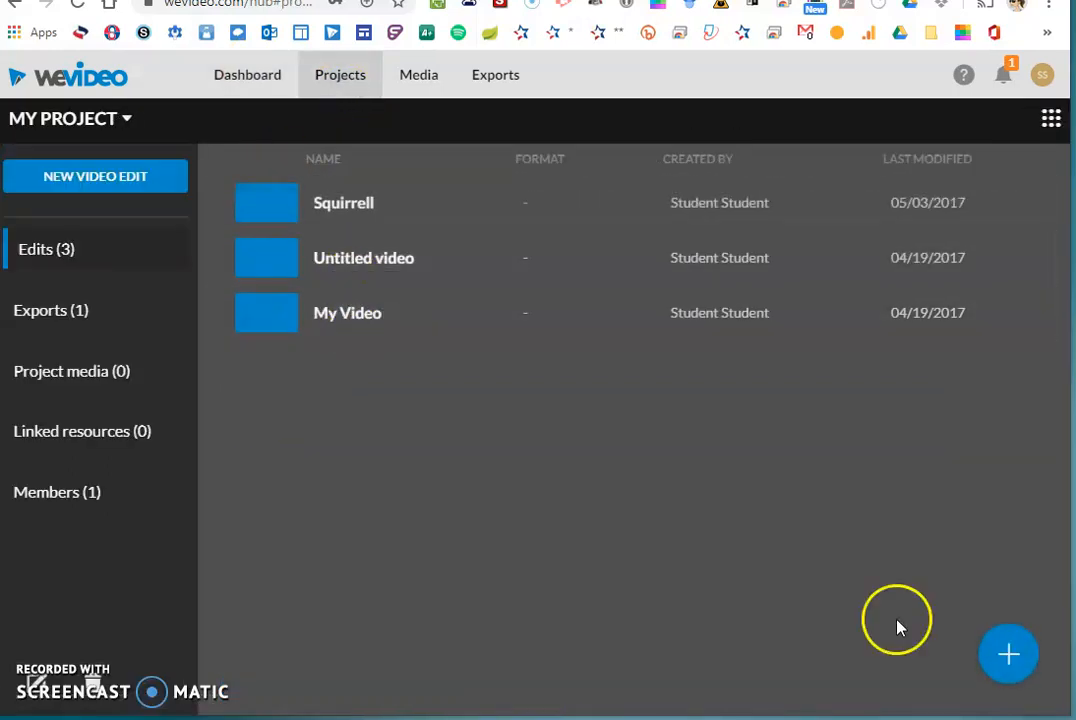
{"action": "left_click", "coordinate": [1000, 665]}
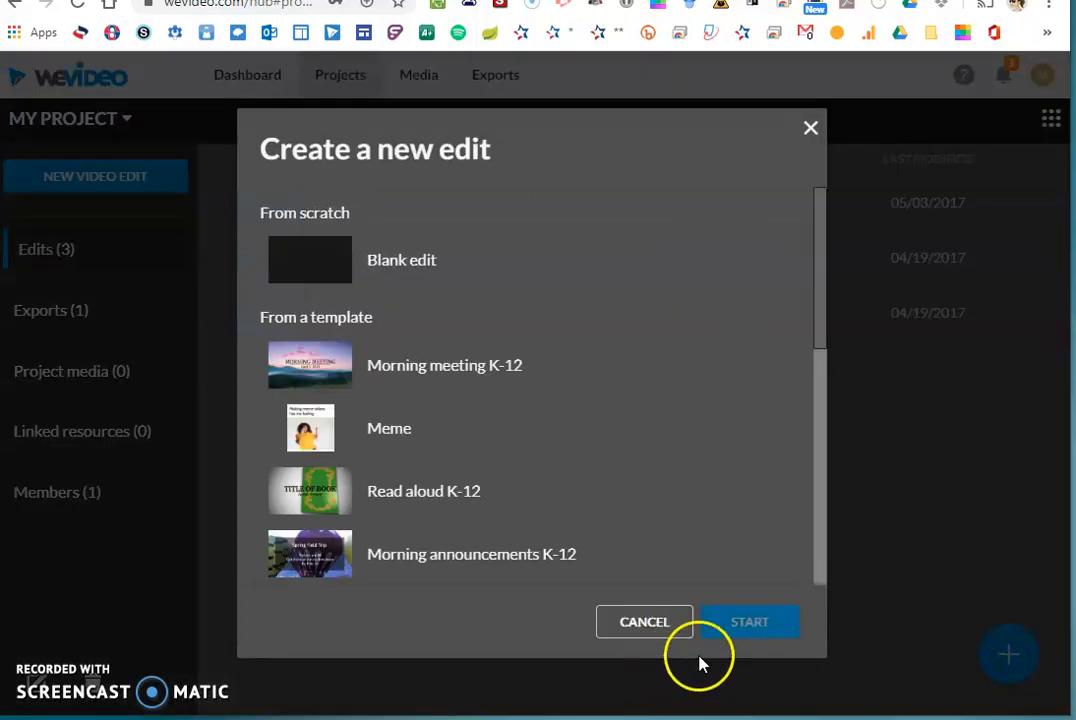
{"action": "left_click", "coordinate": [345, 255]}
{"action": "left_click", "coordinate": [746, 621]}
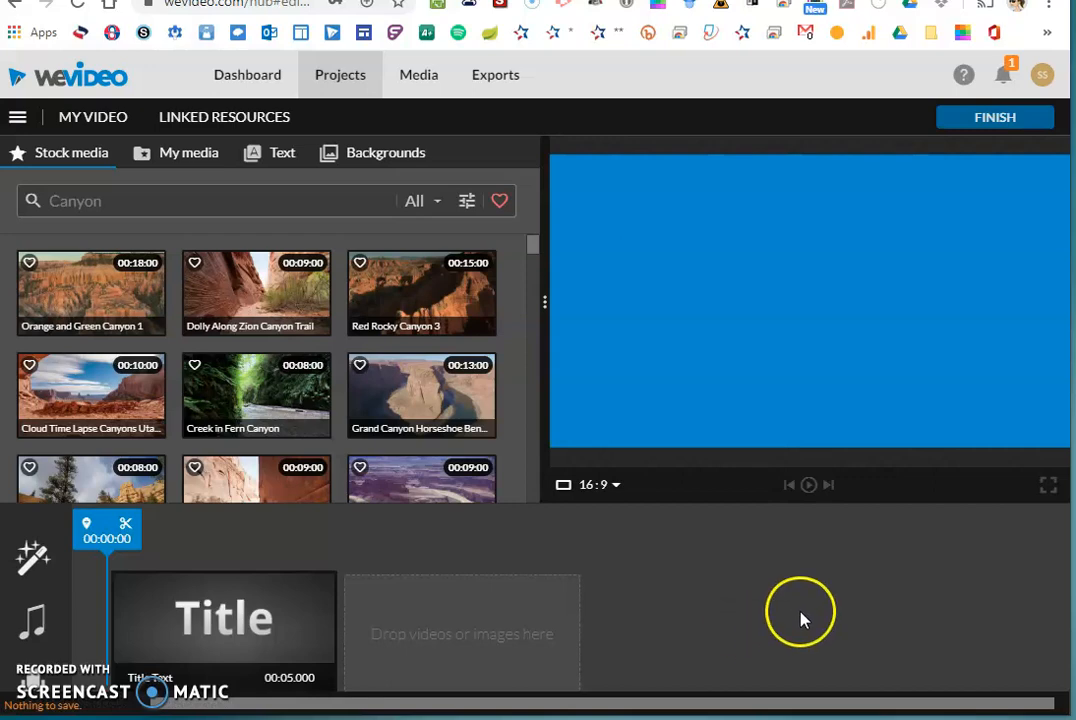
Place the stock clip "Strata Rock and Canyon Reveal" on the timeline before the title clip.
{"action": "scroll", "coordinate": [59, 291], "scroll_direction": "down", "scroll_amount": 1}
{"action": "scroll", "coordinate": [59, 291], "scroll_direction": "down", "scroll_amount": 5}
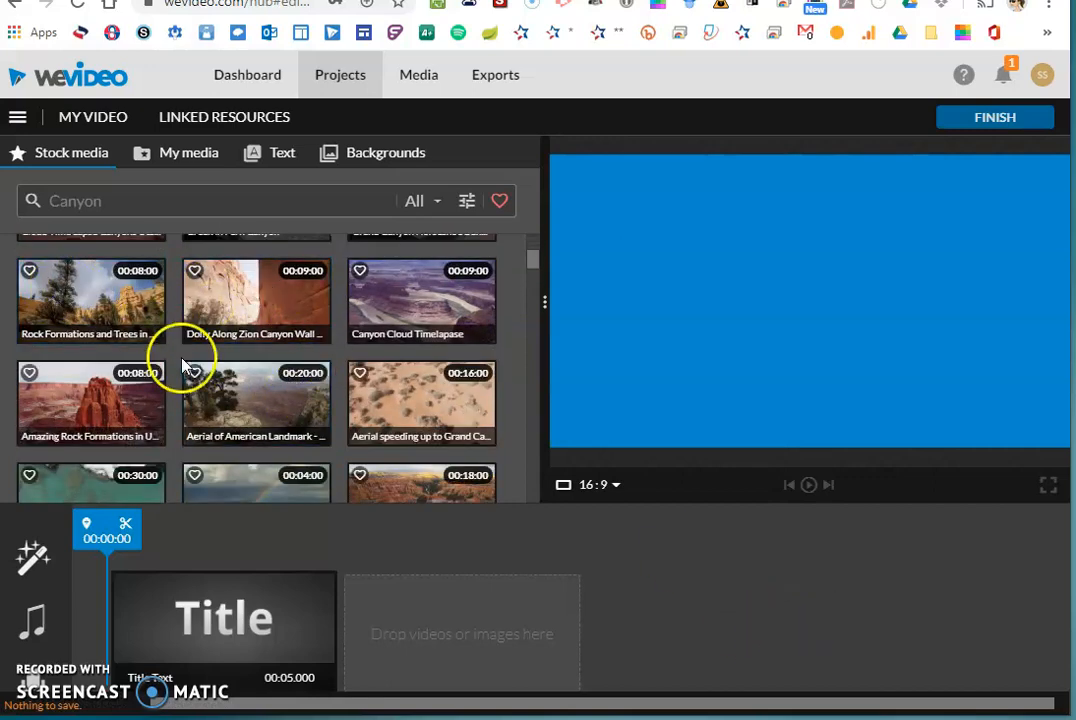
{"action": "scroll", "coordinate": [233, 336], "scroll_direction": "down", "scroll_amount": 3}
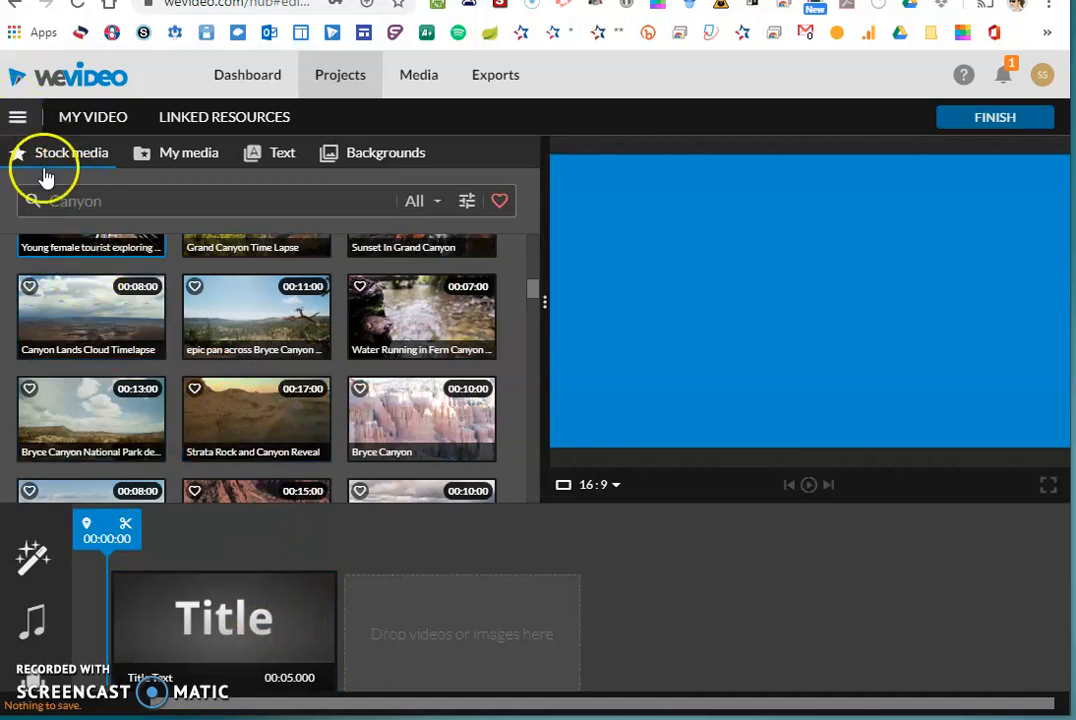
{"action": "left_click_drag", "start_coordinate": [224, 452], "coordinate": [280, 635]}
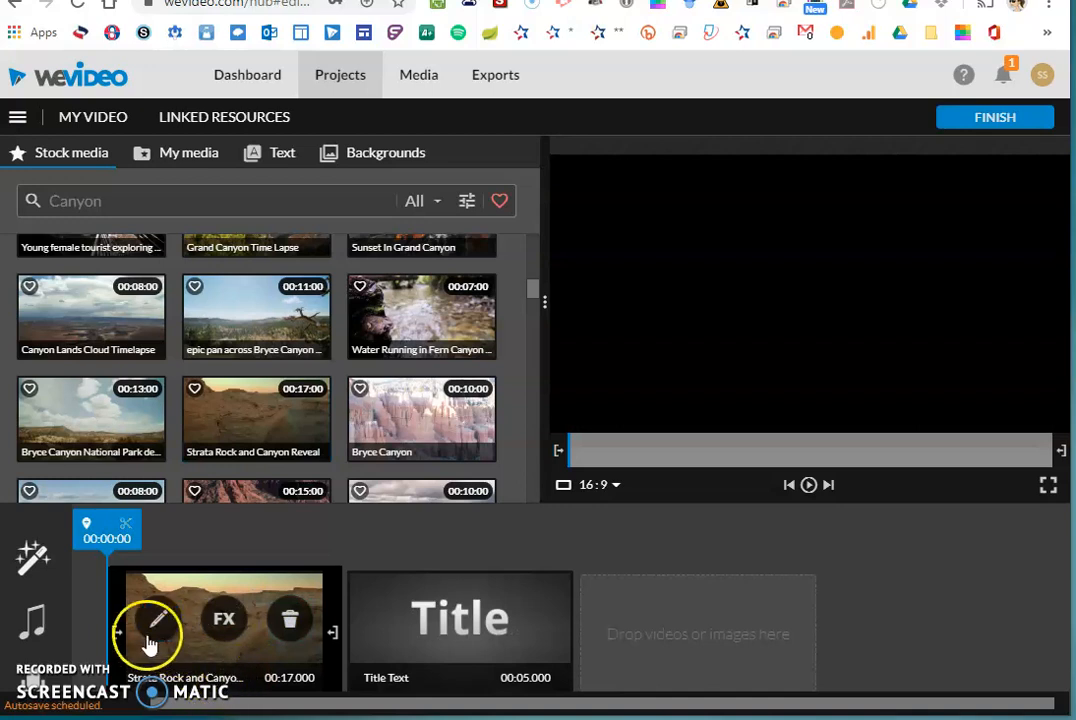
Look through the theme and background music options for the video.
{"action": "mouse_move", "coordinate": [20, 567]}
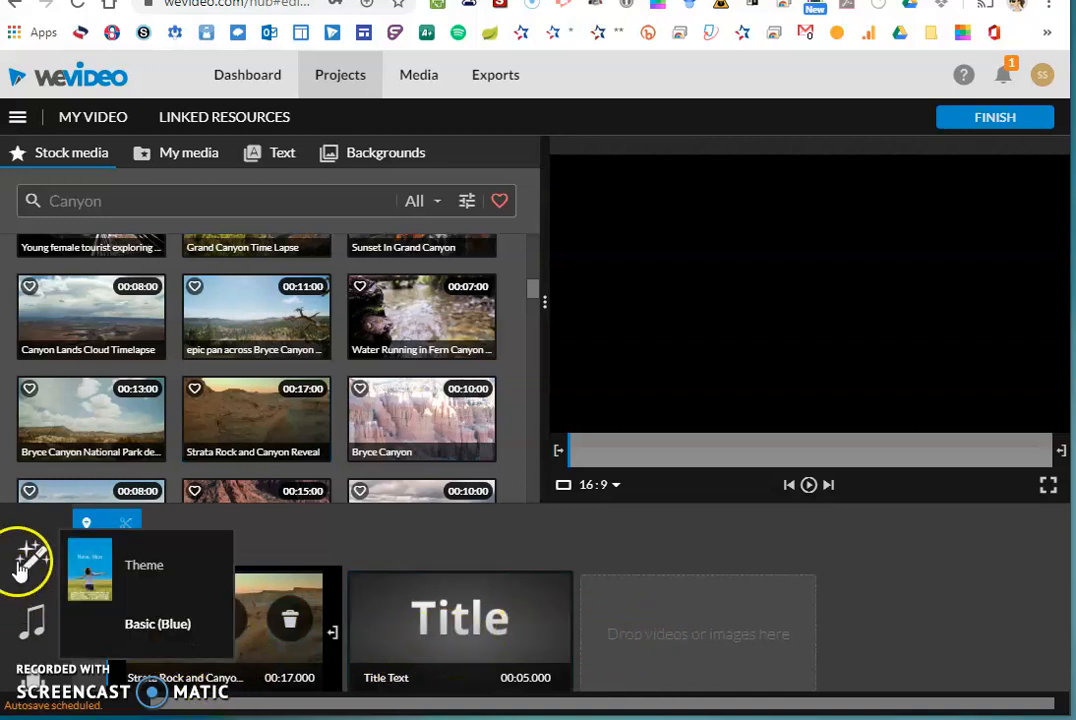
{"action": "left_click", "coordinate": [33, 622]}
{"action": "left_click", "coordinate": [459, 322]}
{"action": "left_click", "coordinate": [845, 620]}
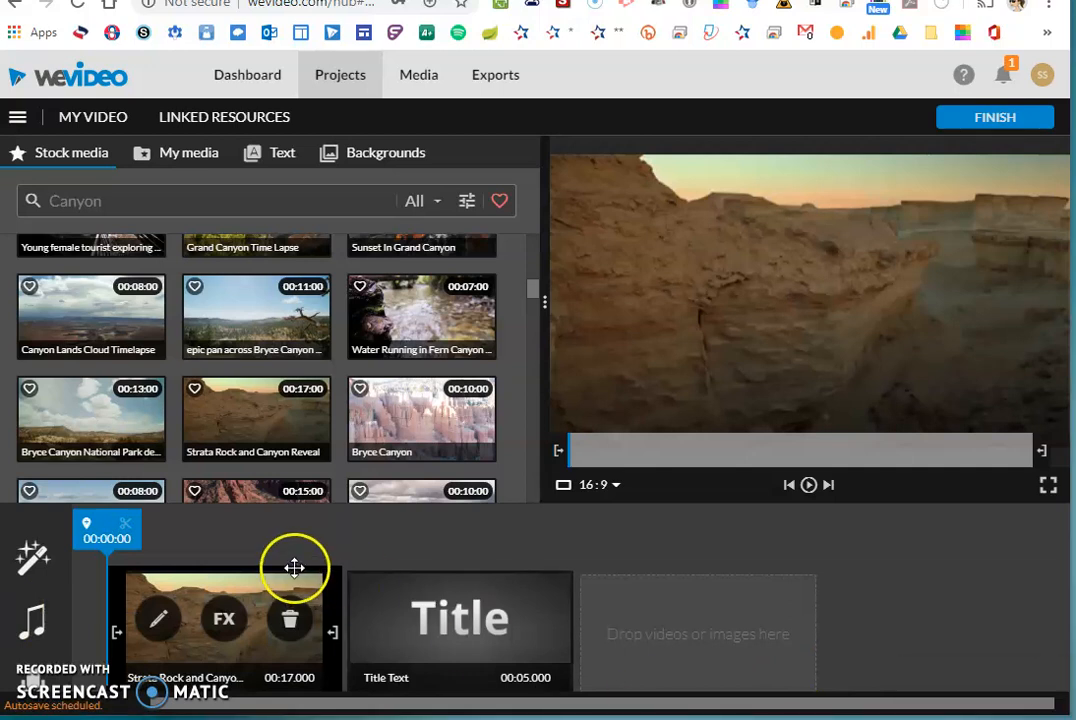
Open the timeline's title clip for editing and replace its sample text with "Hello!!".
{"action": "left_click", "coordinate": [418, 620]}
{"action": "left_click", "coordinate": [414, 616]}
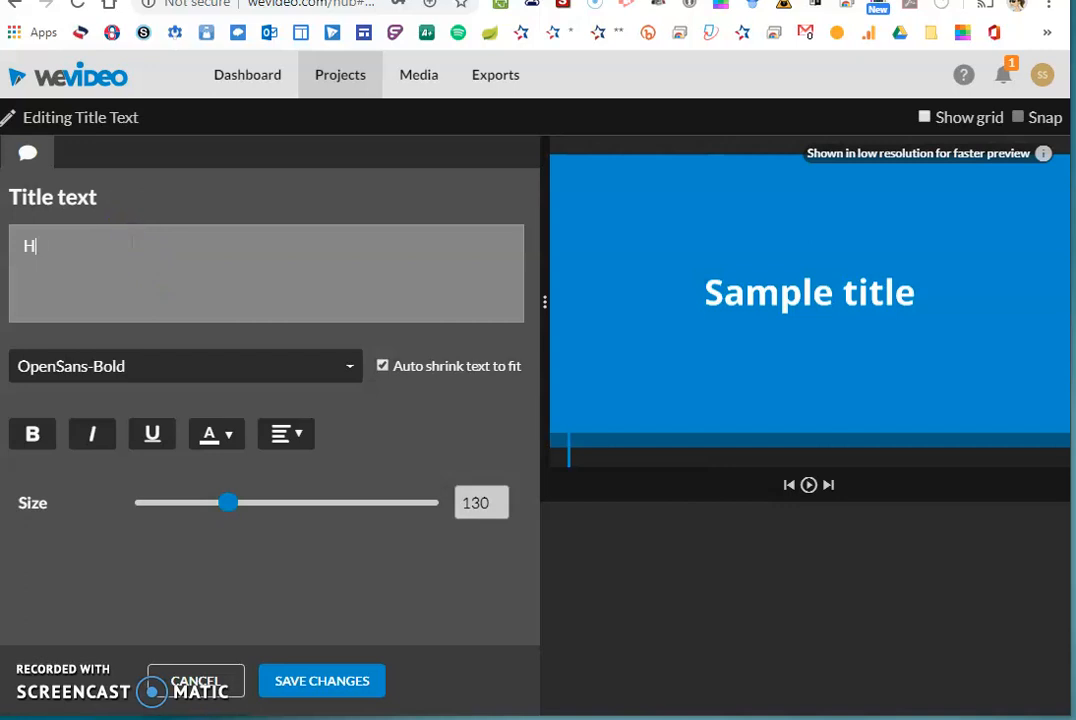
{"action": "type", "text": "Hello!!"}
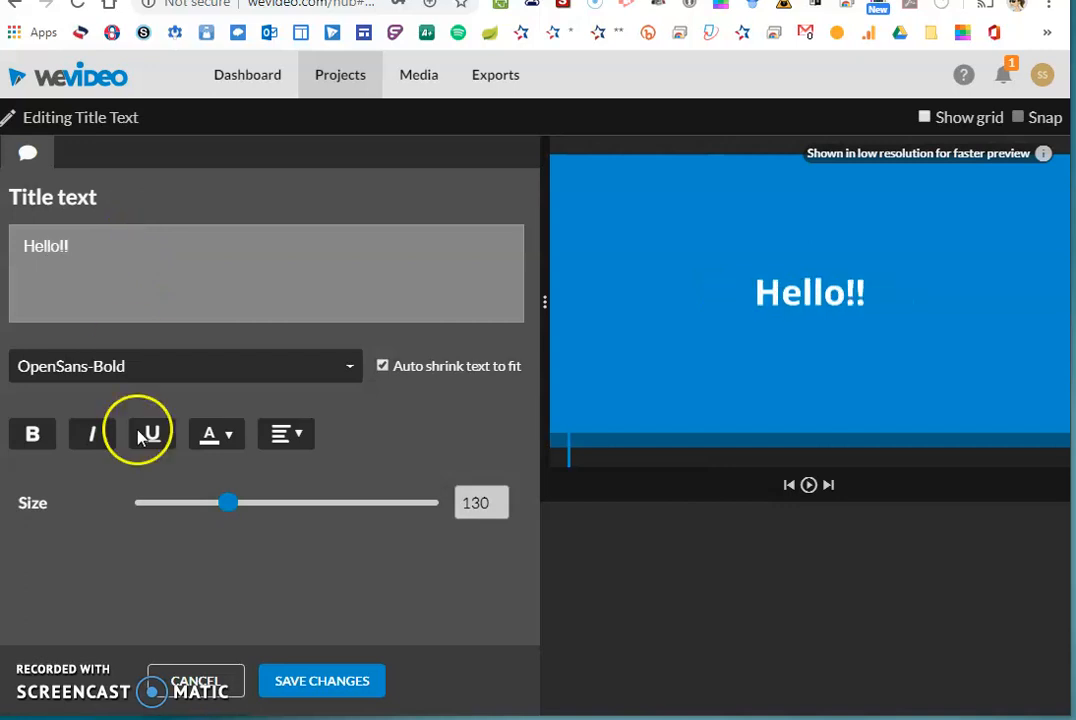
Format the title text in red with the 2Dumb font and save the changes.
{"action": "left_click", "coordinate": [221, 440]}
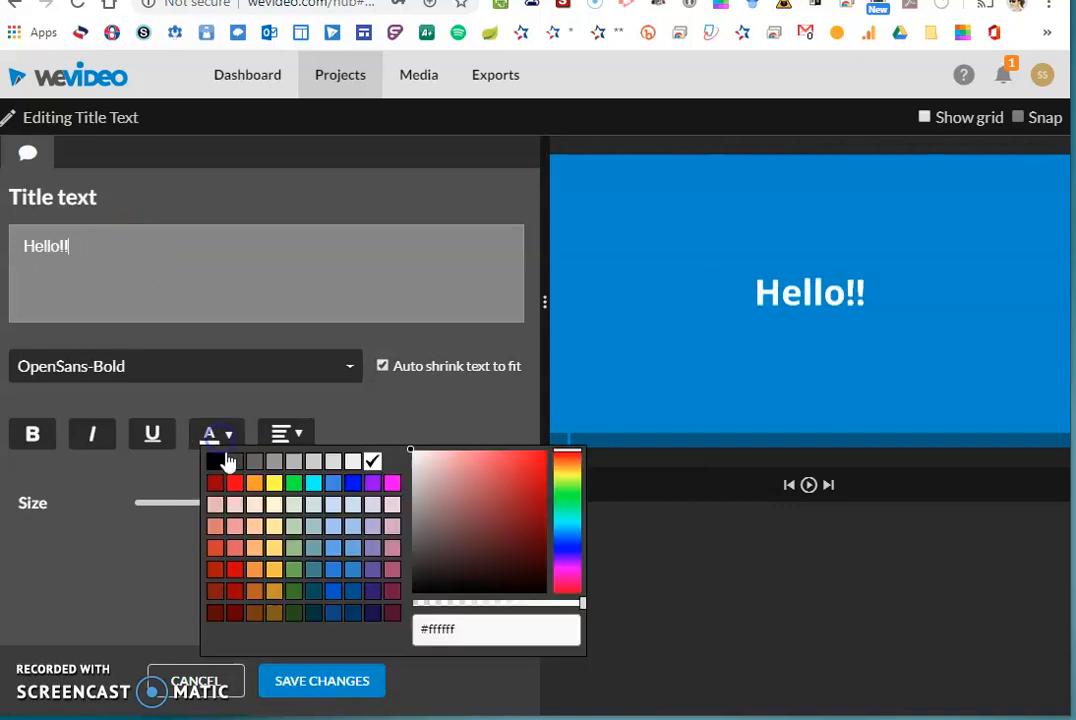
{"action": "left_click", "coordinate": [235, 483]}
{"action": "left_click", "coordinate": [236, 372]}
{"action": "left_click", "coordinate": [150, 400]}
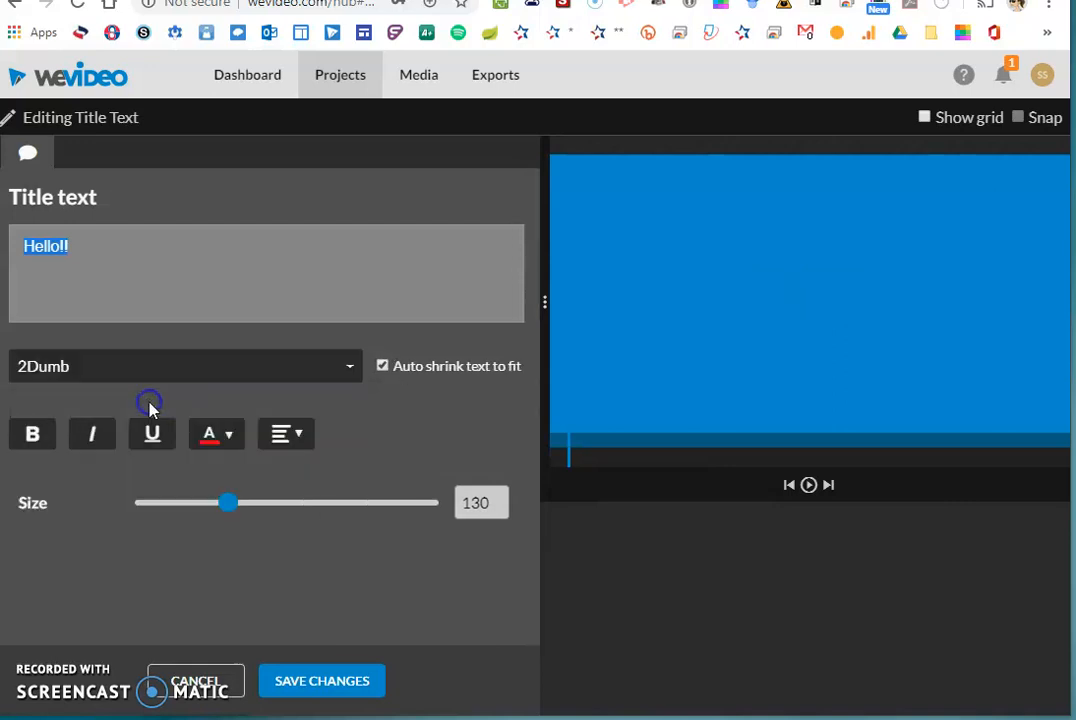
{"action": "left_click", "coordinate": [170, 442]}
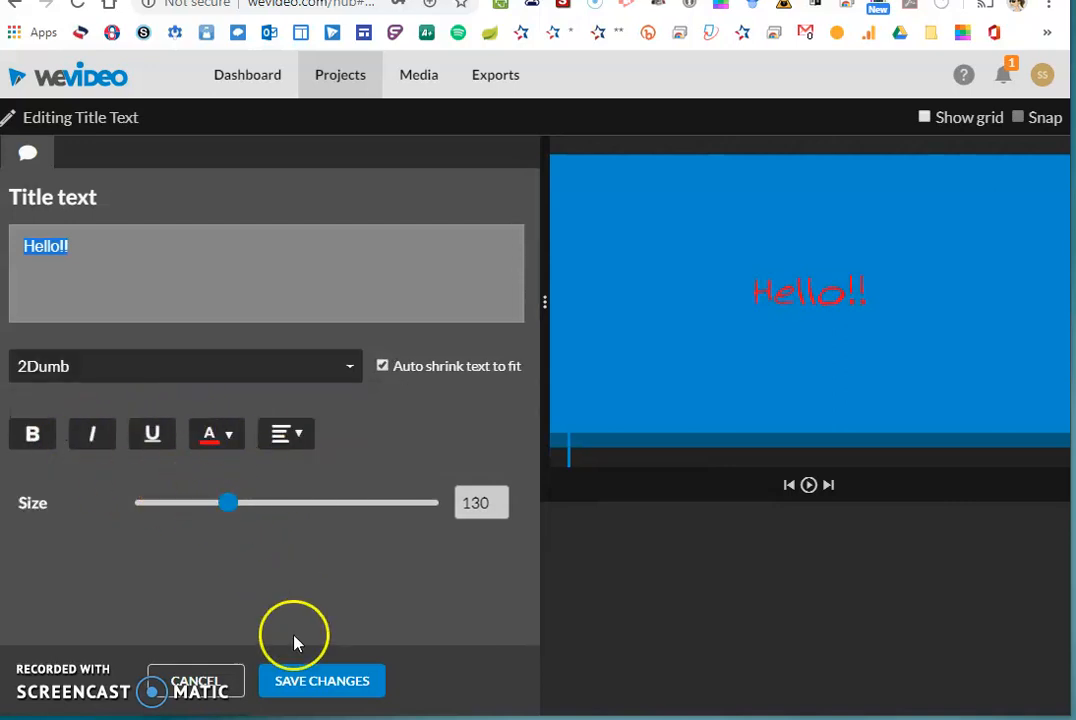
{"action": "left_click", "coordinate": [314, 684]}
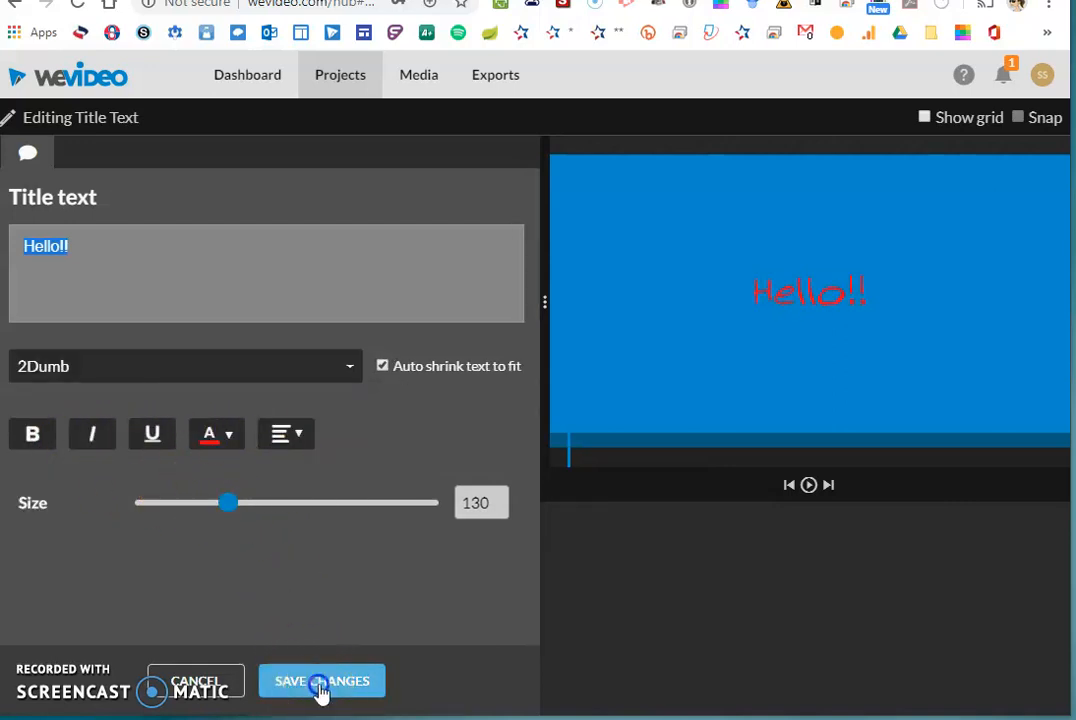
Preview the opening seconds of the canyon clip on the timeline, then pause playback.
{"action": "left_click_drag", "start_coordinate": [352, 566], "coordinate": [110, 543]}
{"action": "left_click", "coordinate": [808, 486]}
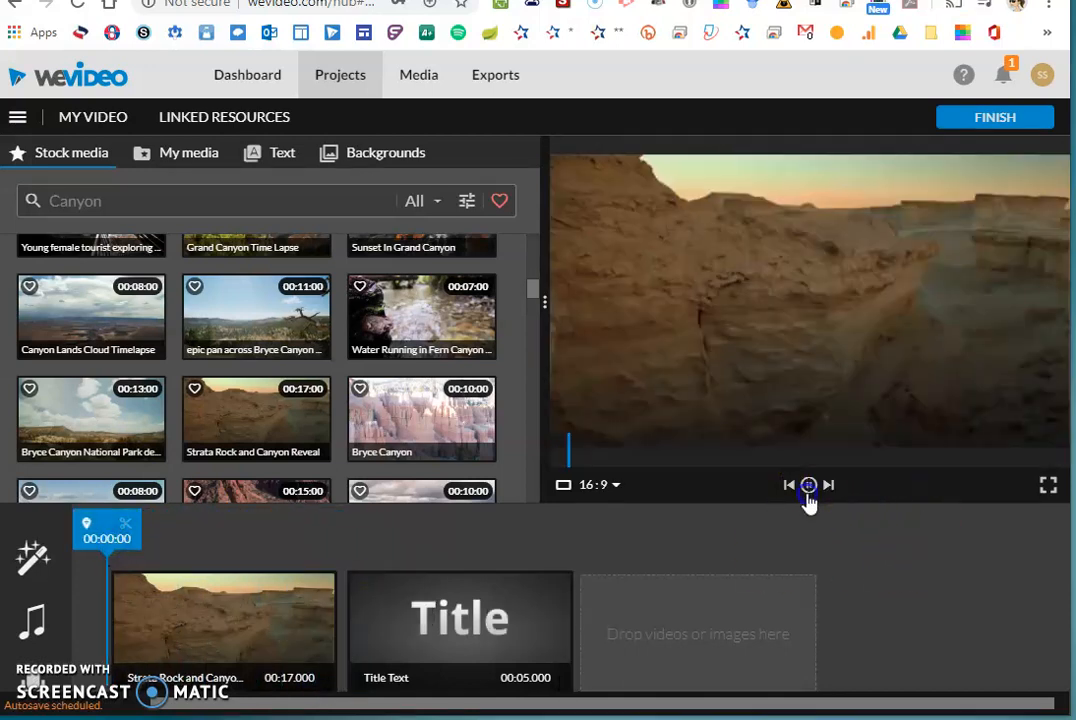
{"action": "left_click_drag", "start_coordinate": [331, 605], "coordinate": [157, 578]}
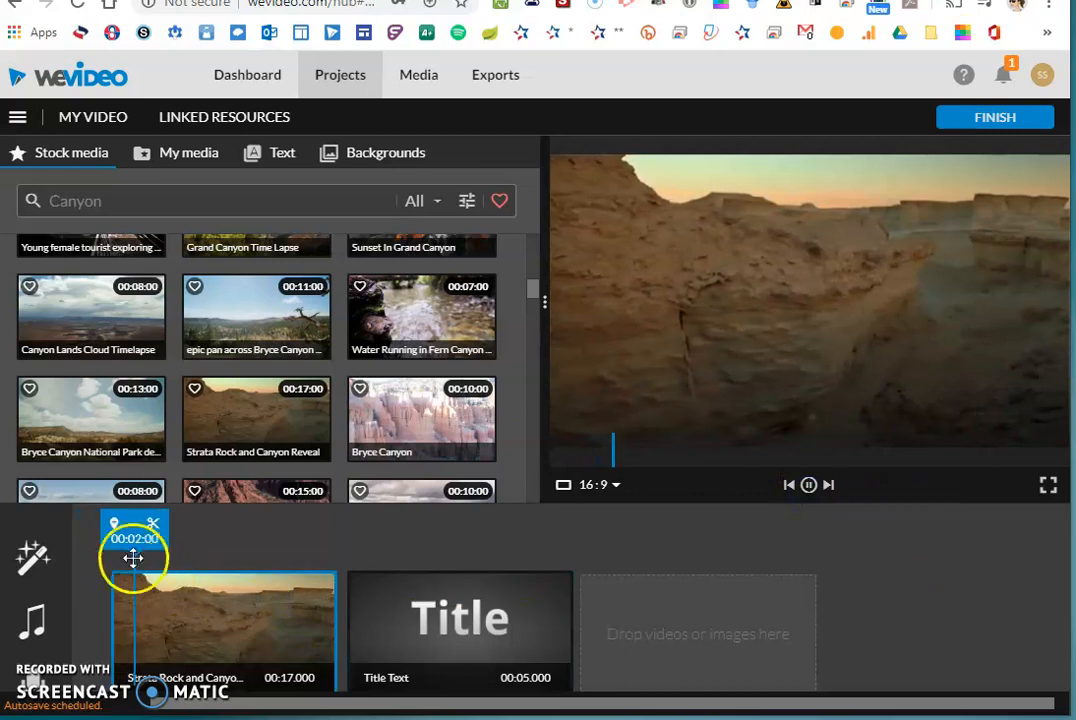
{"action": "left_click", "coordinate": [808, 484]}
Trim the end of the canyon clip to about 8.08 seconds and the title clip to 3 seconds.
{"action": "mouse_move", "coordinate": [283, 632]}
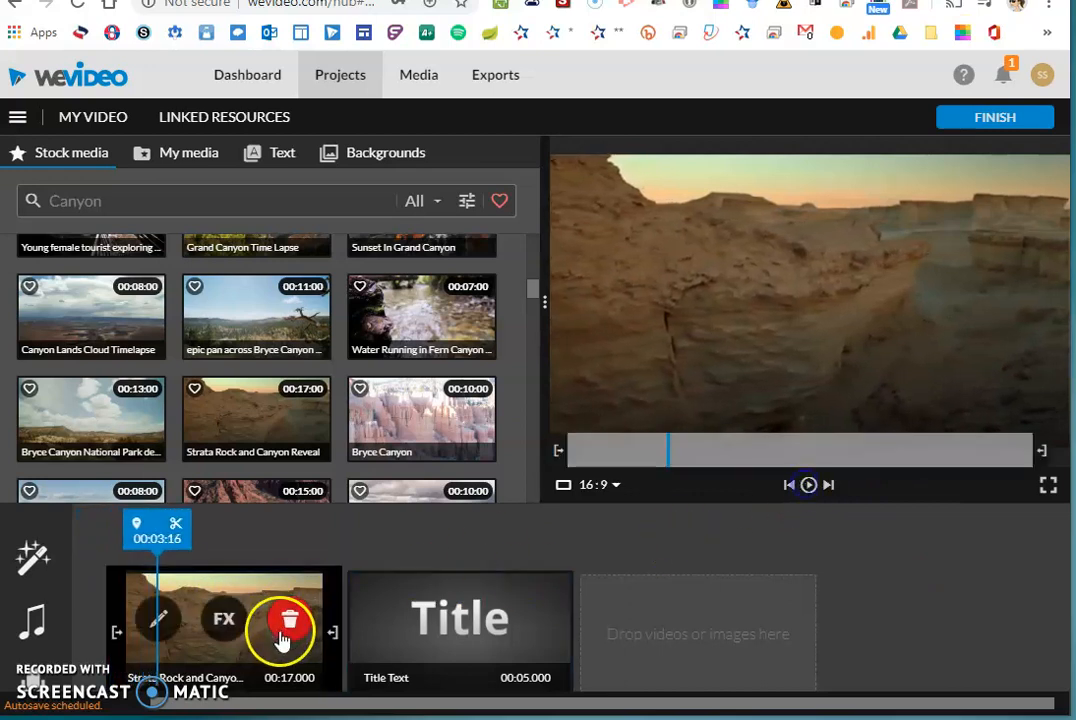
{"action": "left_click_drag", "start_coordinate": [336, 630], "coordinate": [226, 614]}
{"action": "left_click_drag", "start_coordinate": [576, 643], "coordinate": [470, 643]}
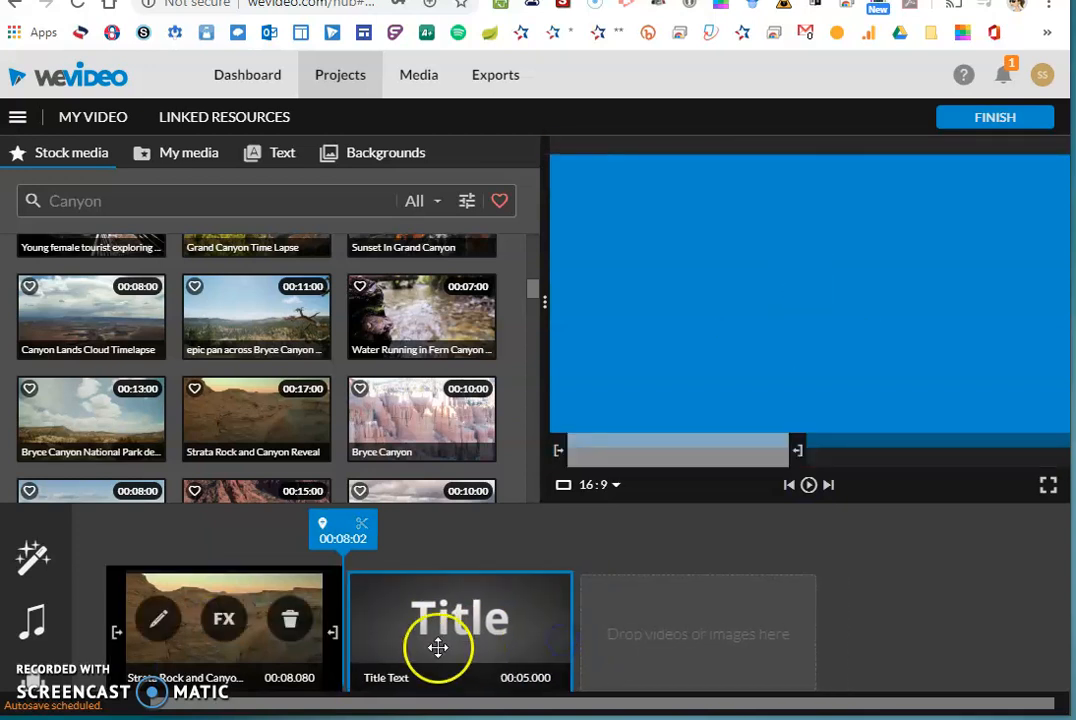
{"action": "left_click_drag", "start_coordinate": [569, 636], "coordinate": [470, 632]}
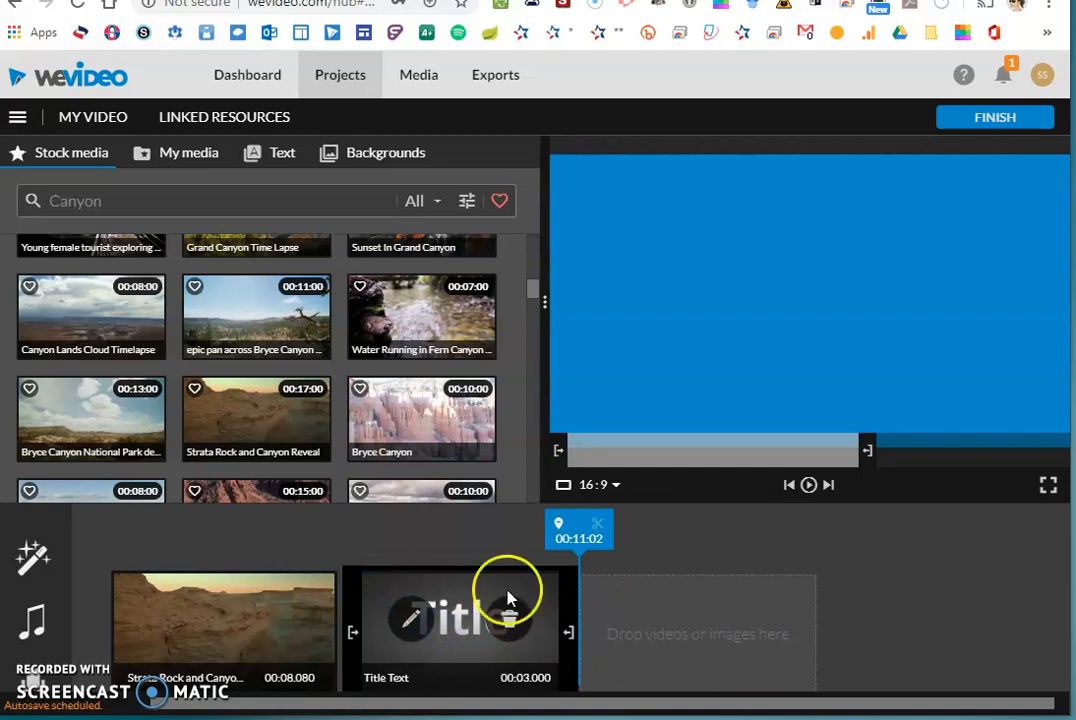
Record a voiceover of about 5 seconds without previewing the video, and add it to the project.
{"action": "scroll", "coordinate": [439, 372], "scroll_direction": "down", "scroll_amount": 5}
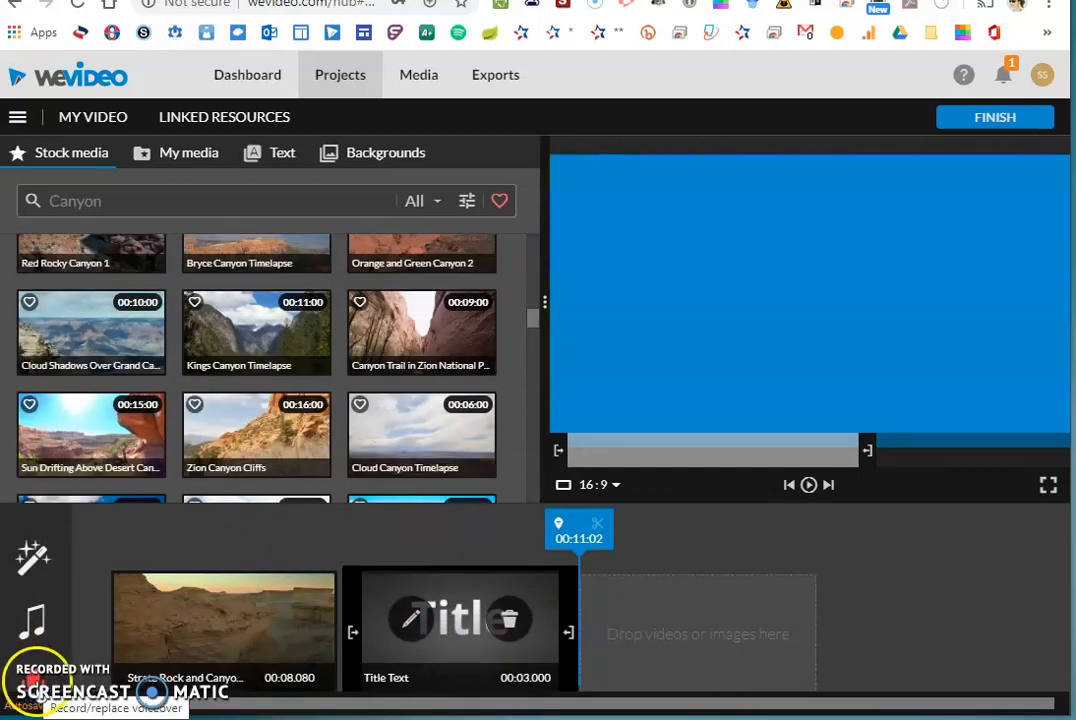
{"action": "left_click", "coordinate": [33, 683]}
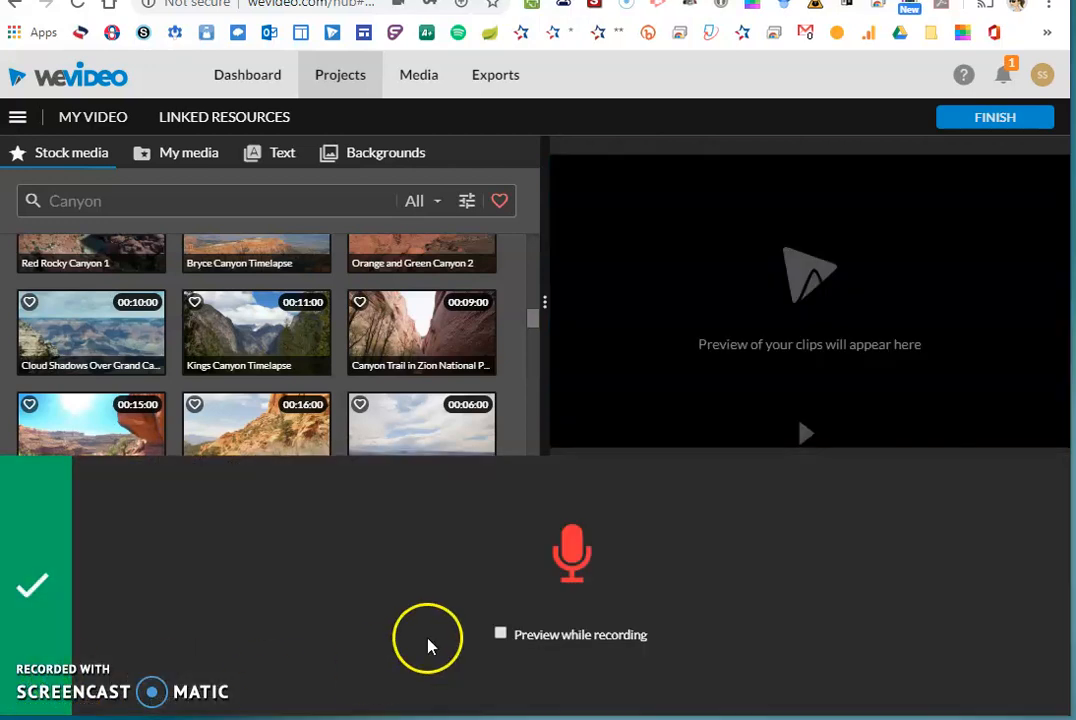
{"action": "left_click", "coordinate": [558, 562]}
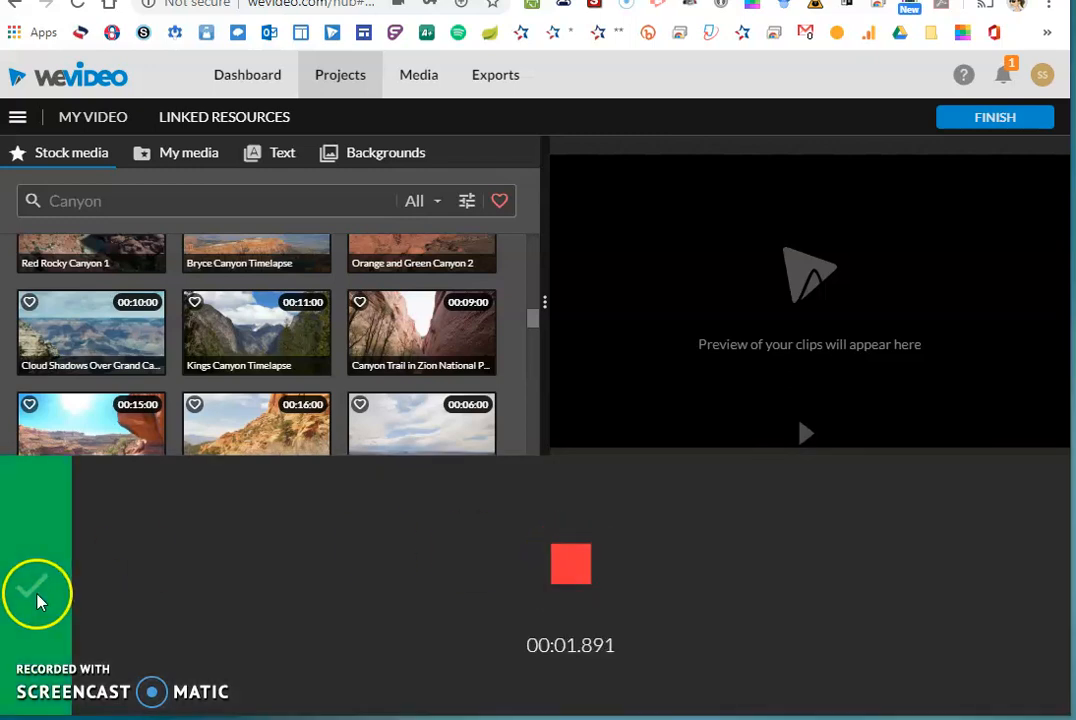
{"action": "left_click", "coordinate": [36, 590]}
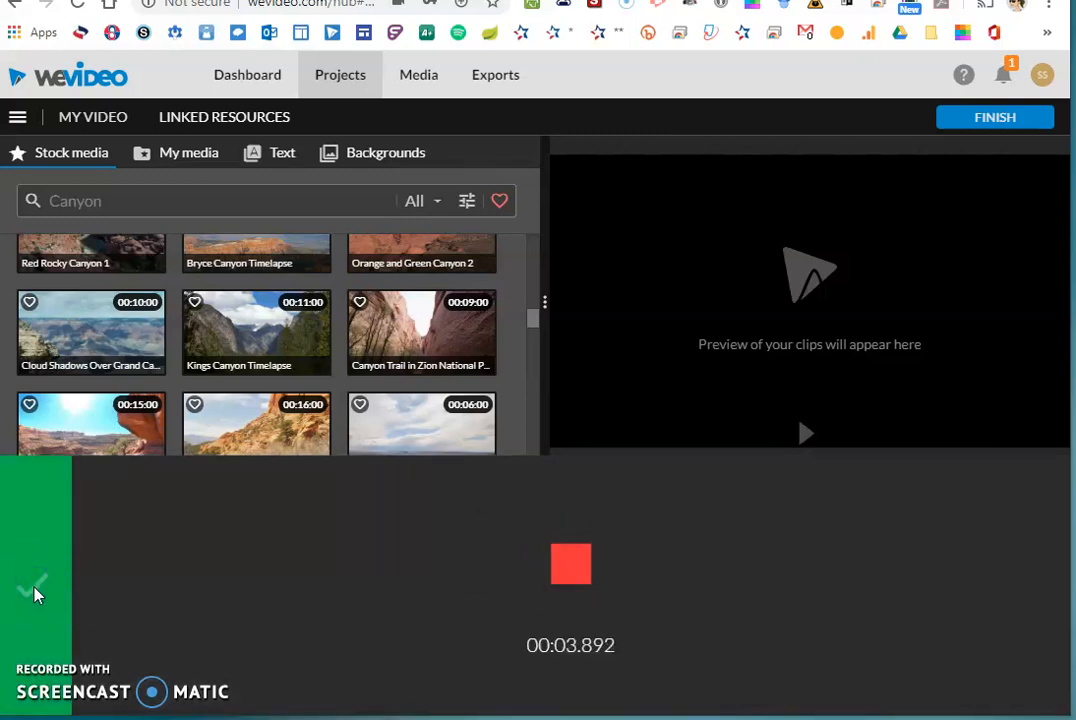
{"action": "left_click", "coordinate": [30, 597]}
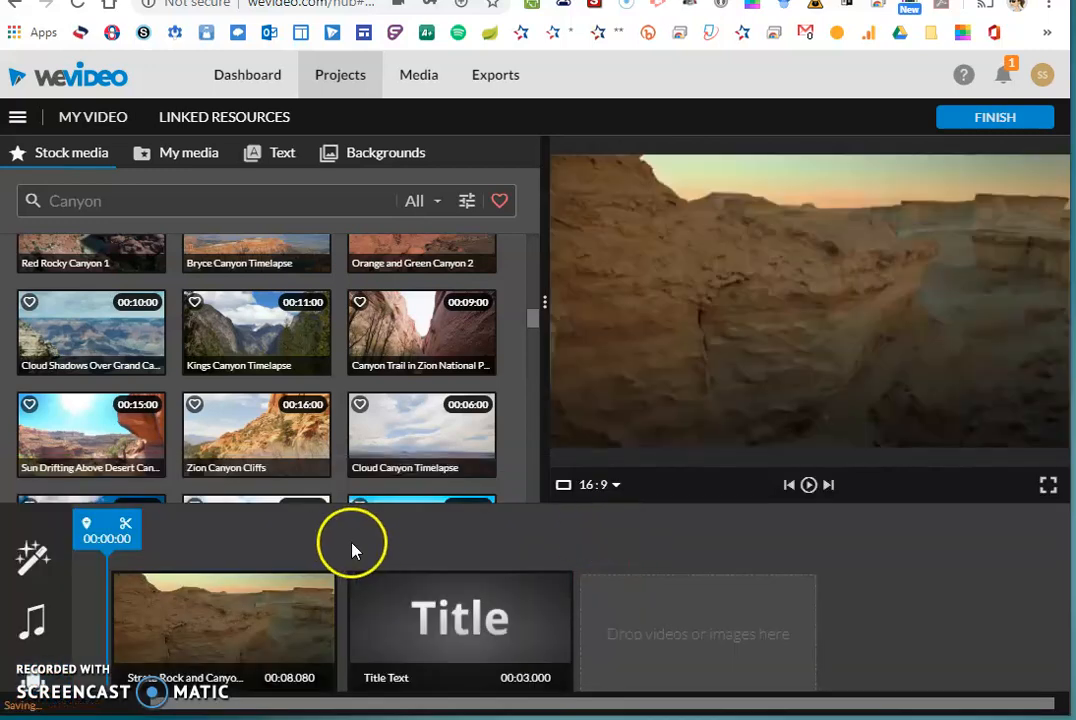
Play the opening seconds of the video with the new voiceover, then pause playback.
{"action": "left_click", "coordinate": [807, 485]}
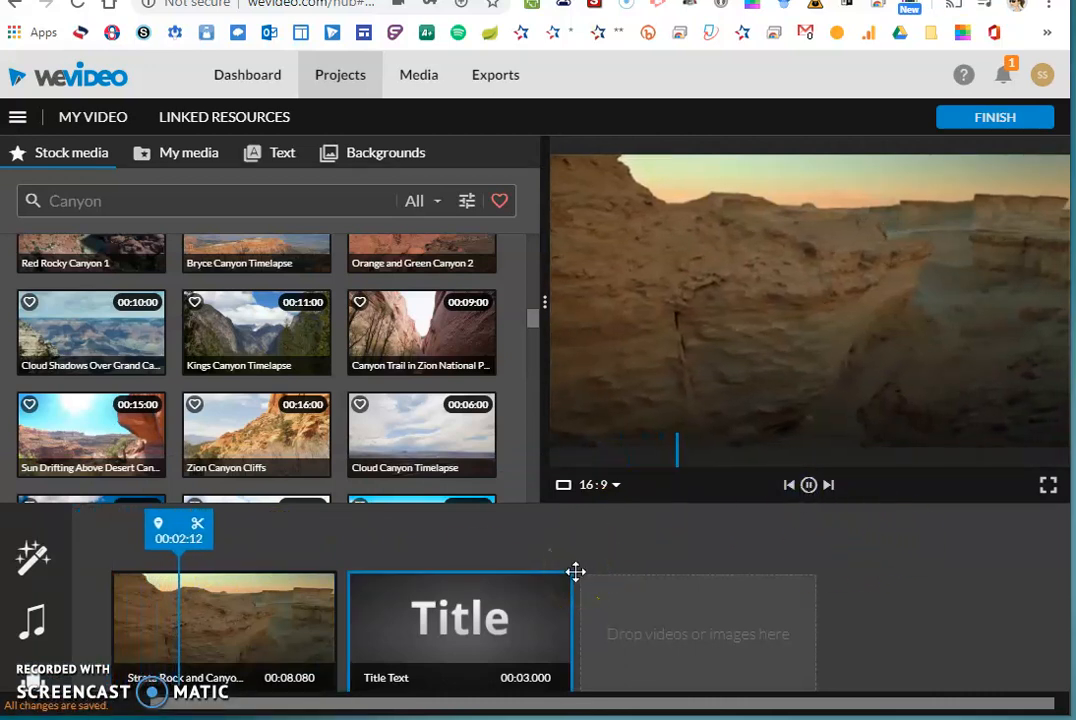
{"action": "left_click", "coordinate": [809, 486]}
{"action": "scroll", "coordinate": [216, 320], "scroll_direction": "down", "scroll_amount": 1}
{"action": "scroll", "coordinate": [120, 220], "scroll_direction": "up", "scroll_amount": 1}
Switch the editor to Timeline mode and enlarge the browser window to give the tracks more room.
{"action": "left_click", "coordinate": [17, 120]}
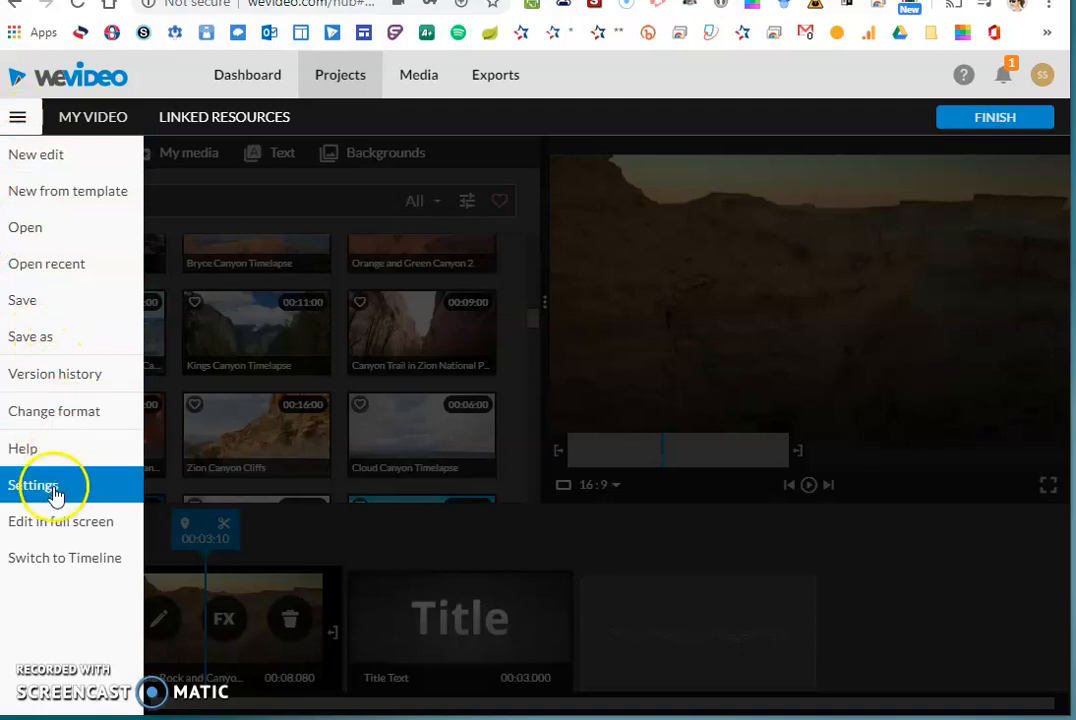
{"action": "left_click", "coordinate": [55, 562]}
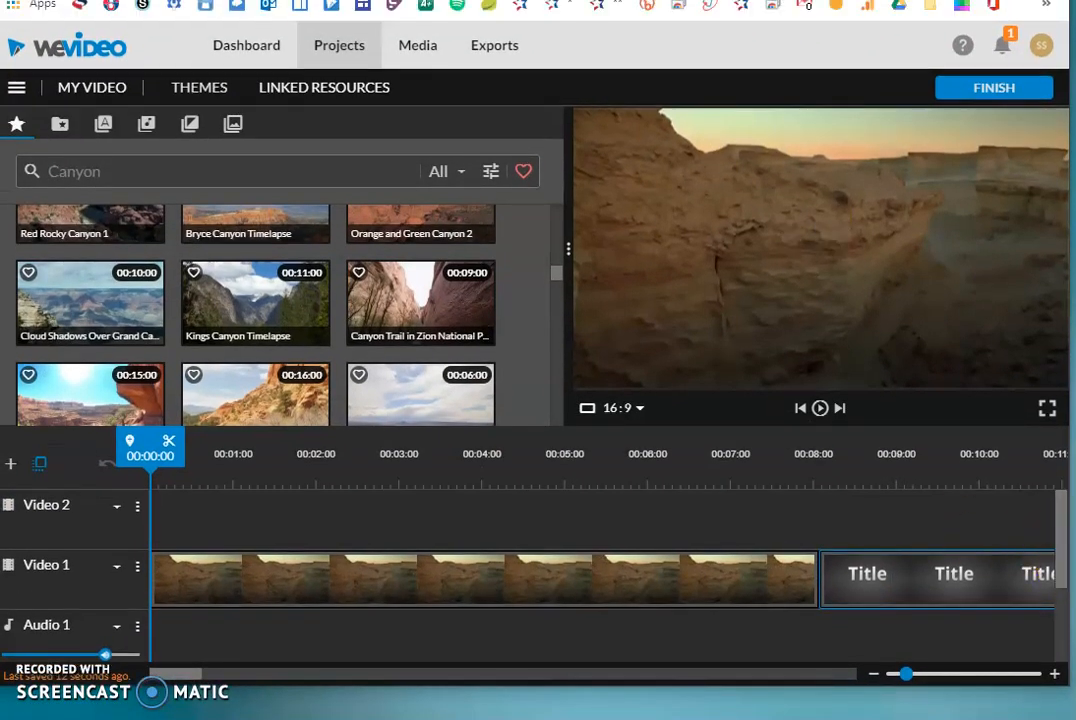
{"action": "left_click_drag", "start_coordinate": [1062, 686], "coordinate": [1075, 719]}
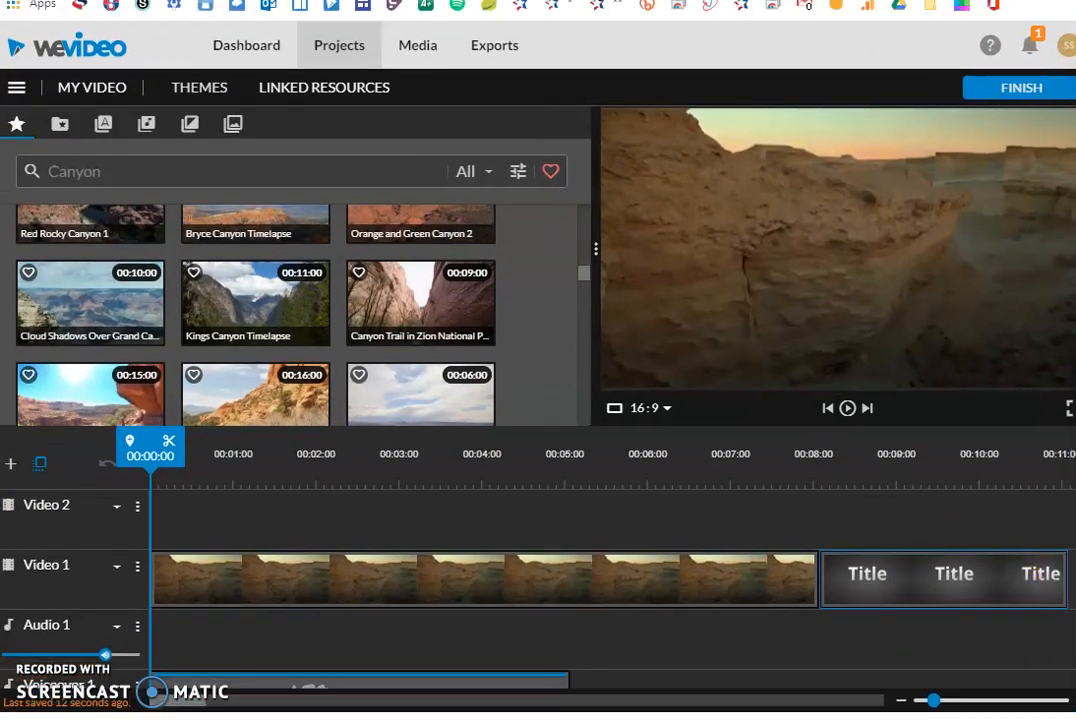
{"action": "scroll", "coordinate": [355, 650], "scroll_direction": "down", "scroll_amount": 1}
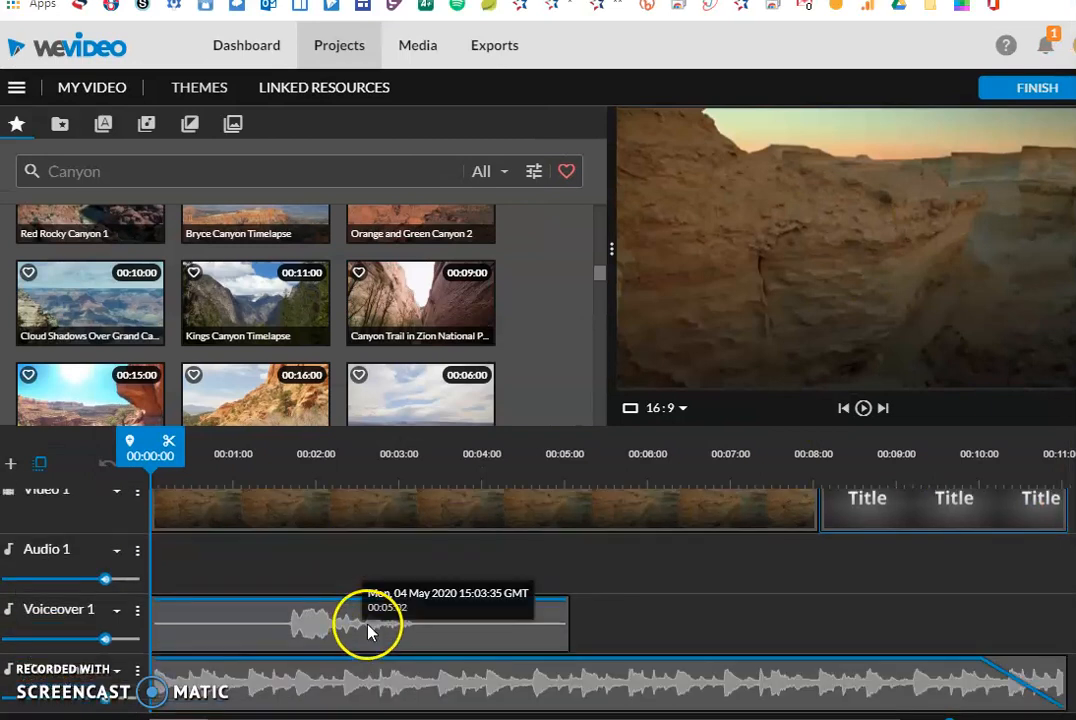
{"action": "scroll", "coordinate": [228, 650], "scroll_direction": "up", "scroll_amount": 1}
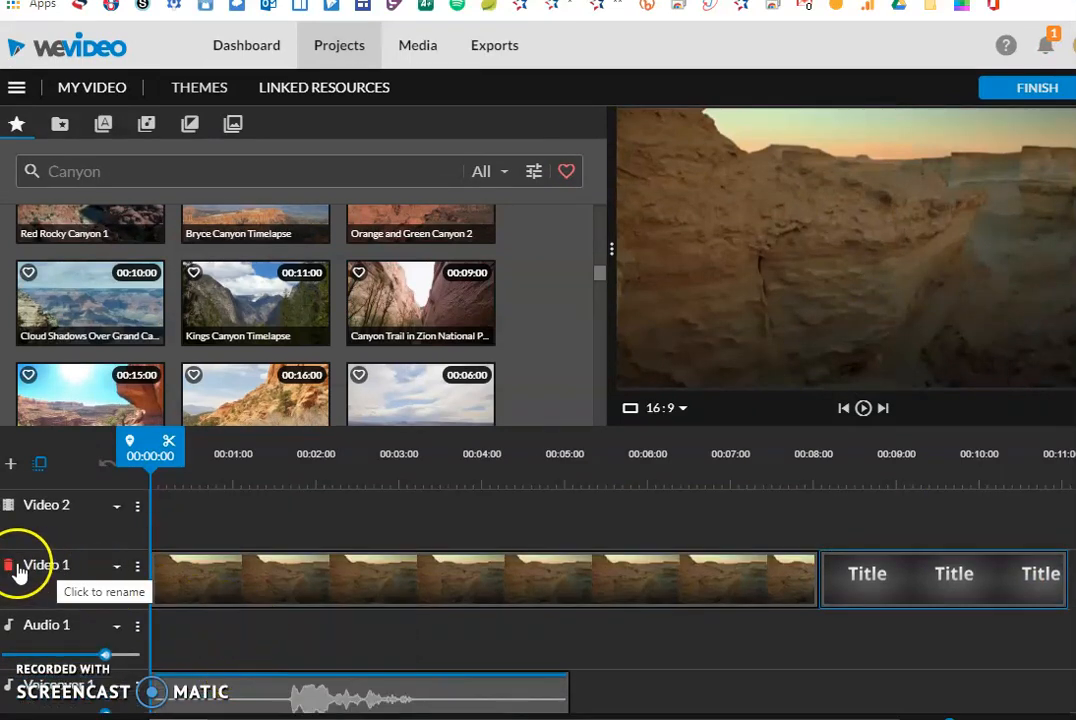
Examine how the canyon clip and the voiceover sit on separate tracks by selecting each of them.
{"action": "left_click", "coordinate": [214, 576]}
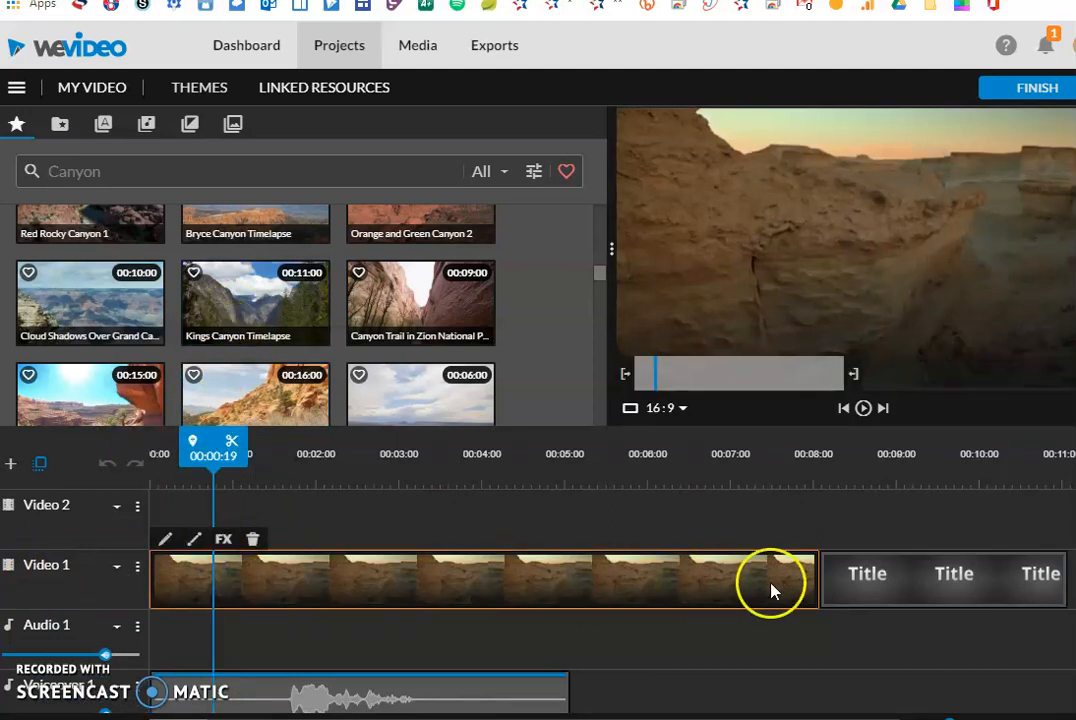
{"action": "scroll", "coordinate": [272, 700], "scroll_direction": "down", "scroll_amount": 1}
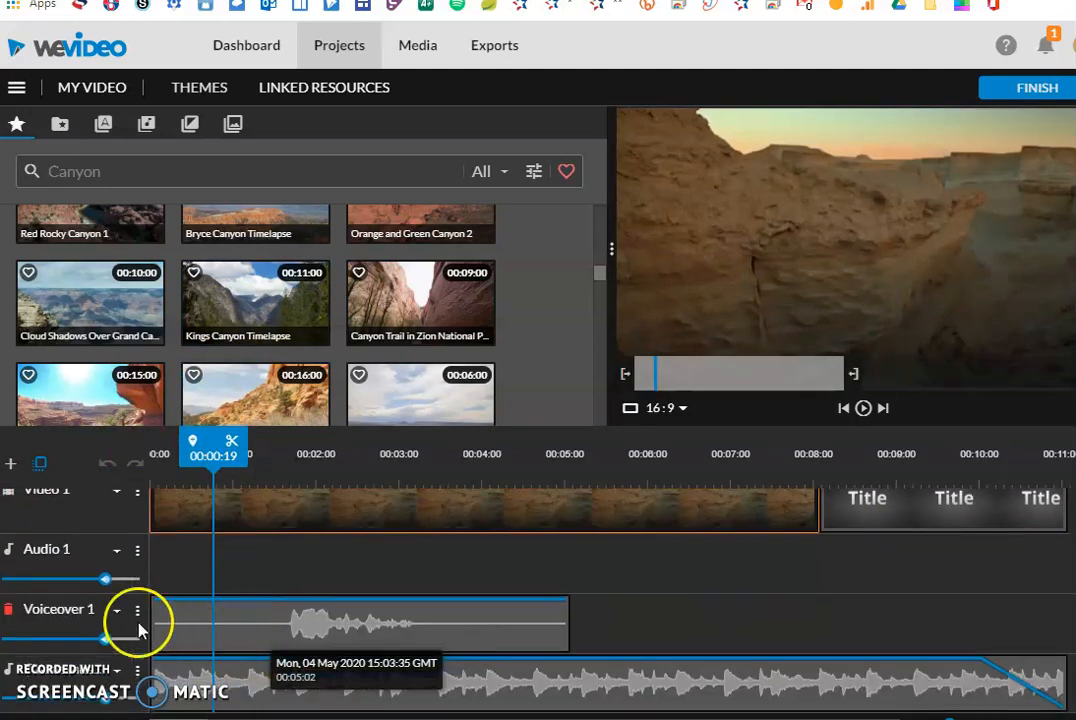
{"action": "mouse_move", "coordinate": [240, 627]}
{"action": "left_mouse_down"}
{"action": "mouse_move", "coordinate": [314, 622]}
{"action": "mouse_move", "coordinate": [248, 622]}
{"action": "mouse_move", "coordinate": [250, 575]}
{"action": "mouse_move", "coordinate": [240, 612]}
{"action": "left_mouse_up"}
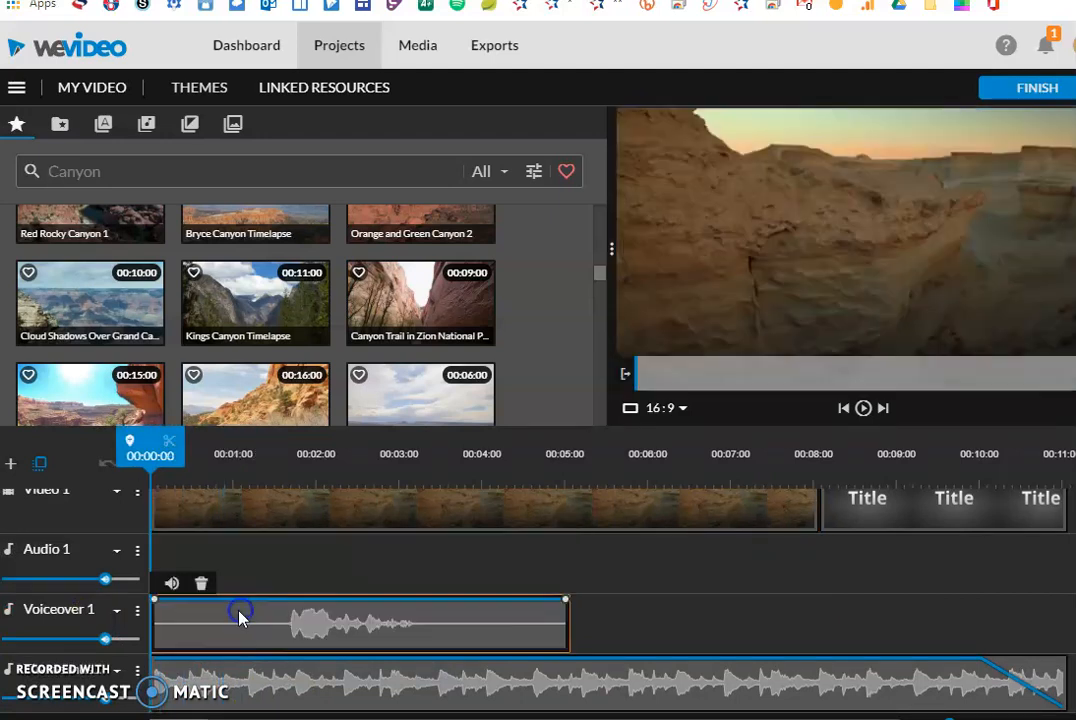
{"action": "scroll", "coordinate": [245, 600], "scroll_direction": "up", "scroll_amount": 1}
{"action": "left_click", "coordinate": [256, 590]}
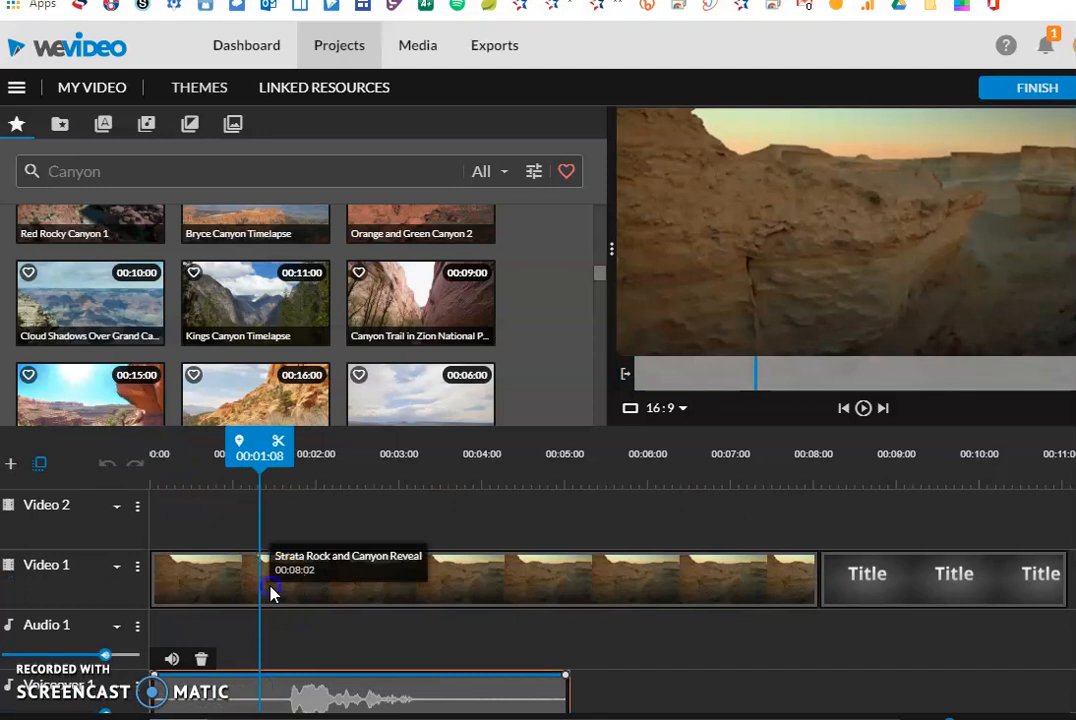
{"action": "left_click", "coordinate": [271, 588]}
{"action": "scroll", "coordinate": [276, 610], "scroll_direction": "down", "scroll_amount": 1}
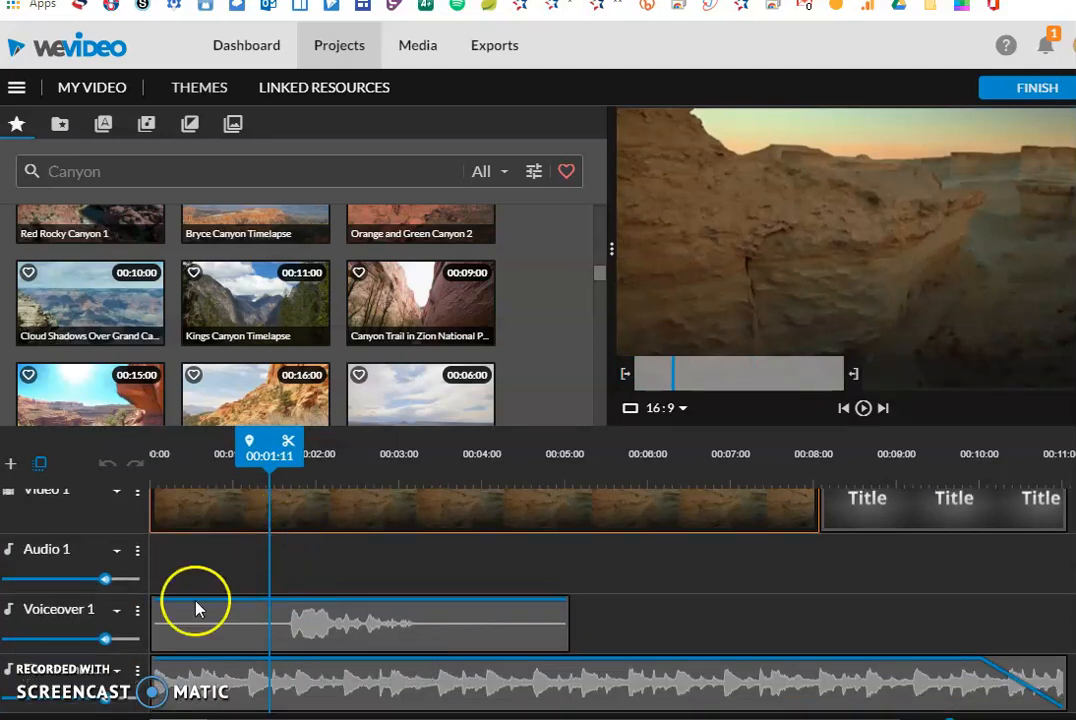
Trim the end of the background music clip to about 4.5 seconds.
{"action": "mouse_move", "coordinate": [252, 681]}
{"action": "left_mouse_down"}
{"action": "mouse_move", "coordinate": [389, 681]}
{"action": "mouse_move", "coordinate": [240, 677]}
{"action": "left_mouse_up"}
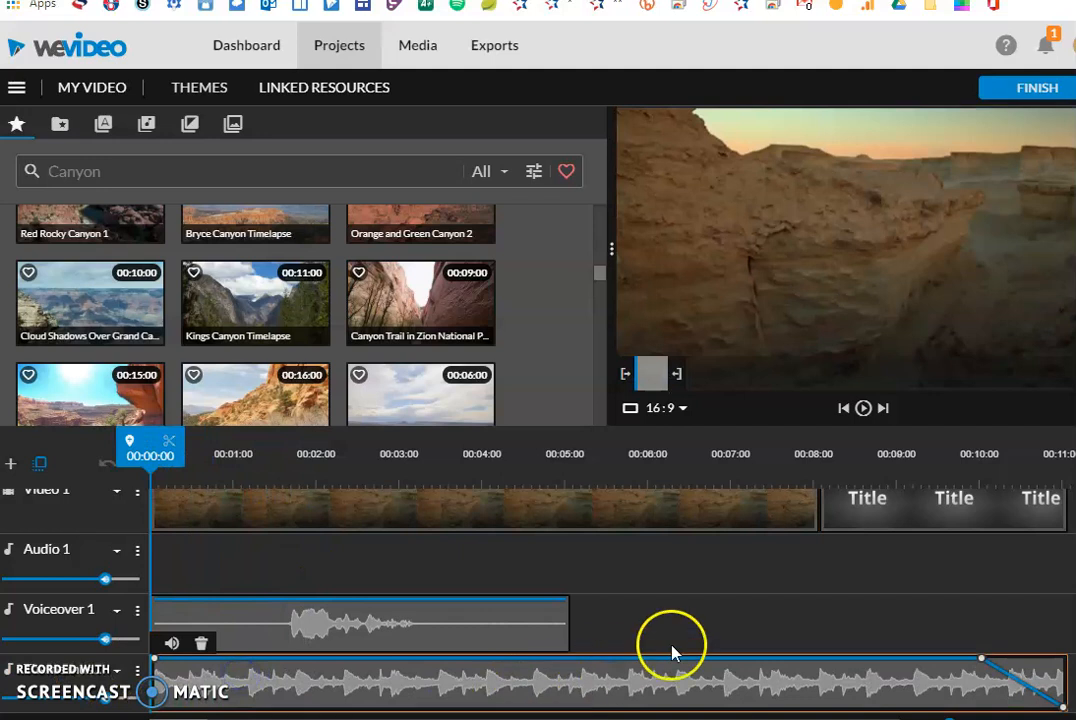
{"action": "left_click_drag", "start_coordinate": [1062, 672], "coordinate": [525, 680]}
{"action": "left_click", "coordinate": [409, 620]}
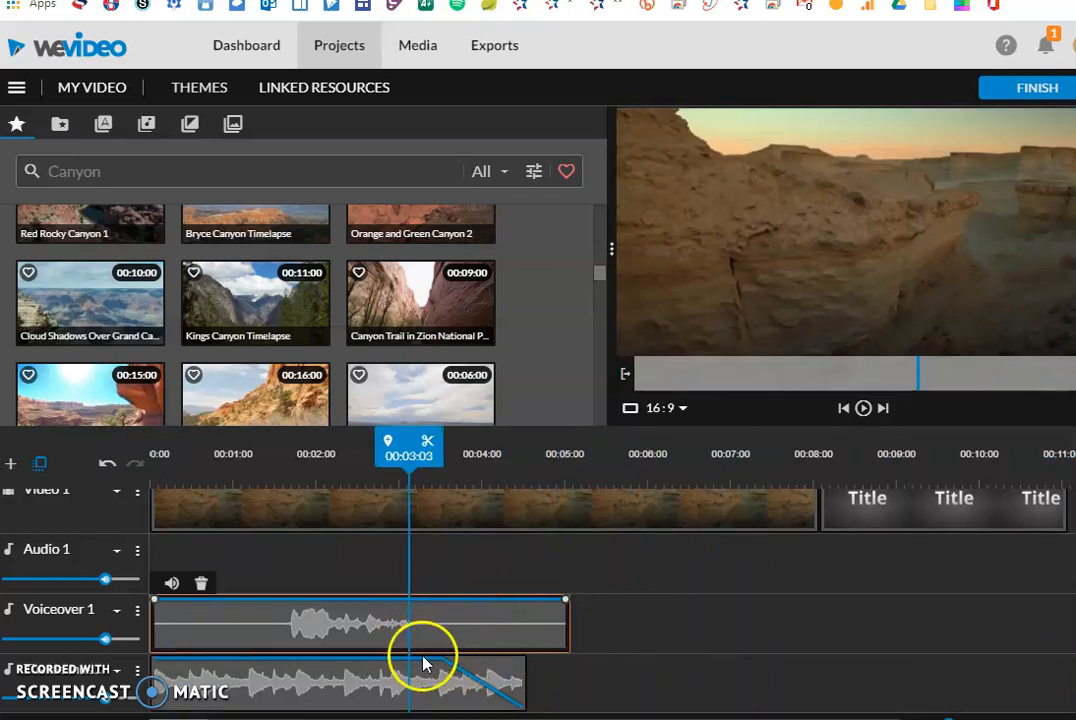
Lower the early part of the background music with volume points and shift the clip's start to 00:00:09.
{"action": "left_click", "coordinate": [162, 665]}
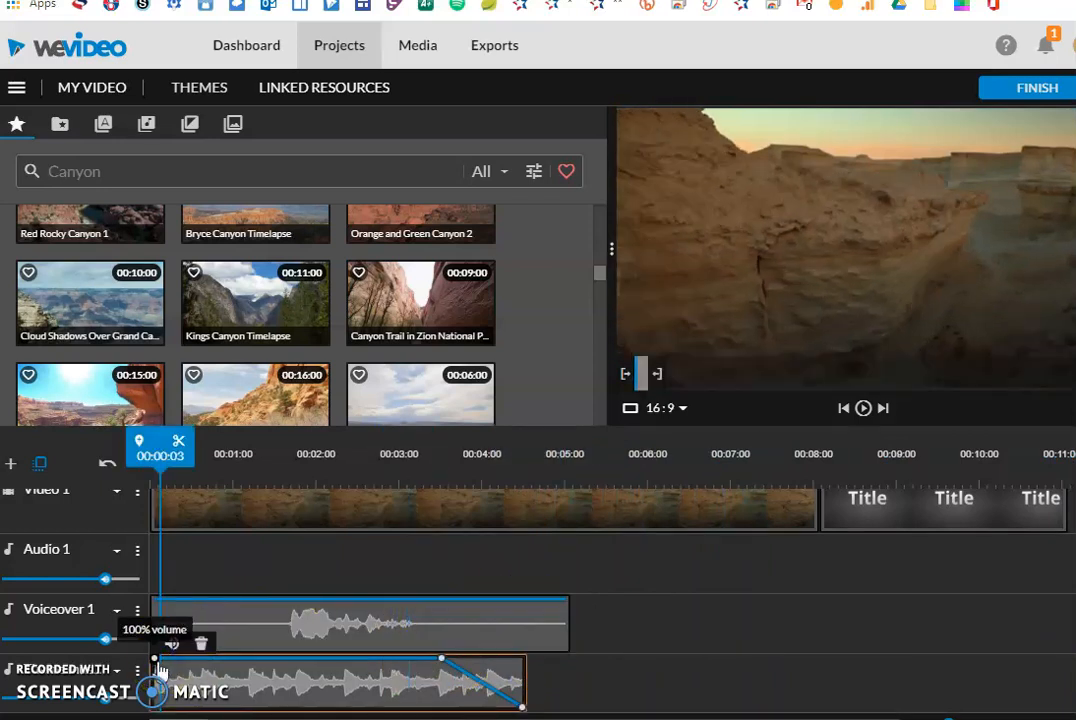
{"action": "left_click", "coordinate": [171, 644]}
{"action": "left_click_drag", "start_coordinate": [302, 590], "coordinate": [228, 591]}
{"action": "left_click", "coordinate": [175, 672]}
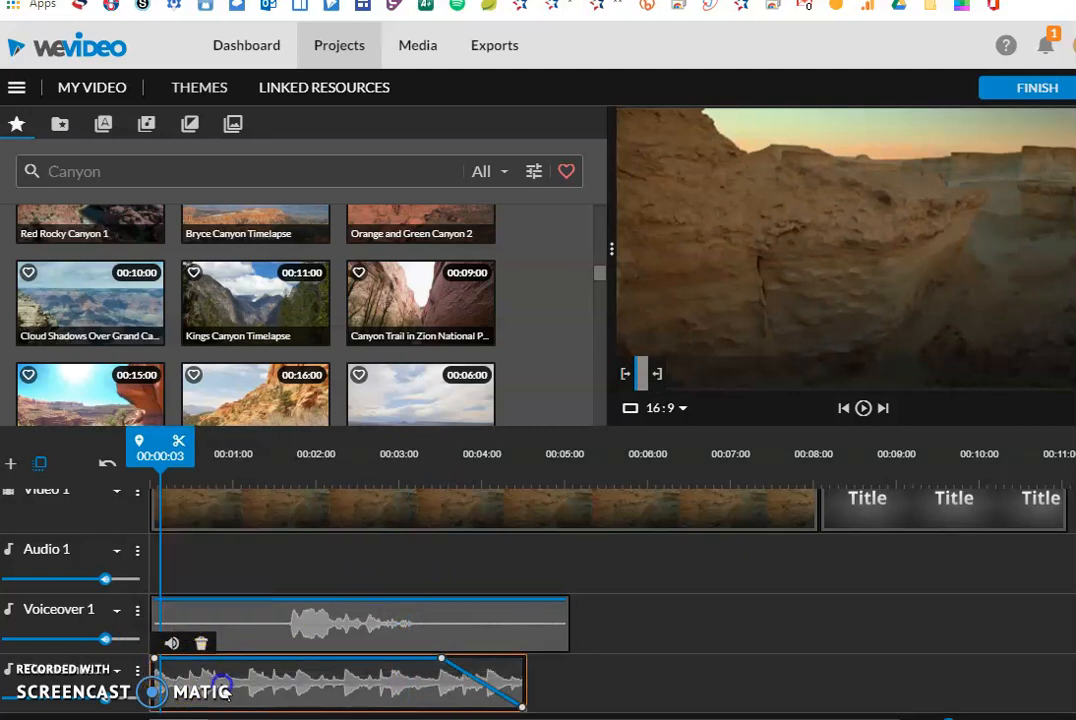
{"action": "left_click_drag", "start_coordinate": [195, 666], "coordinate": [343, 655]}
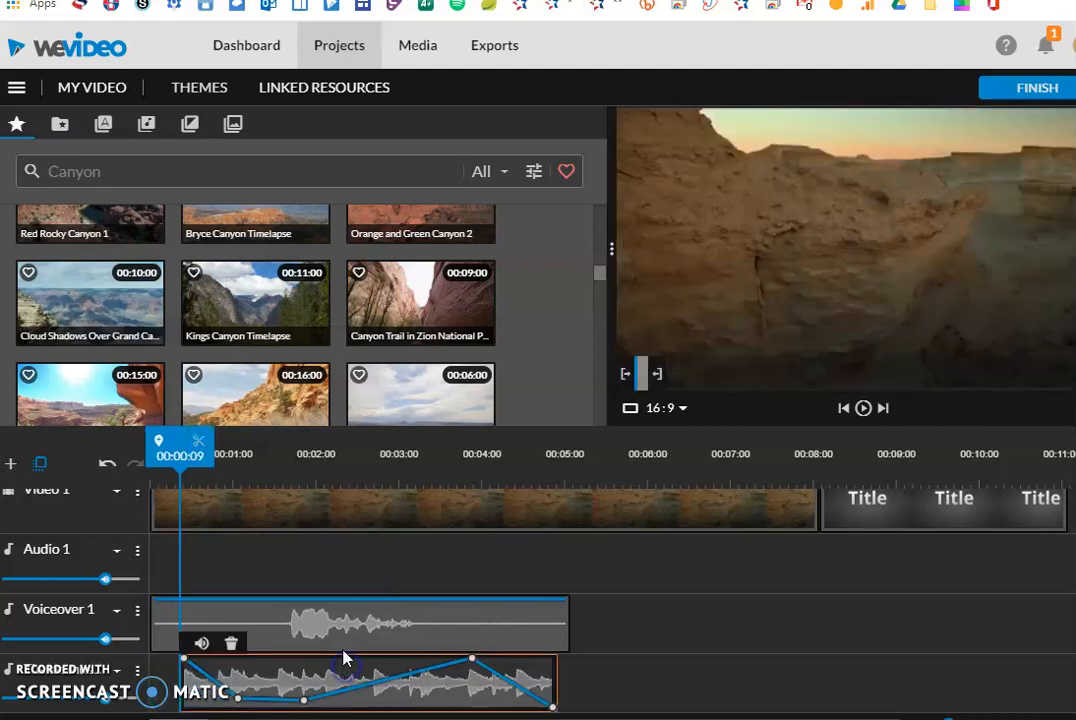
Raise the voiceover clip's volume to about 384%.
{"action": "left_click", "coordinate": [368, 633]}
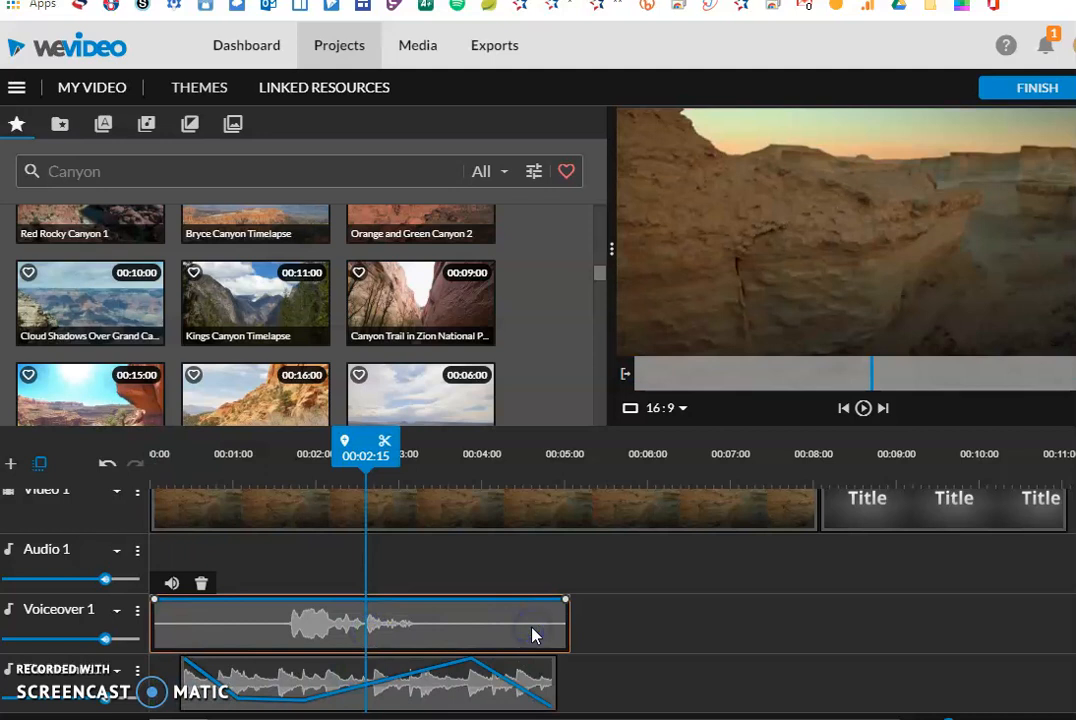
{"action": "left_click", "coordinate": [171, 583]}
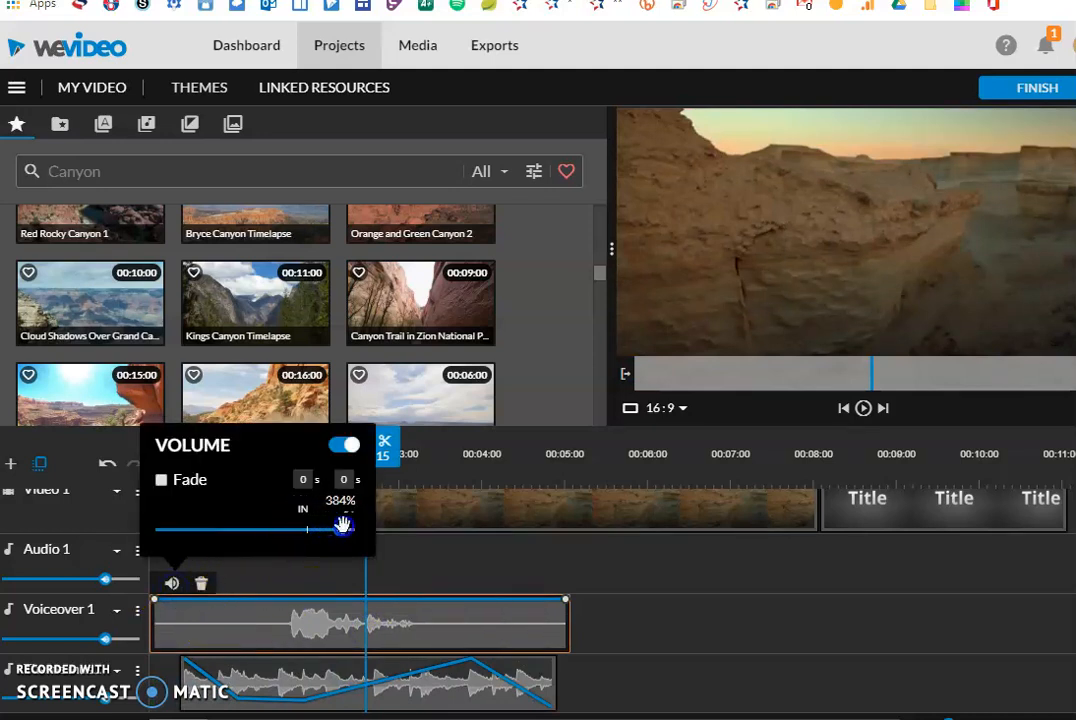
Trim the end of the canyon clip on Video 1 to 00:04:02.
{"action": "scroll", "coordinate": [420, 590], "scroll_direction": "up", "scroll_amount": 2}
{"action": "left_click", "coordinate": [708, 605]}
{"action": "left_click_drag", "start_coordinate": [812, 588], "coordinate": [485, 598]}
Move the title clip up against the end of the canyon clip and delete it from Video 1.
{"action": "scroll", "coordinate": [327, 347], "scroll_direction": "down", "scroll_amount": 3}
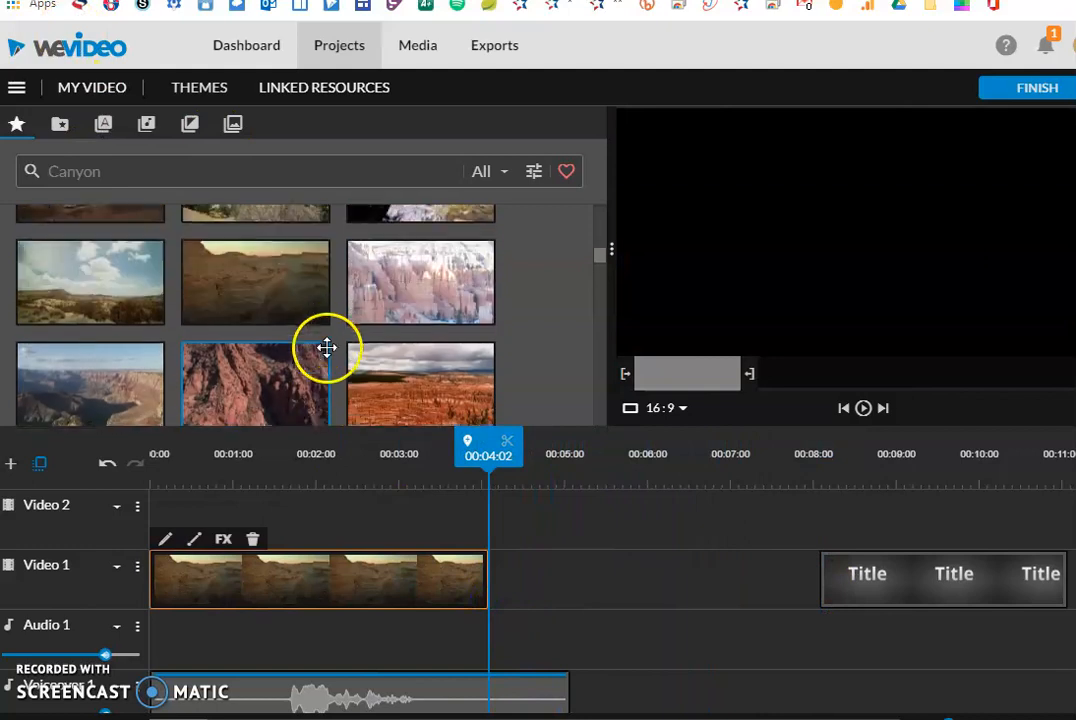
{"action": "left_click_drag", "start_coordinate": [858, 603], "coordinate": [538, 593]}
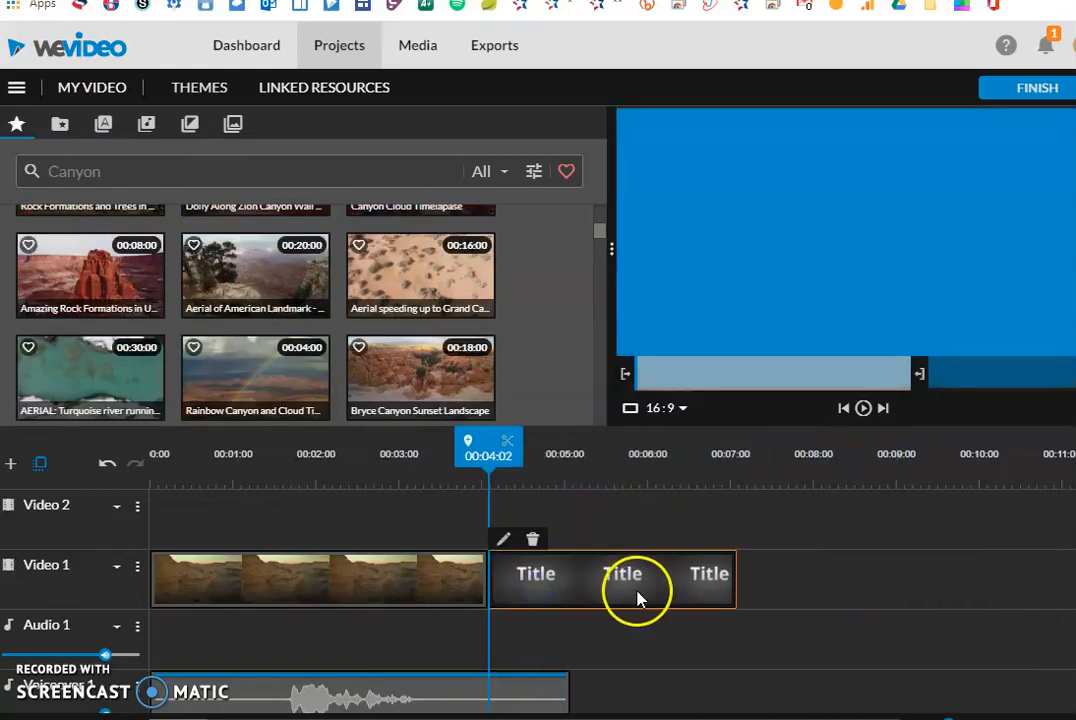
{"action": "left_click", "coordinate": [534, 540]}
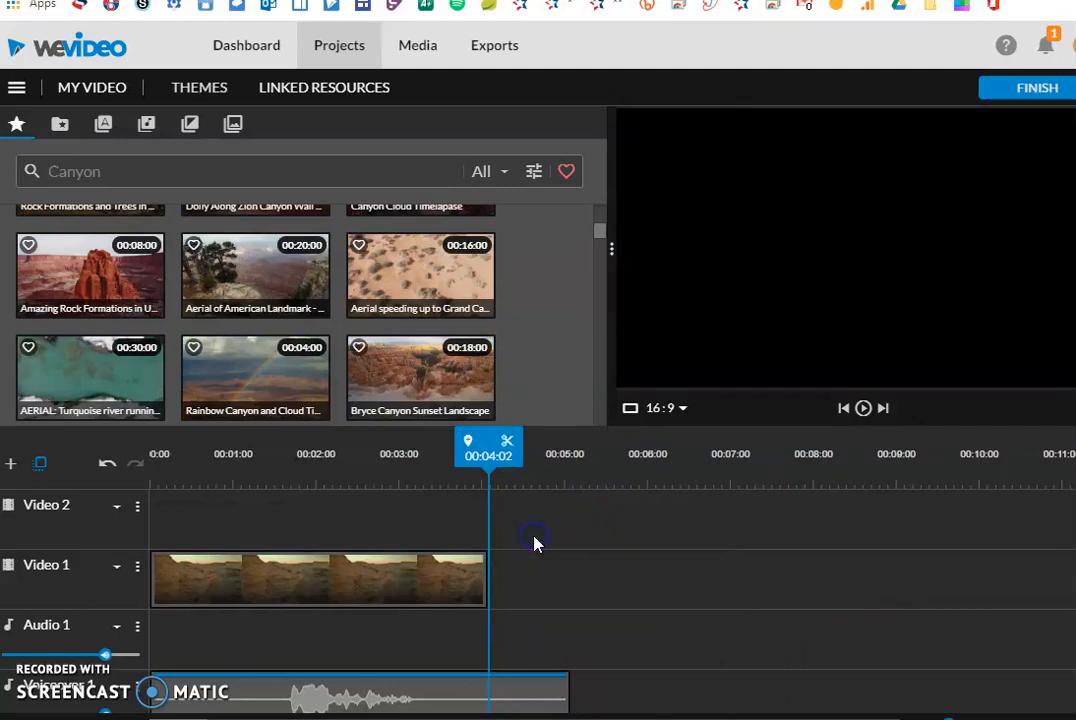
Browse the motion text templates and place "Slide left - Title" near the start of Video 2, above the canyon clip.
{"action": "left_click", "coordinate": [39, 127]}
{"action": "left_click", "coordinate": [105, 127]}
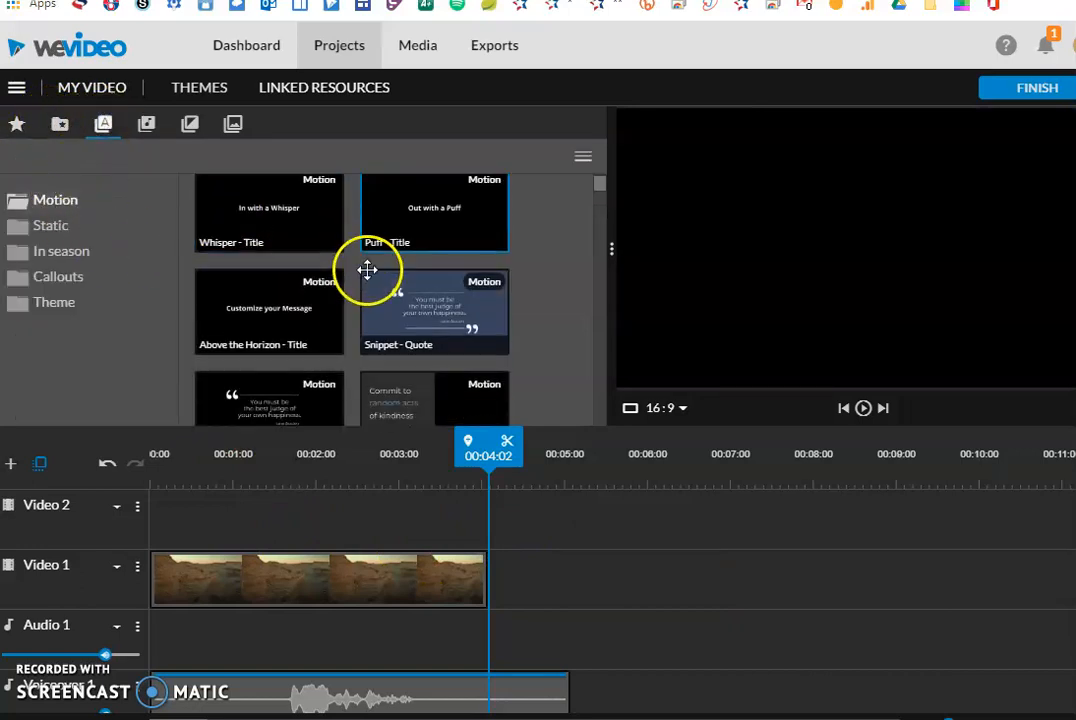
{"action": "scroll", "coordinate": [362, 269], "scroll_direction": "down", "scroll_amount": 3}
{"action": "left_click", "coordinate": [300, 263]}
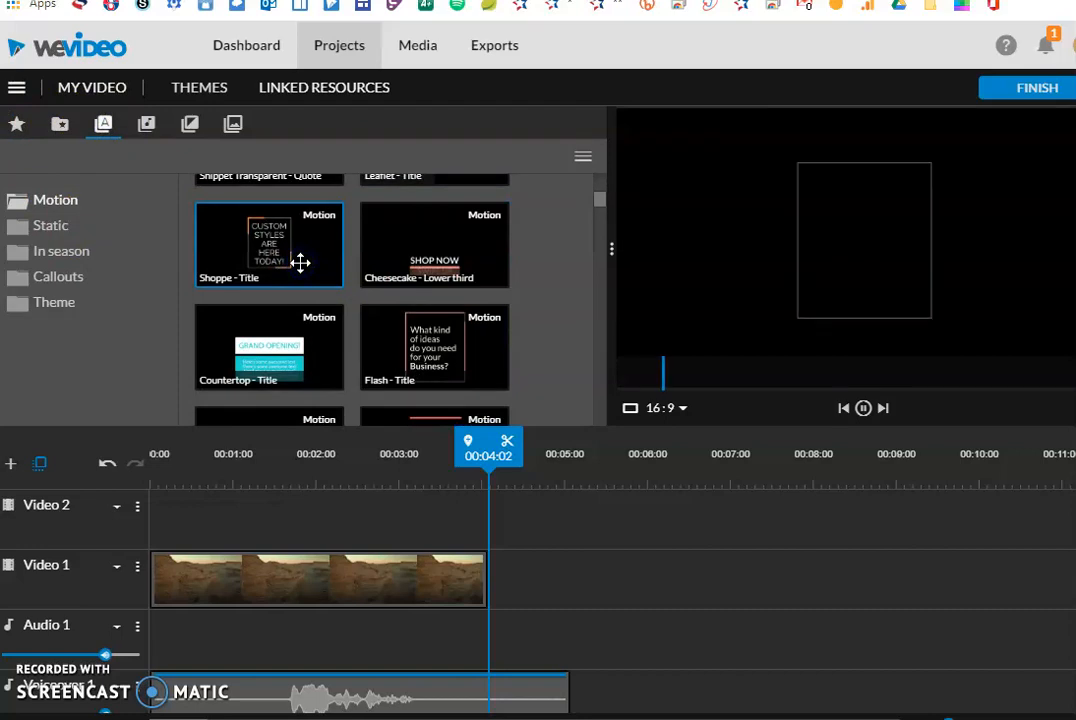
{"action": "scroll", "coordinate": [300, 262], "scroll_direction": "down", "scroll_amount": 5}
{"action": "left_click", "coordinate": [416, 266]}
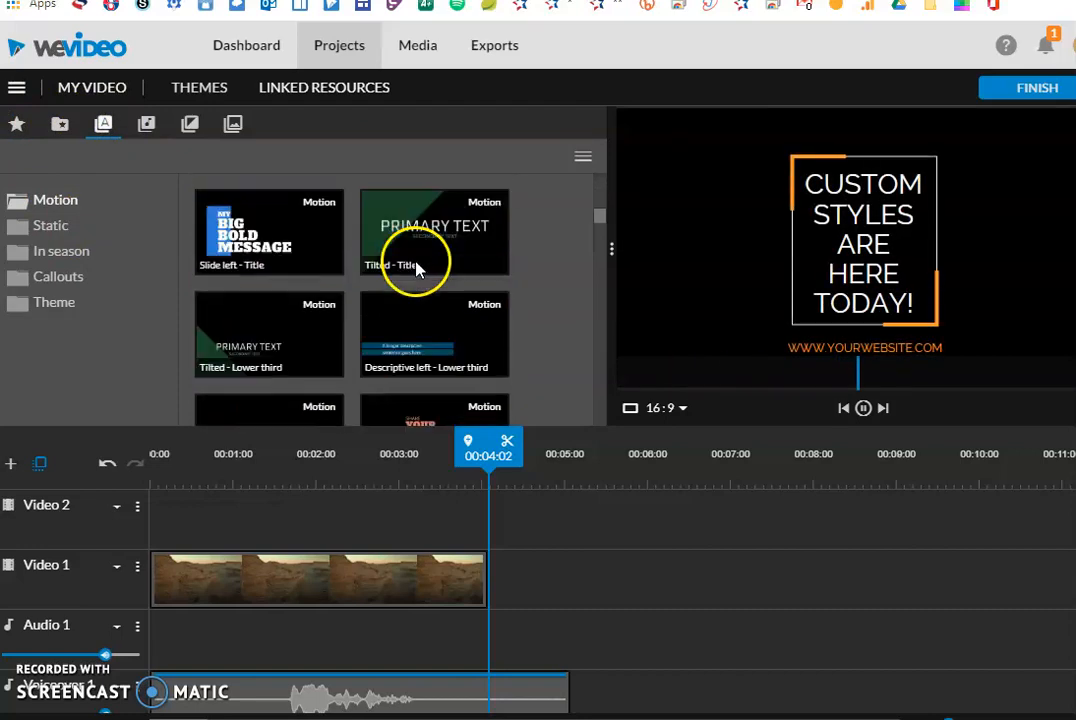
{"action": "scroll", "coordinate": [416, 266], "scroll_direction": "down", "scroll_amount": 1}
{"action": "left_click_drag", "start_coordinate": [290, 210], "coordinate": [187, 533]}
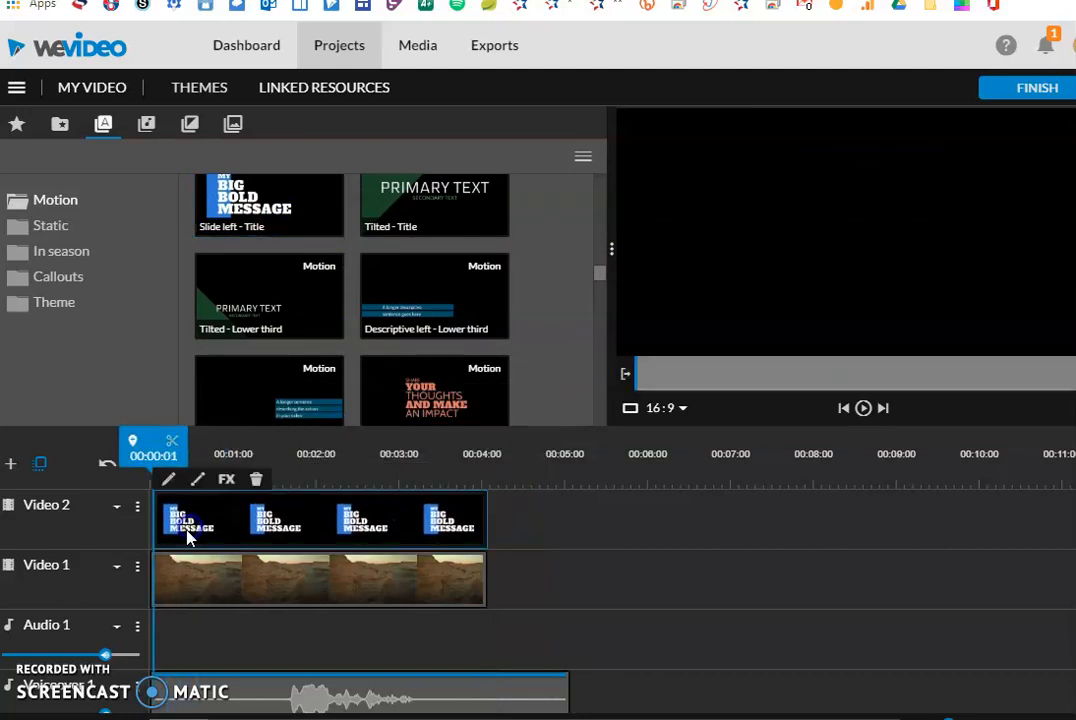
Return the playhead to the start, preview the motion title over the canyon clip, and pause playback.
{"action": "mouse_move", "coordinate": [160, 458]}
{"action": "left_mouse_down"}
{"action": "mouse_move", "coordinate": [182, 458]}
{"action": "mouse_move", "coordinate": [167, 455]}
{"action": "left_mouse_up"}
{"action": "left_click", "coordinate": [221, 597]}
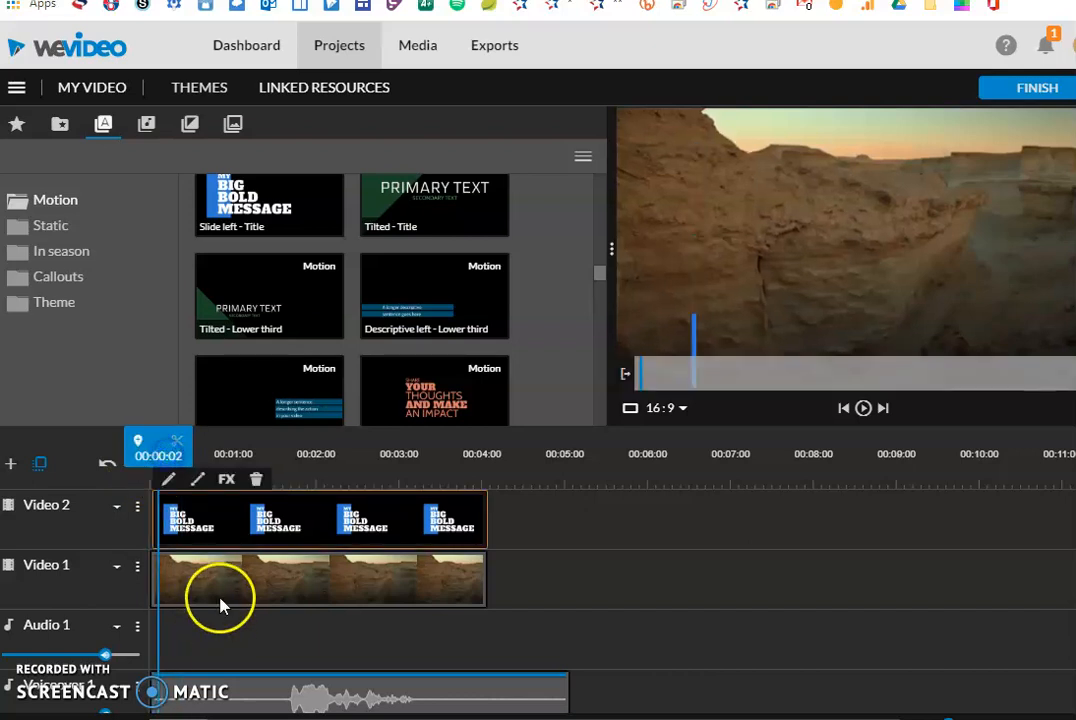
{"action": "left_click", "coordinate": [295, 524]}
{"action": "left_click_drag", "start_coordinate": [288, 455], "coordinate": [152, 455]}
{"action": "left_click", "coordinate": [862, 410]}
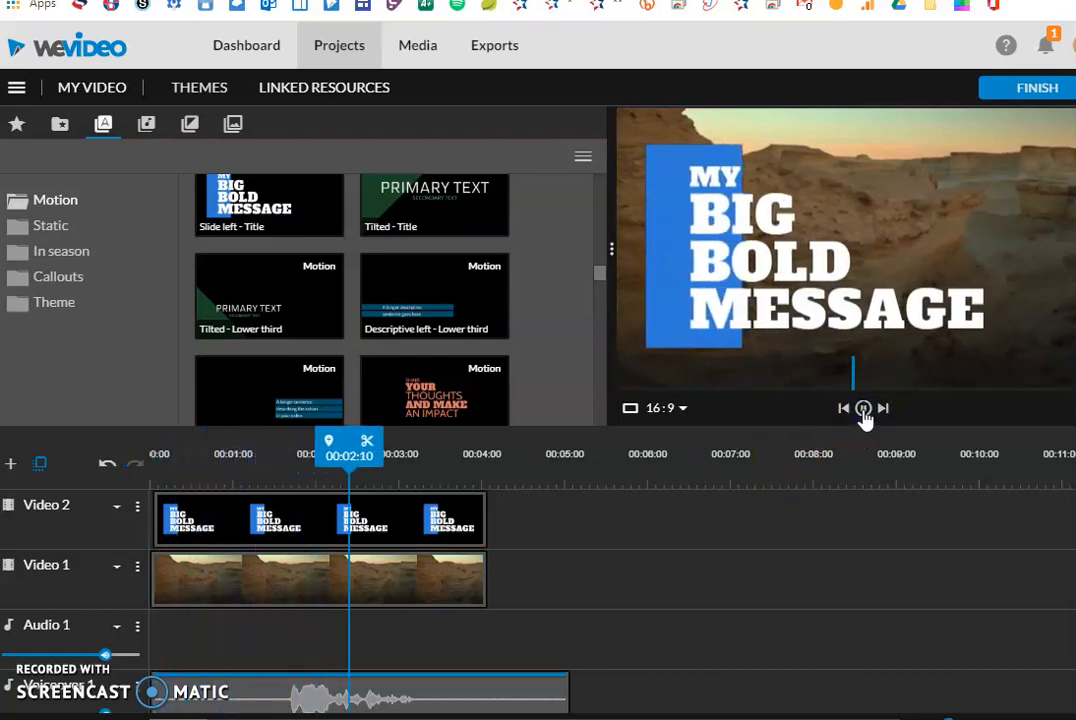
{"action": "left_click", "coordinate": [863, 410]}
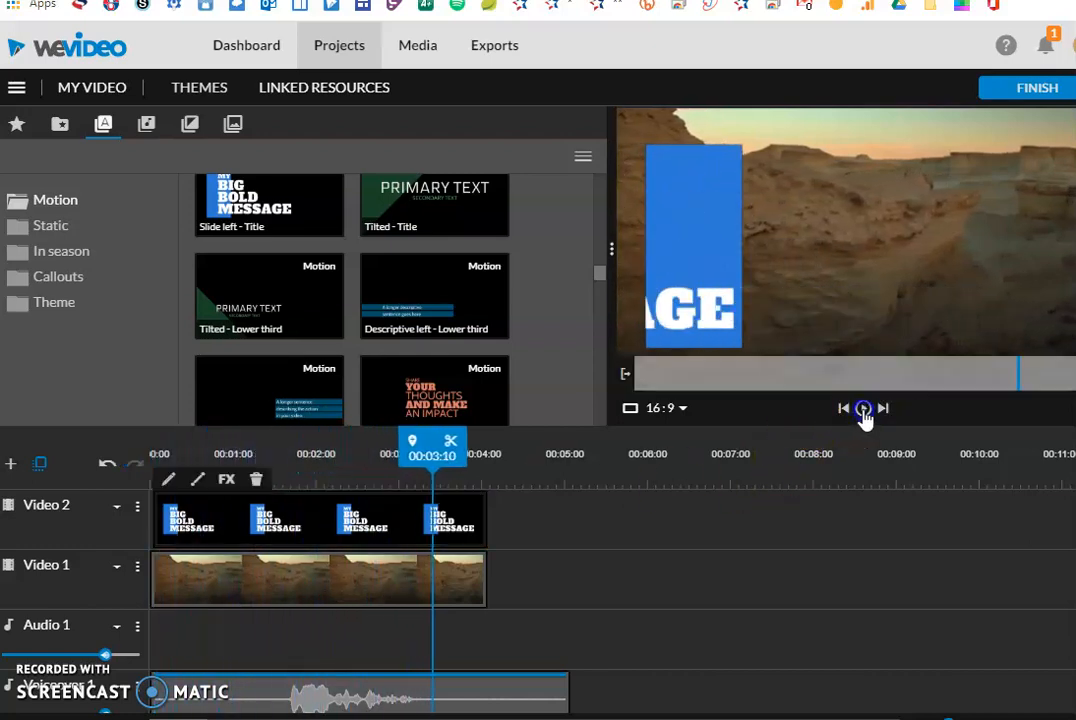
Open the motion title's properties to view its text, font and colour options, and leave without saving changes.
{"action": "double_click", "coordinate": [380, 540]}
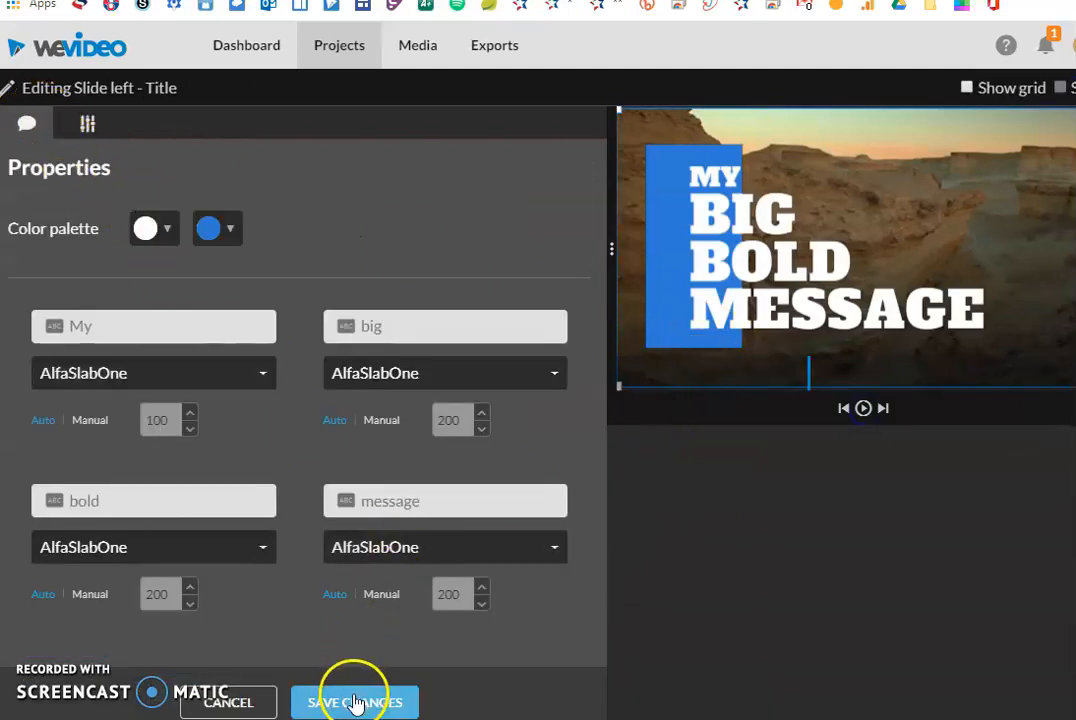
{"action": "left_click", "coordinate": [259, 698]}
{"action": "left_click", "coordinate": [278, 545]}
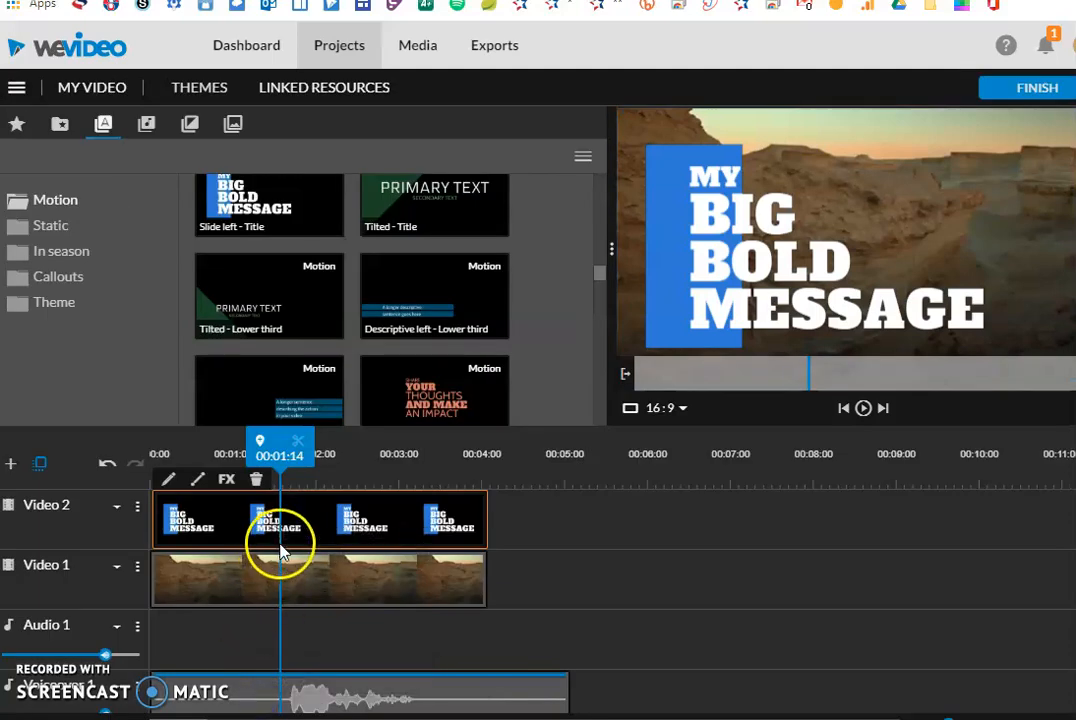
Browse the motion text templates, open the static ones, and delete the "My Big Bold Message" title from Video 2.
{"action": "scroll", "coordinate": [430, 291], "scroll_direction": "down", "scroll_amount": 3}
{"action": "left_click", "coordinate": [445, 288]}
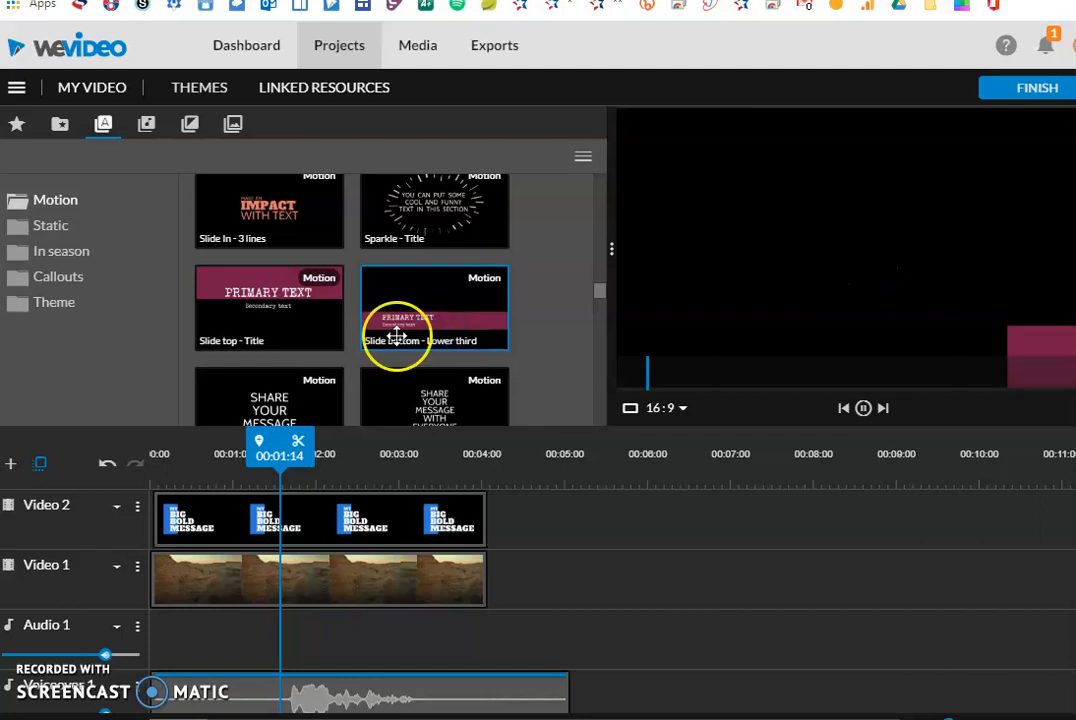
{"action": "scroll", "coordinate": [422, 305], "scroll_direction": "down", "scroll_amount": 3}
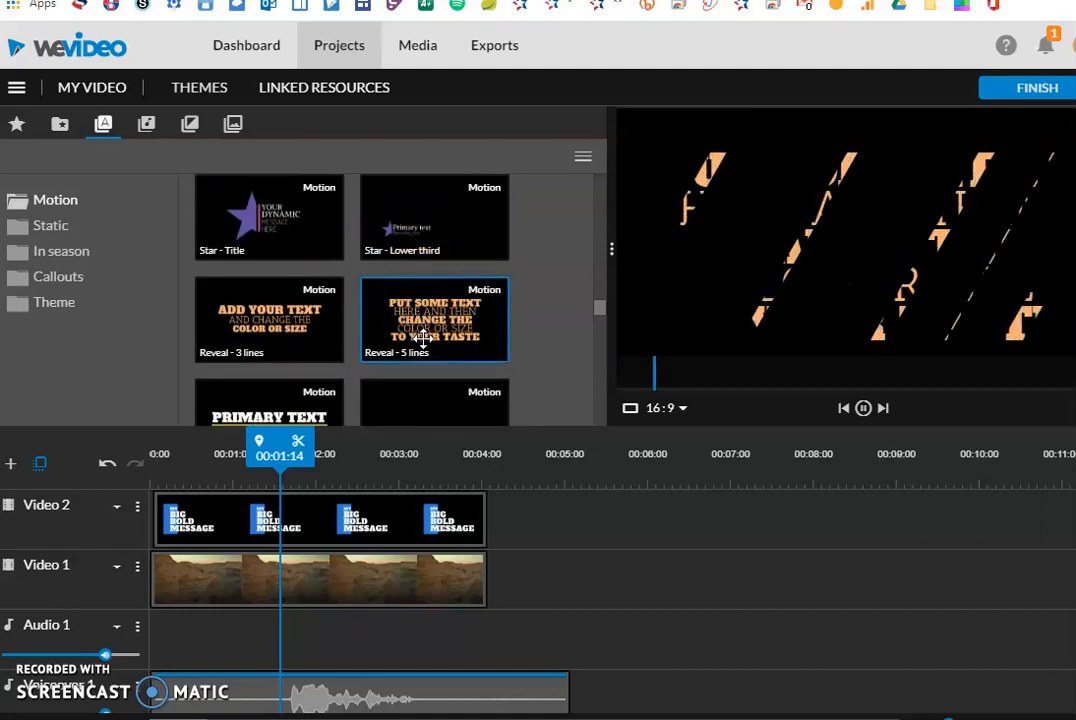
{"action": "scroll", "coordinate": [424, 338], "scroll_direction": "down", "scroll_amount": 3}
{"action": "left_click", "coordinate": [52, 226]}
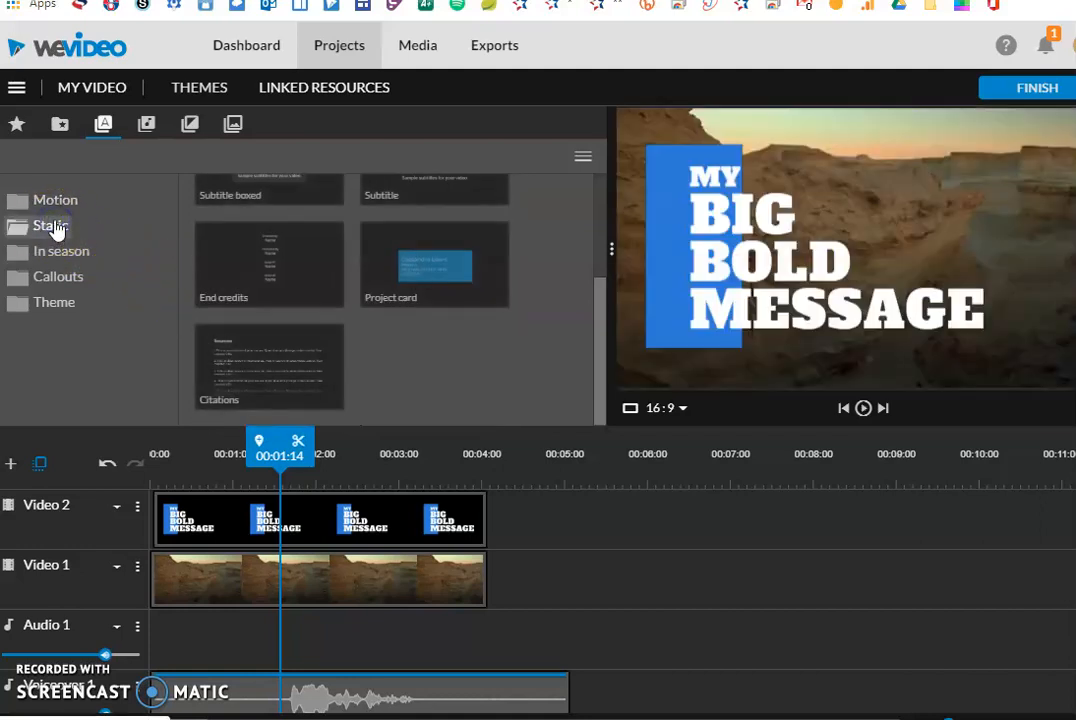
{"action": "left_click", "coordinate": [367, 525]}
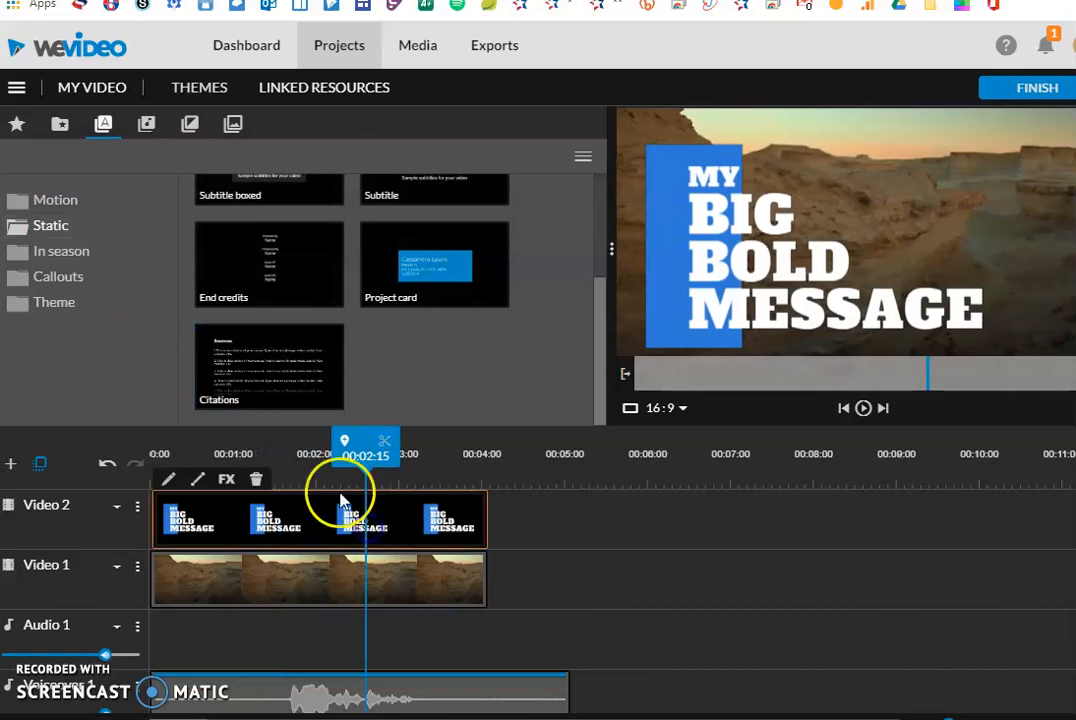
{"action": "left_click", "coordinate": [256, 482]}
Place the static "Basic text" title at the start of Video 2 and shorten it to 00:04:02, matching the canyon clip's end.
{"action": "scroll", "coordinate": [288, 348], "scroll_direction": "up", "scroll_amount": 3}
{"action": "left_click_drag", "start_coordinate": [291, 264], "coordinate": [182, 512]}
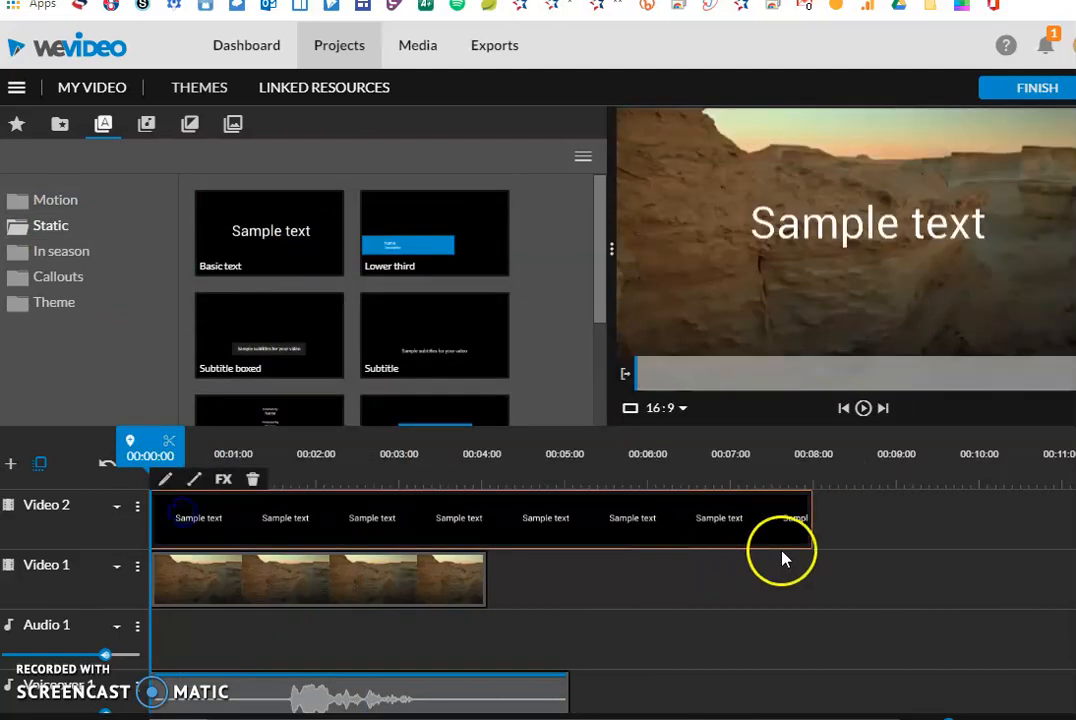
{"action": "left_click_drag", "start_coordinate": [814, 538], "coordinate": [487, 521]}
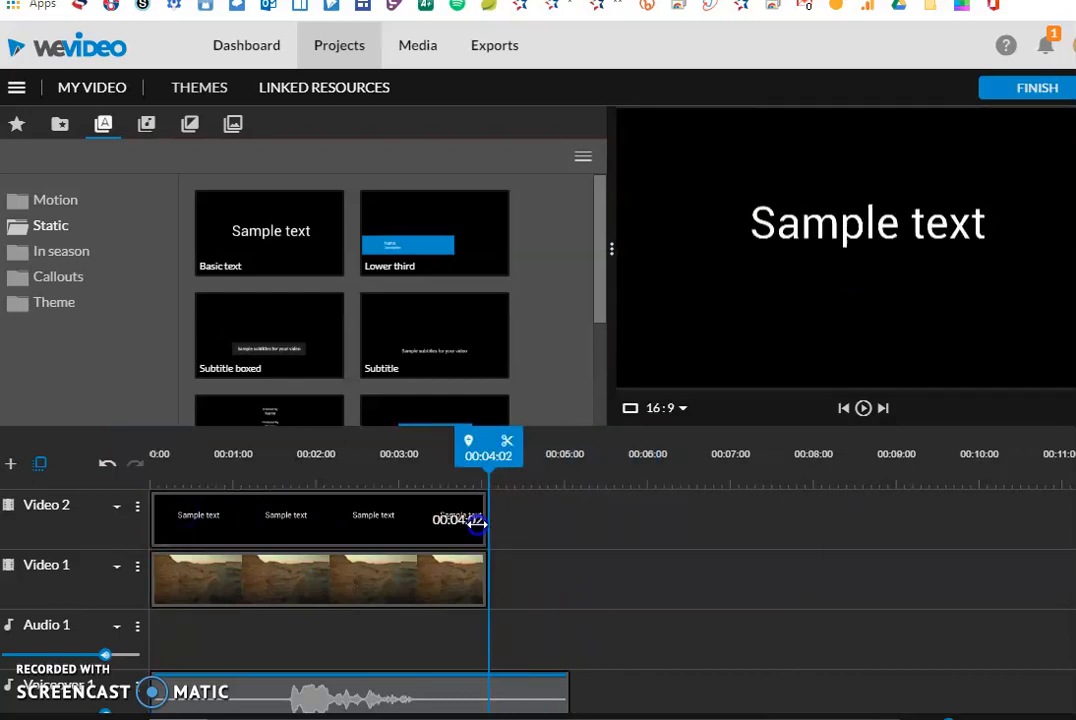
Set the title text to "My Big Project" at size 88 and move its shrunken text box to about x 1105, y 86.
{"action": "double_click", "coordinate": [305, 525]}
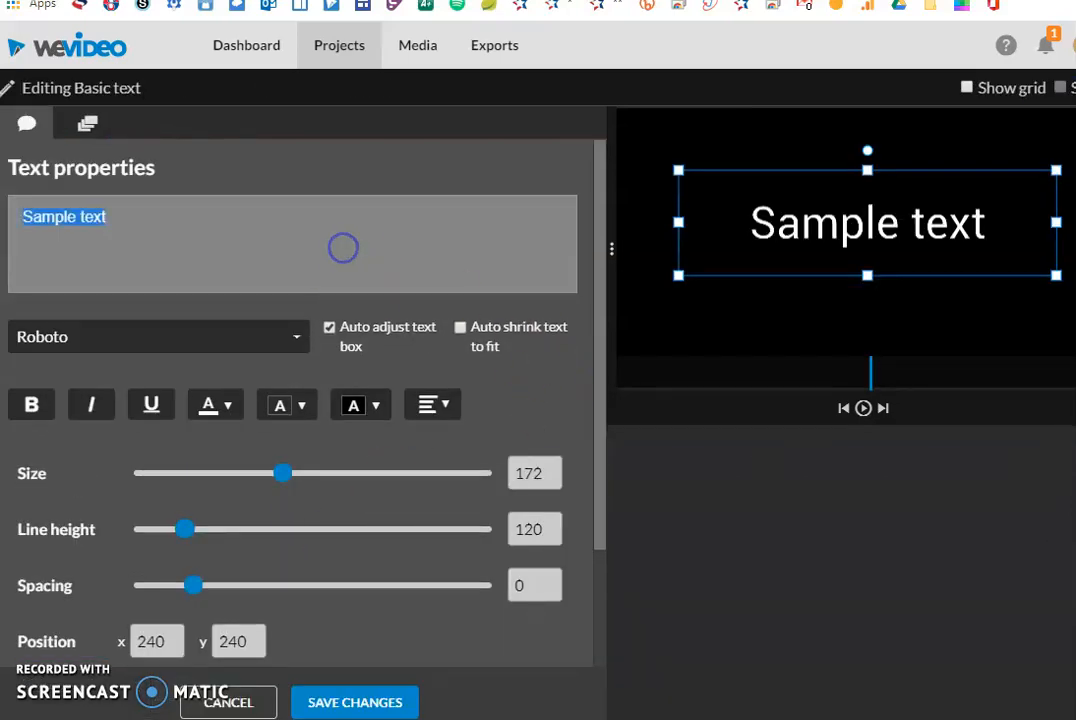
{"action": "type", "text": "My Big Project"}
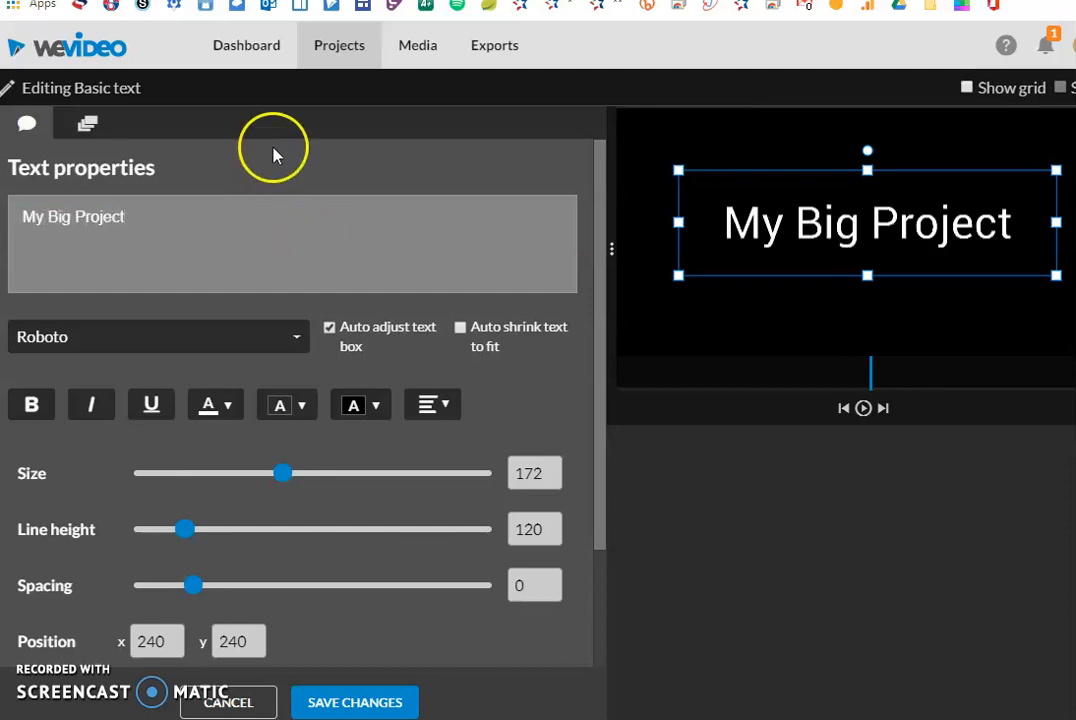
{"action": "left_click_drag", "start_coordinate": [283, 473], "coordinate": [212, 487]}
{"action": "left_click_drag", "start_coordinate": [1052, 276], "coordinate": [860, 221]}
{"action": "left_click_drag", "start_coordinate": [818, 173], "coordinate": [1039, 134]}
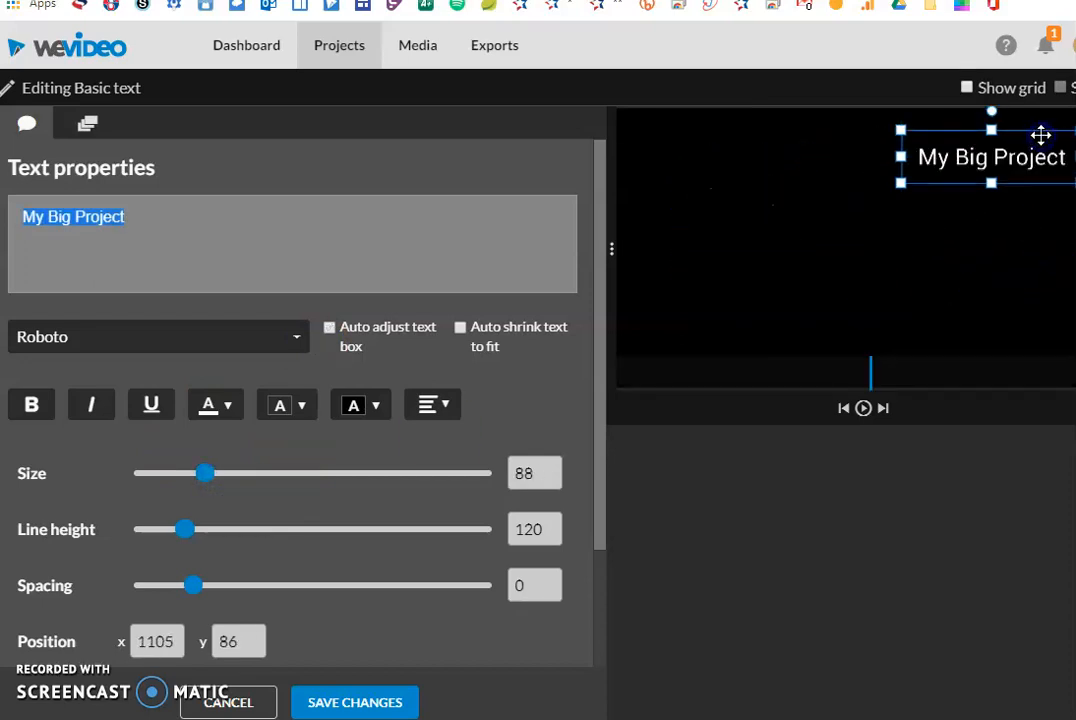
Colour the "My Big Project" text magenta, change its font to AnticSlab, and save the title changes.
{"action": "left_click", "coordinate": [210, 406]}
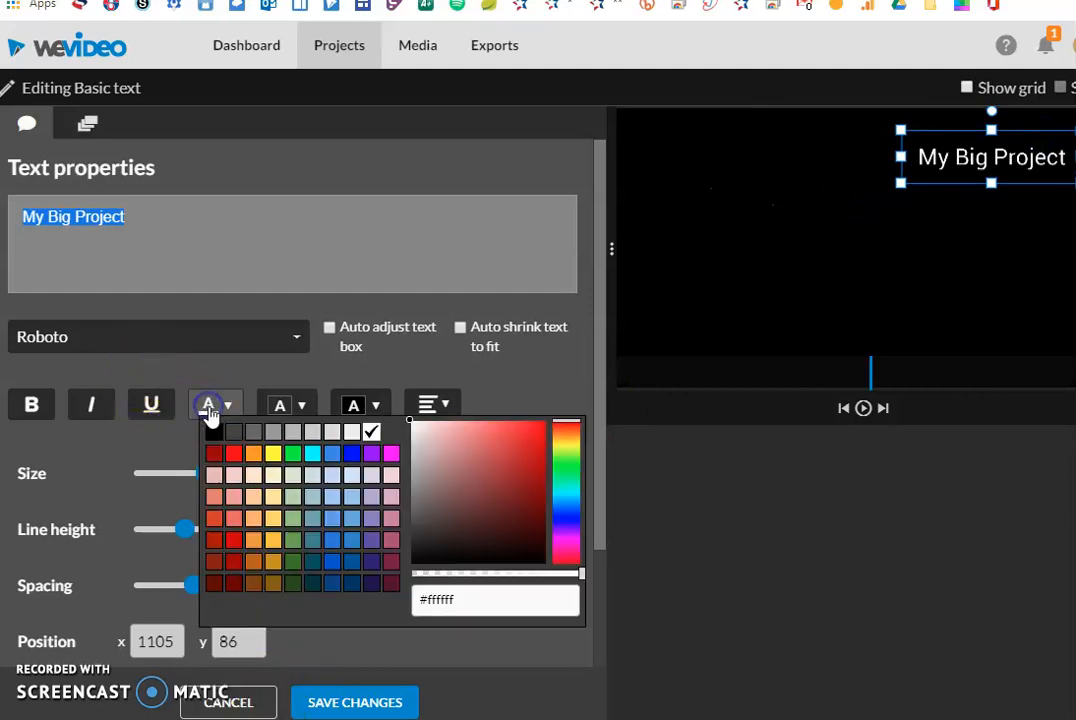
{"action": "left_click", "coordinate": [390, 453]}
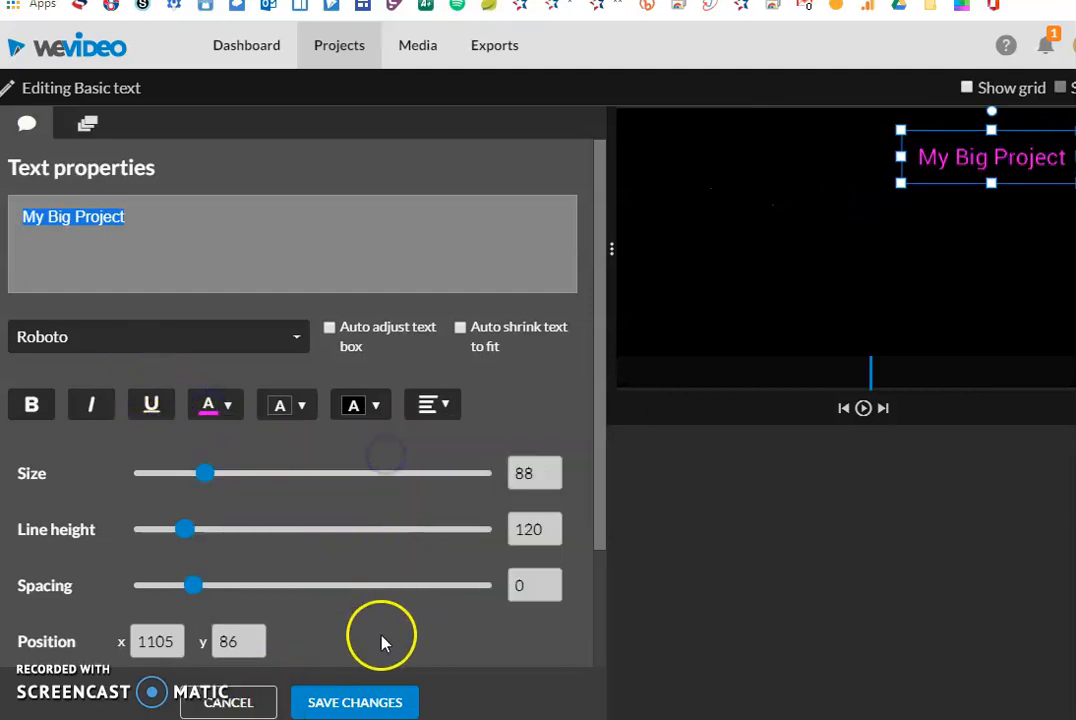
{"action": "left_click", "coordinate": [275, 345]}
{"action": "left_click", "coordinate": [203, 565]}
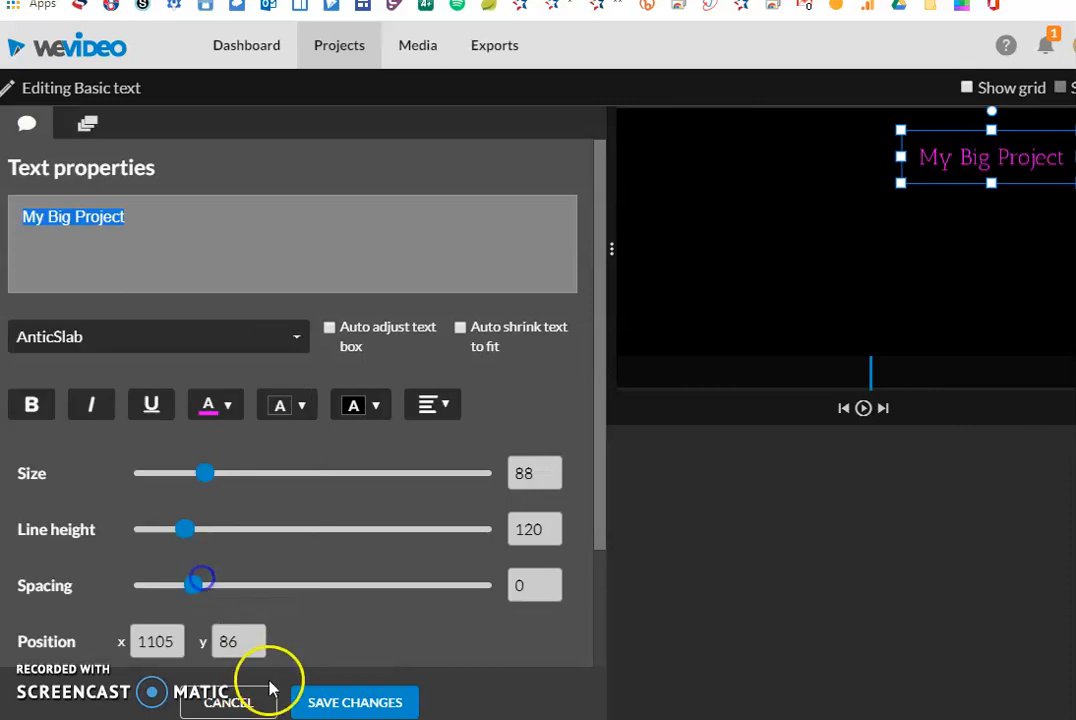
{"action": "left_click", "coordinate": [336, 697]}
Preview the "My Big Project" title over the canyon clip from near the start and delete it from Video 2.
{"action": "left_click", "coordinate": [164, 455]}
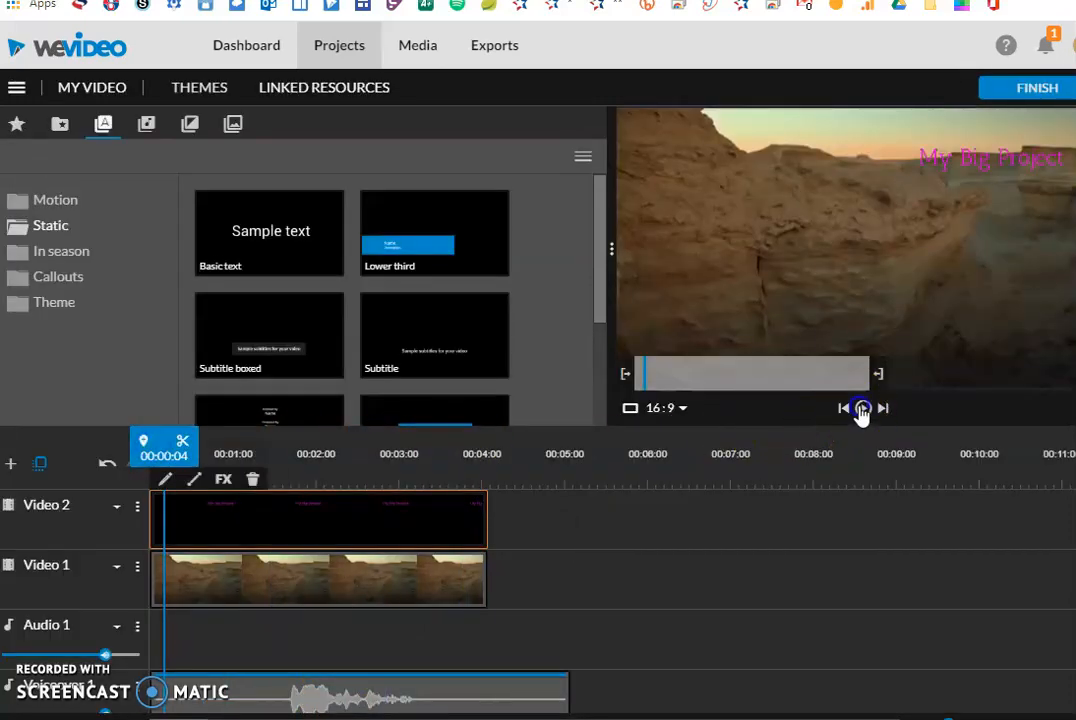
{"action": "left_click", "coordinate": [861, 409]}
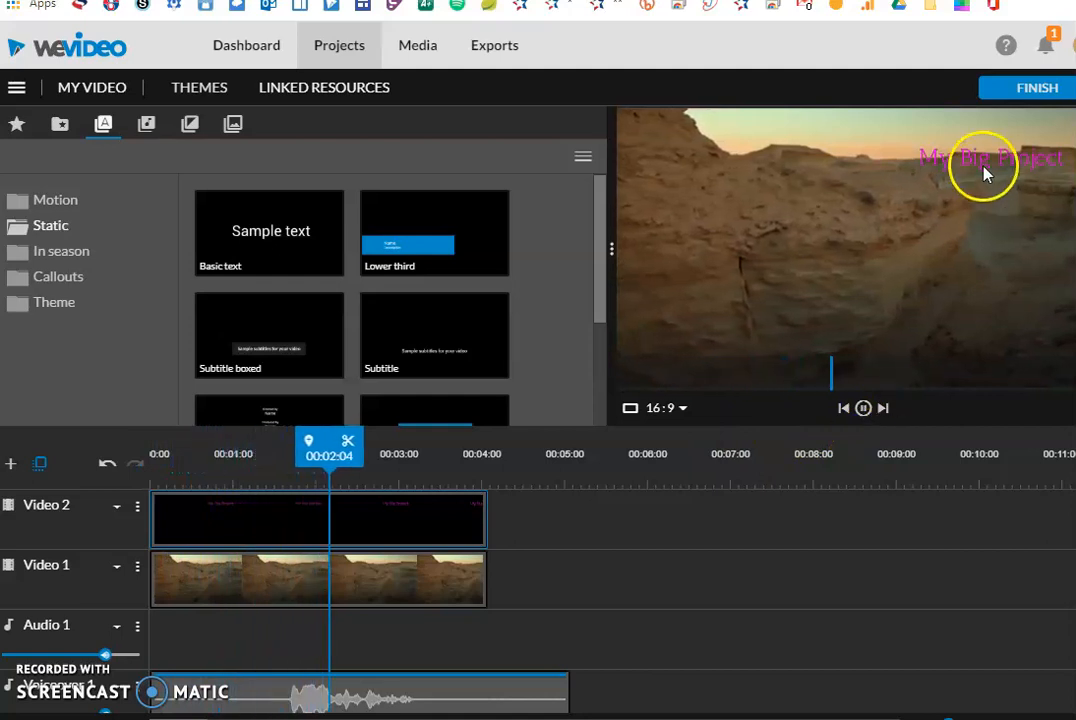
{"action": "left_click", "coordinate": [863, 408]}
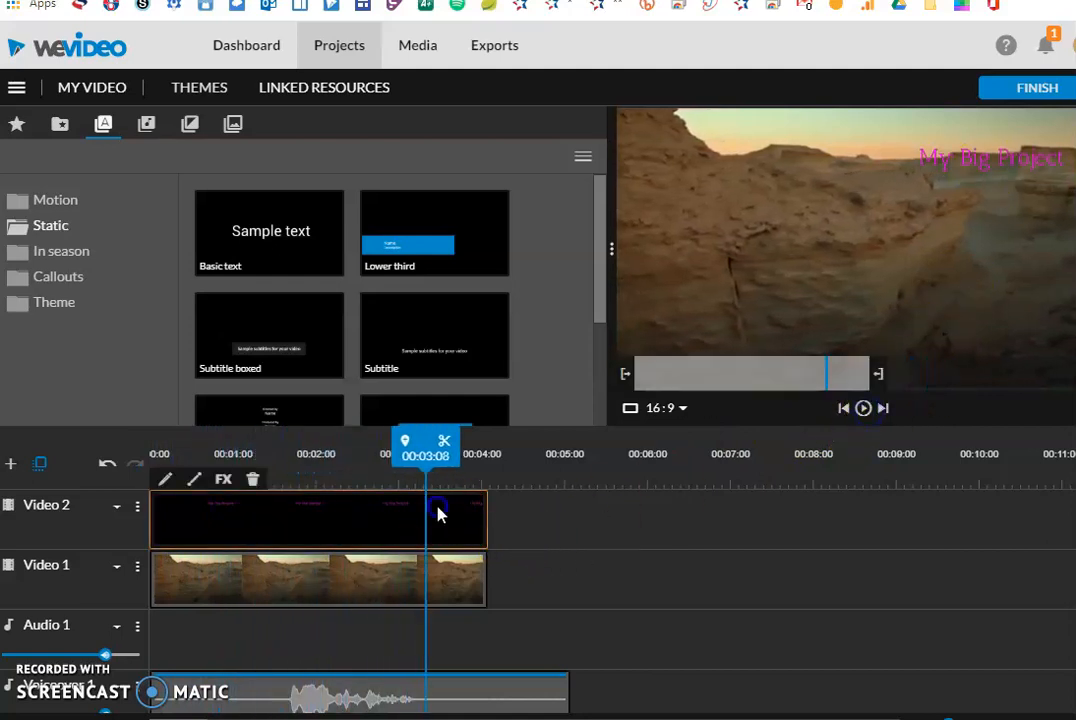
{"action": "left_click", "coordinate": [252, 479]}
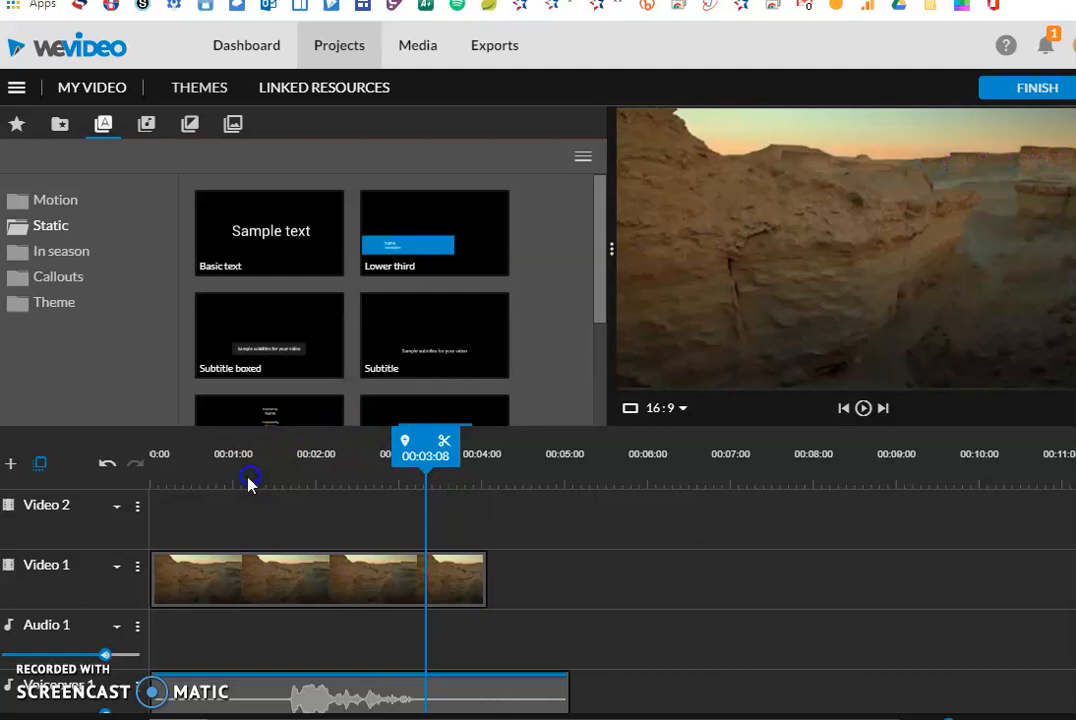
Place the motion template "Star - Title" at the start of Video 2 and trim it to the canyon clip's end.
{"action": "scroll", "coordinate": [327, 365], "scroll_direction": "down", "scroll_amount": 3}
{"action": "scroll", "coordinate": [317, 355], "scroll_direction": "up", "scroll_amount": 4}
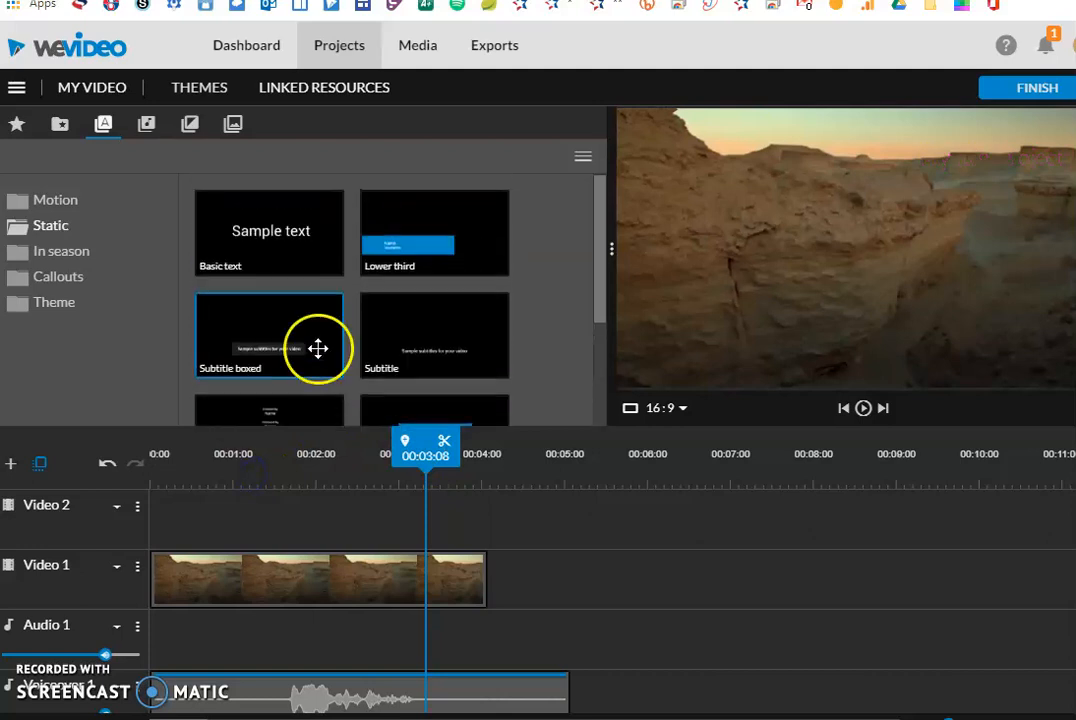
{"action": "left_click", "coordinate": [32, 200]}
{"action": "left_click_drag", "start_coordinate": [340, 300], "coordinate": [182, 532]}
{"action": "left_click", "coordinate": [526, 530]}
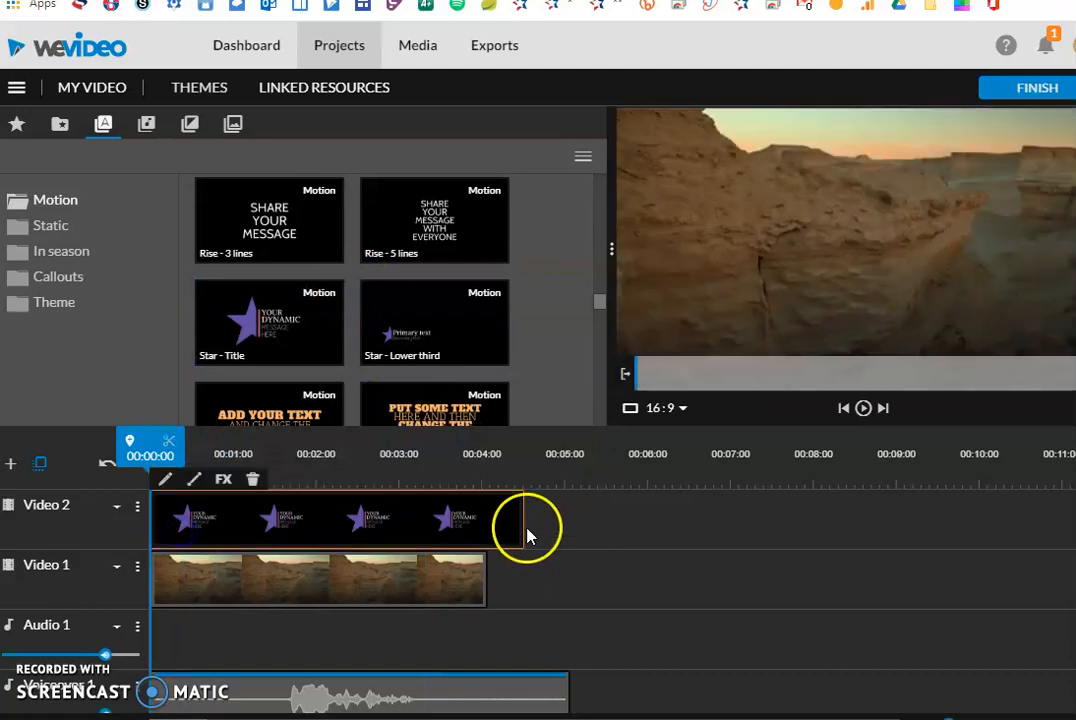
{"action": "left_click_drag", "start_coordinate": [517, 532], "coordinate": [487, 537]}
Set the star title's four text lines to My, Big, Cool and Project, recolour its pink bar yellow, and save the changes.
{"action": "double_click", "coordinate": [322, 523]}
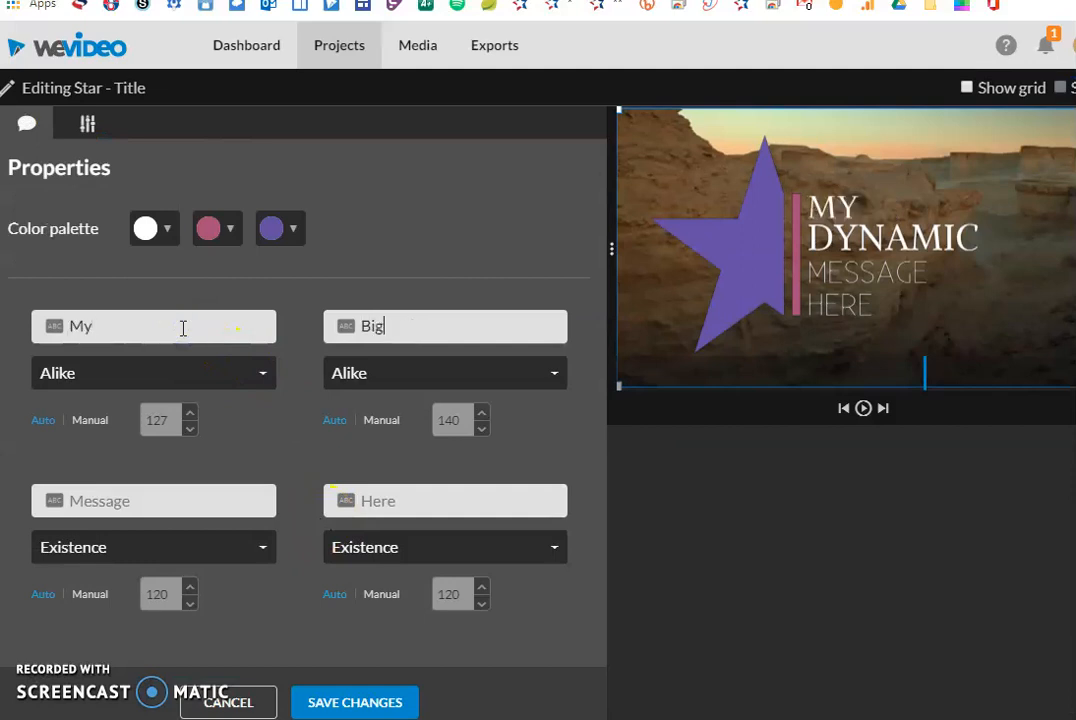
{"action": "key", "text": "Tab"}
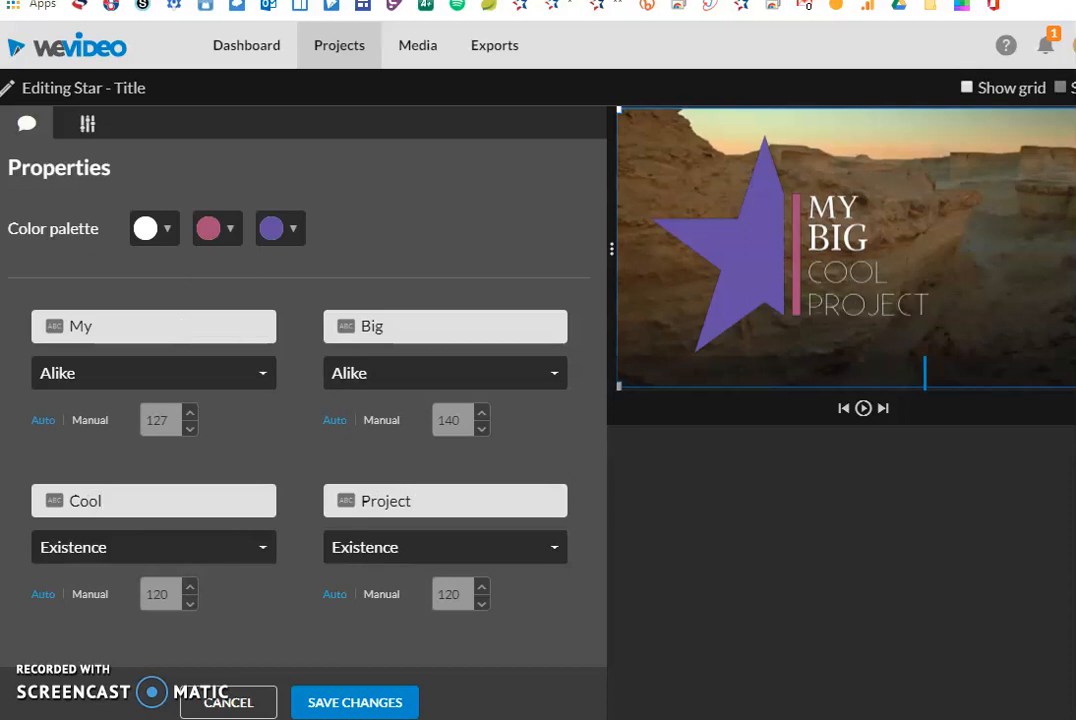
{"action": "left_click", "coordinate": [231, 232]}
{"action": "left_click", "coordinate": [275, 286]}
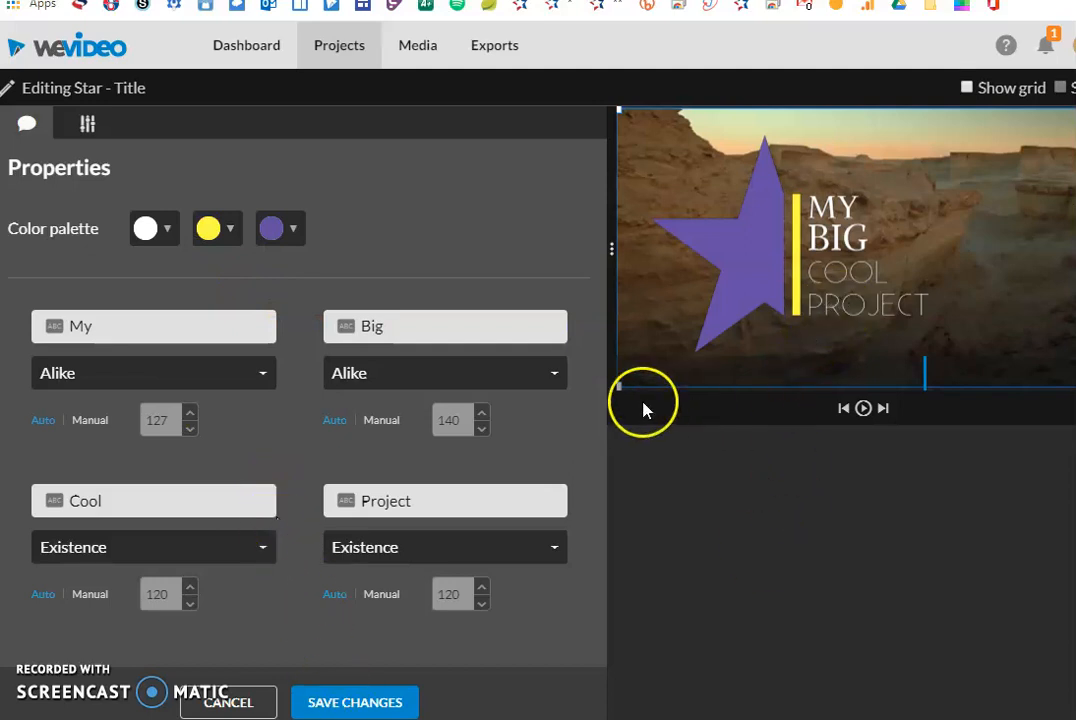
{"action": "left_click", "coordinate": [88, 128]}
{"action": "mouse_move", "coordinate": [295, 334]}
{"action": "left_mouse_down"}
{"action": "mouse_move", "coordinate": [211, 346]}
{"action": "mouse_move", "coordinate": [303, 346]}
{"action": "left_mouse_up"}
{"action": "left_click", "coordinate": [352, 702]}
Return the playhead to the start, preview the star title over the canyon clip, and pause playback.
{"action": "left_click_drag", "start_coordinate": [372, 451], "coordinate": [113, 475]}
{"action": "left_click", "coordinate": [862, 410]}
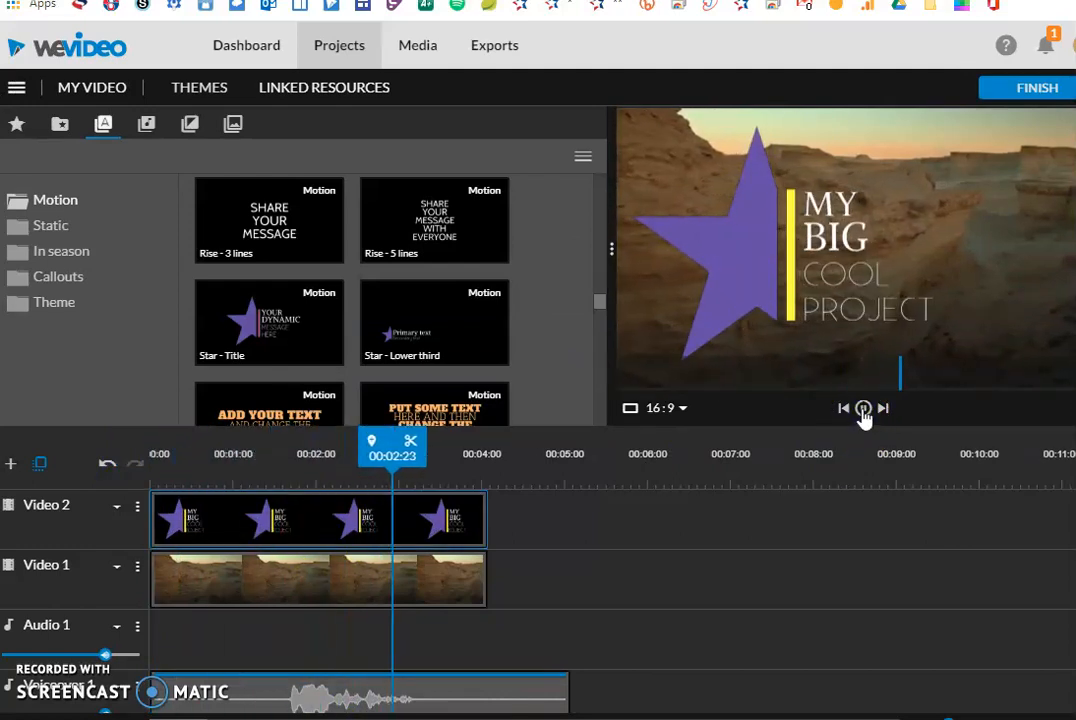
{"action": "left_click", "coordinate": [862, 410]}
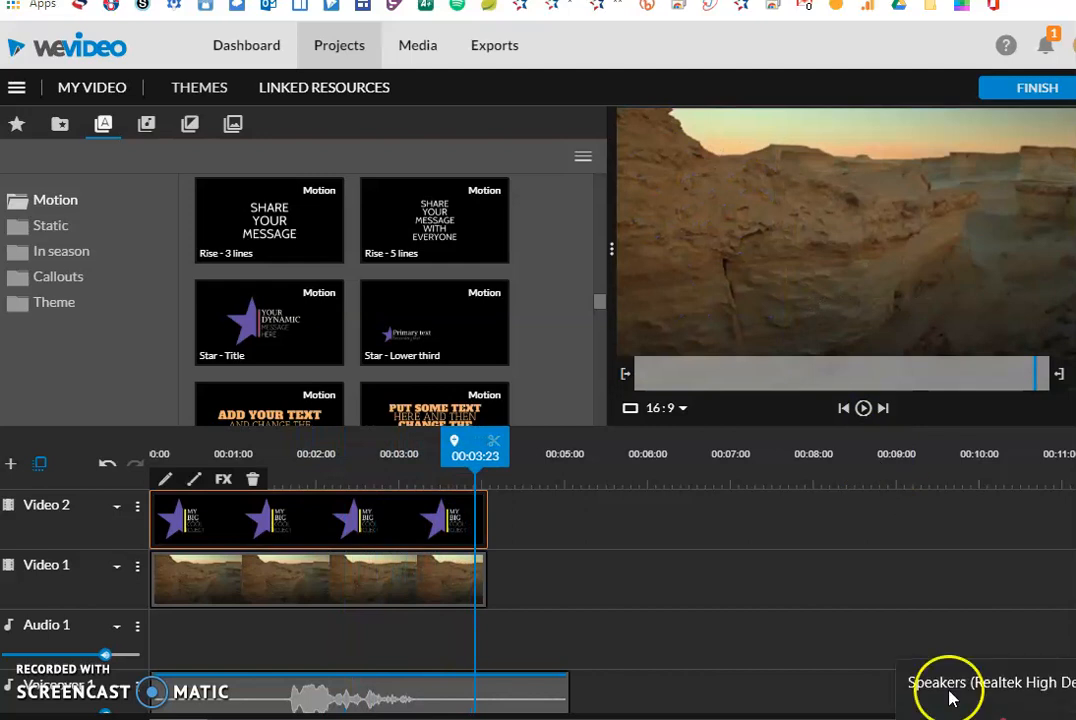
{"action": "scroll", "coordinate": [254, 590], "scroll_direction": "down", "scroll_amount": 1}
{"action": "scroll", "coordinate": [254, 590], "scroll_direction": "up", "scroll_amount": 1}
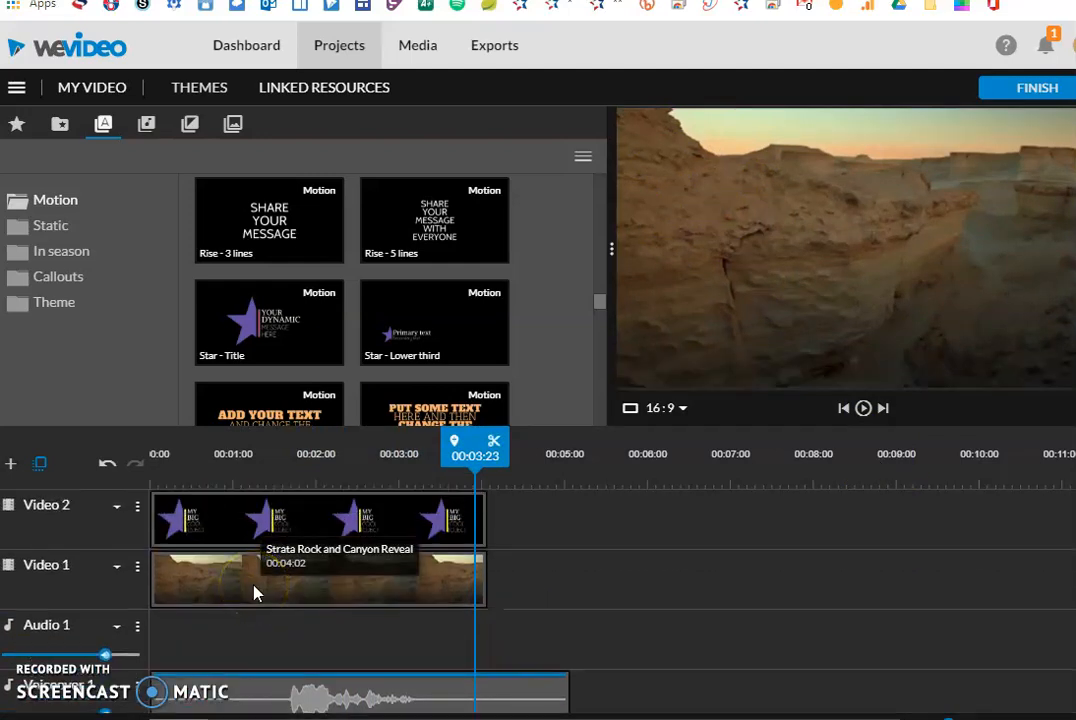
Import the "cameraroll cats" image from the computer, place it directly after the canyon clip on Video 1, and check it in the preview.
{"action": "left_click", "coordinate": [182, 177]}
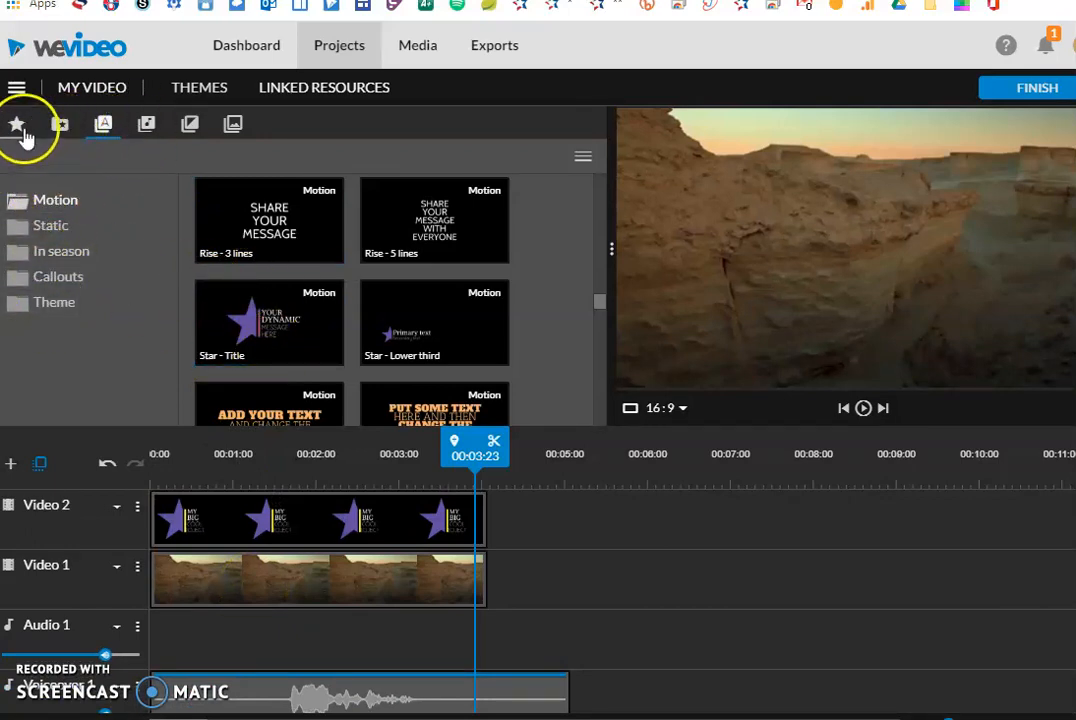
{"action": "left_click", "coordinate": [61, 127]}
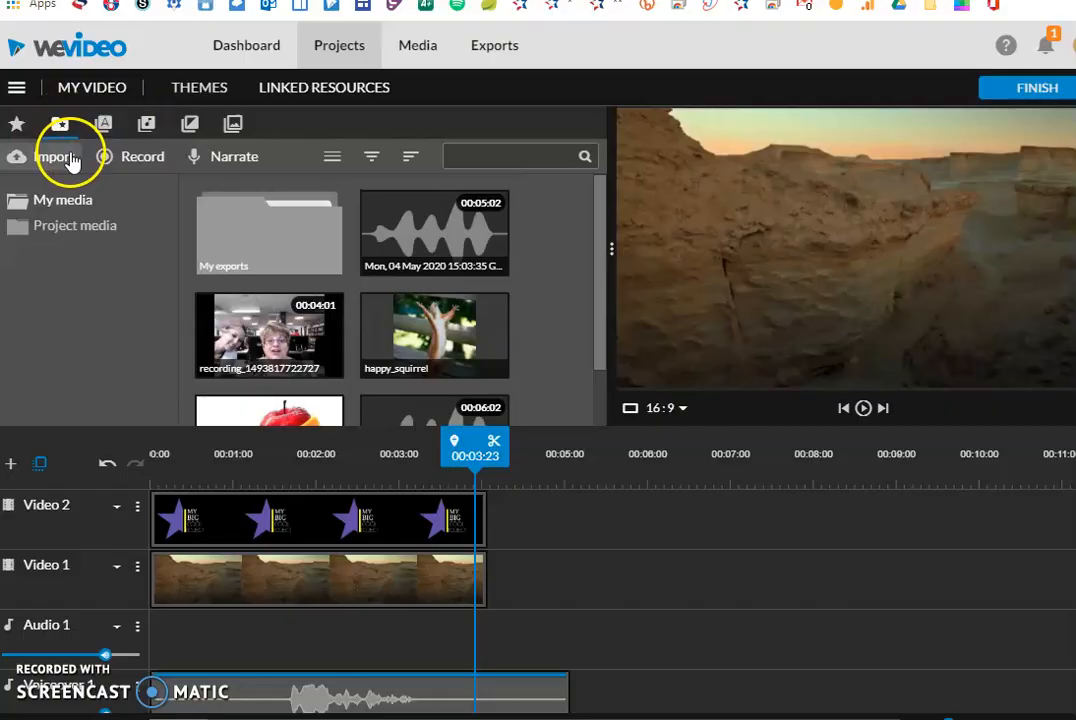
{"action": "left_click", "coordinate": [55, 157]}
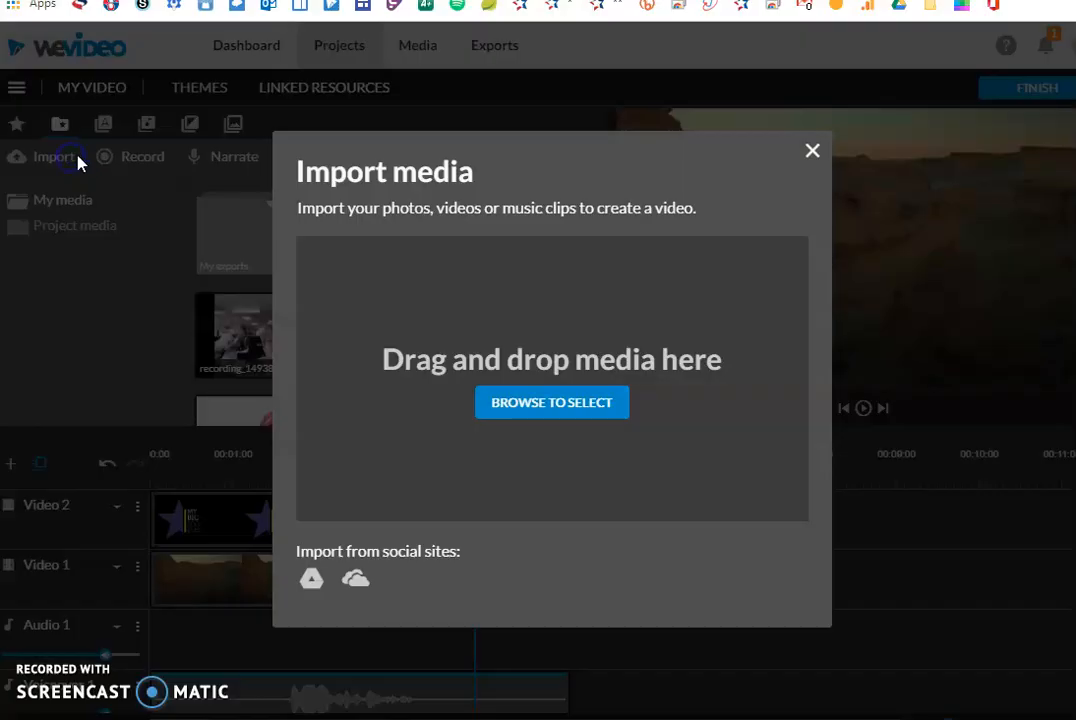
{"action": "left_click", "coordinate": [538, 422]}
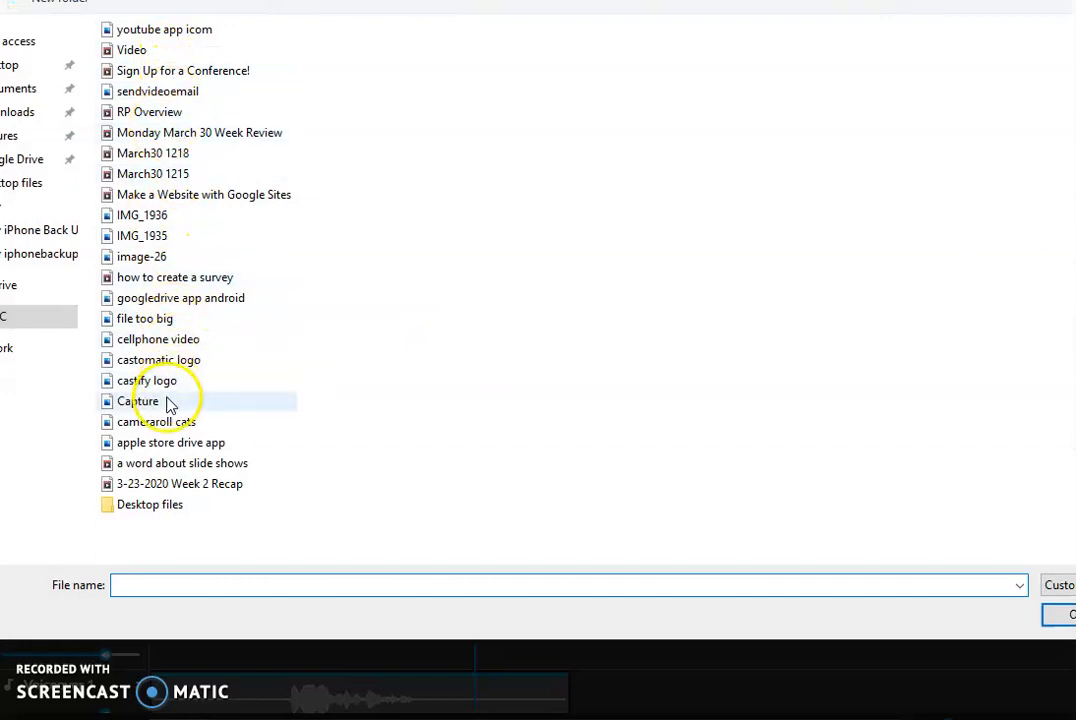
{"action": "left_click", "coordinate": [160, 427]}
{"action": "double_click", "coordinate": [160, 428]}
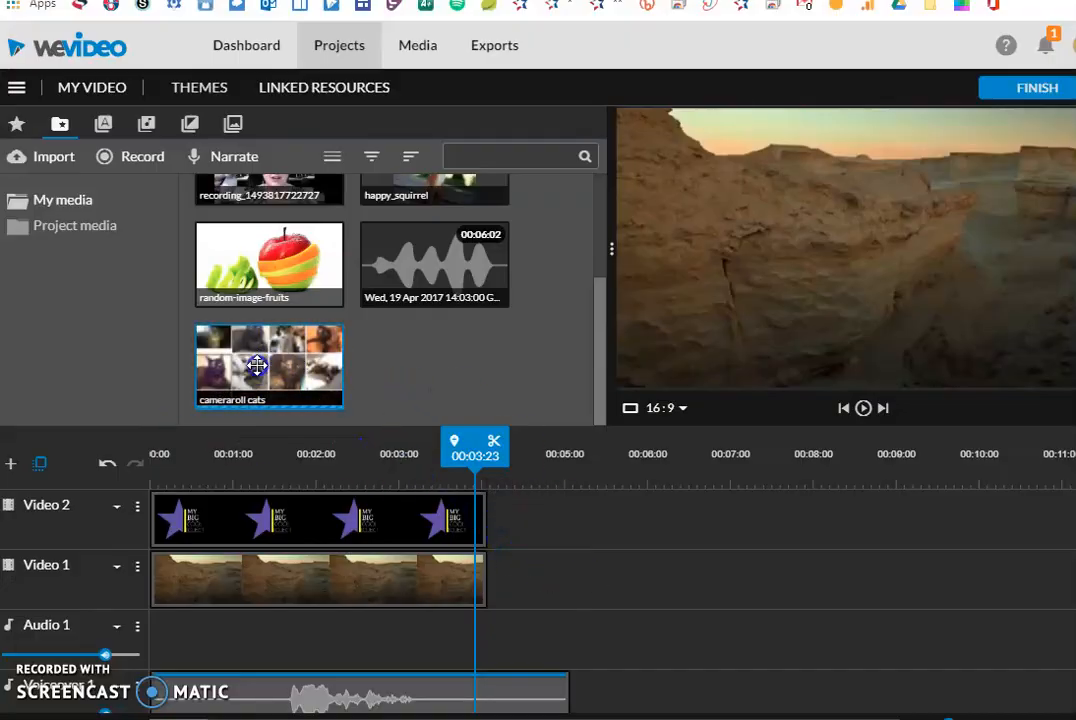
{"action": "left_click_drag", "start_coordinate": [240, 381], "coordinate": [519, 575]}
{"action": "left_click_drag", "start_coordinate": [490, 444], "coordinate": [560, 446]}
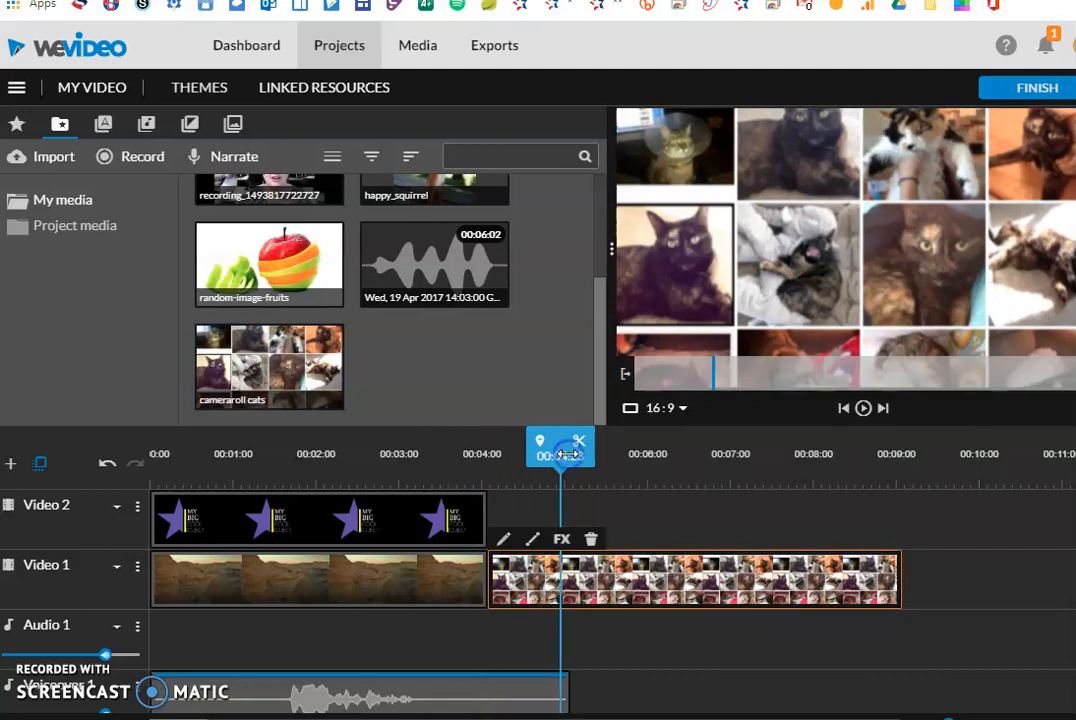
Record a webcam clip about 1 second long and save it to the media library.
{"action": "left_click", "coordinate": [140, 160]}
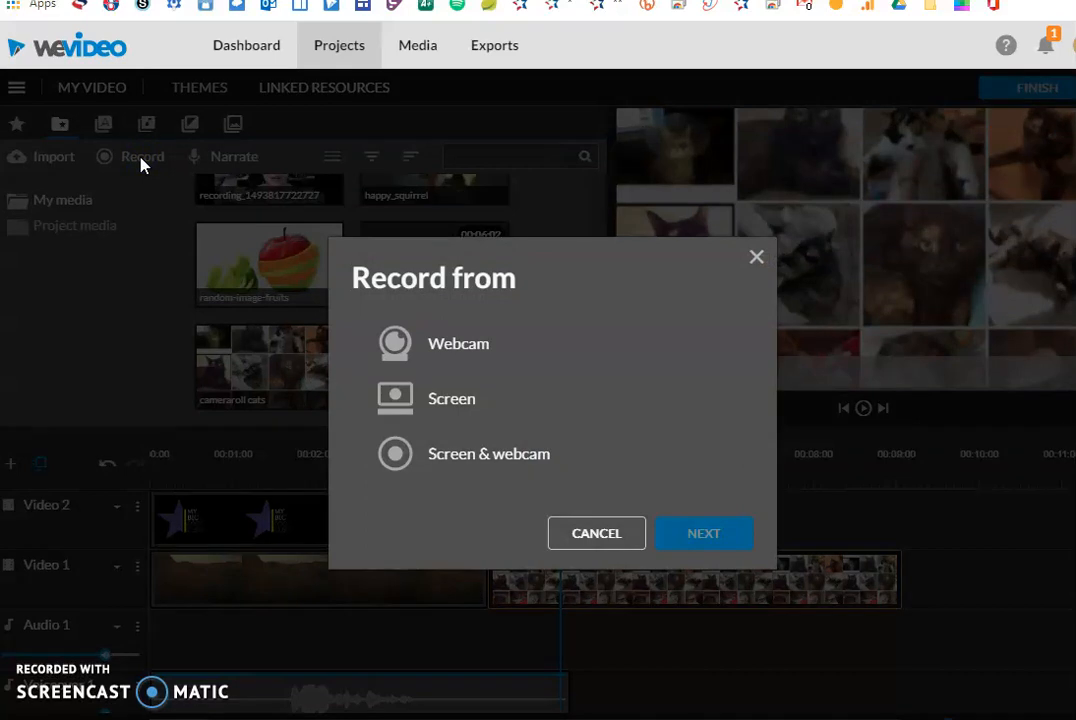
{"action": "left_click", "coordinate": [436, 348]}
{"action": "left_click", "coordinate": [694, 524]}
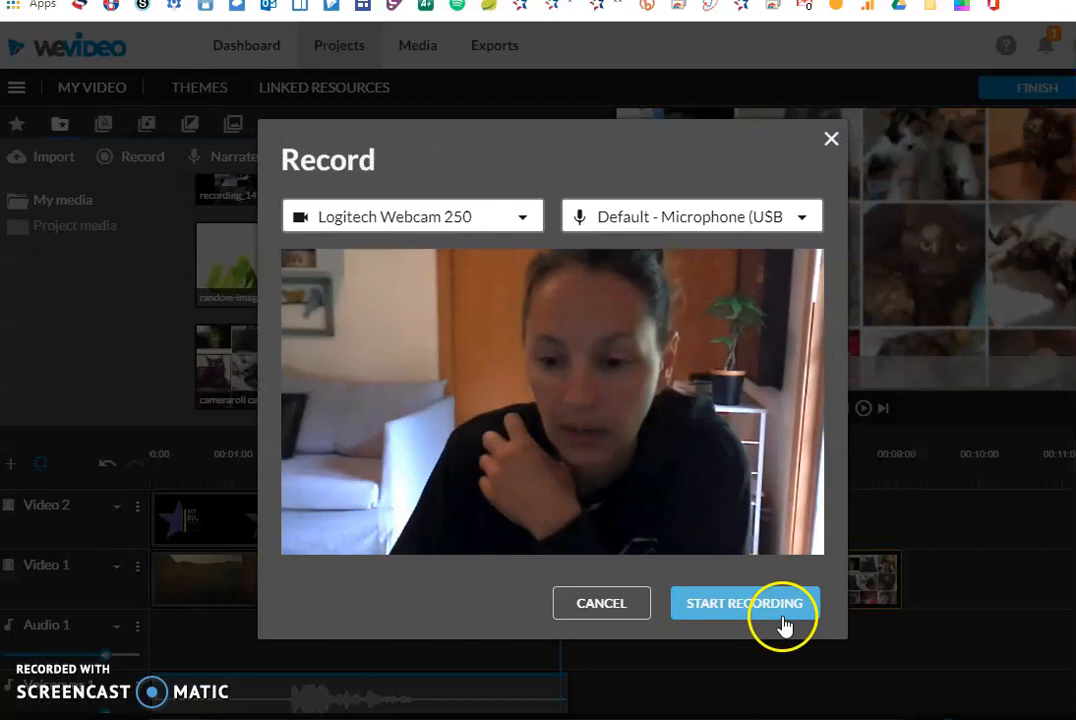
{"action": "left_click", "coordinate": [781, 612]}
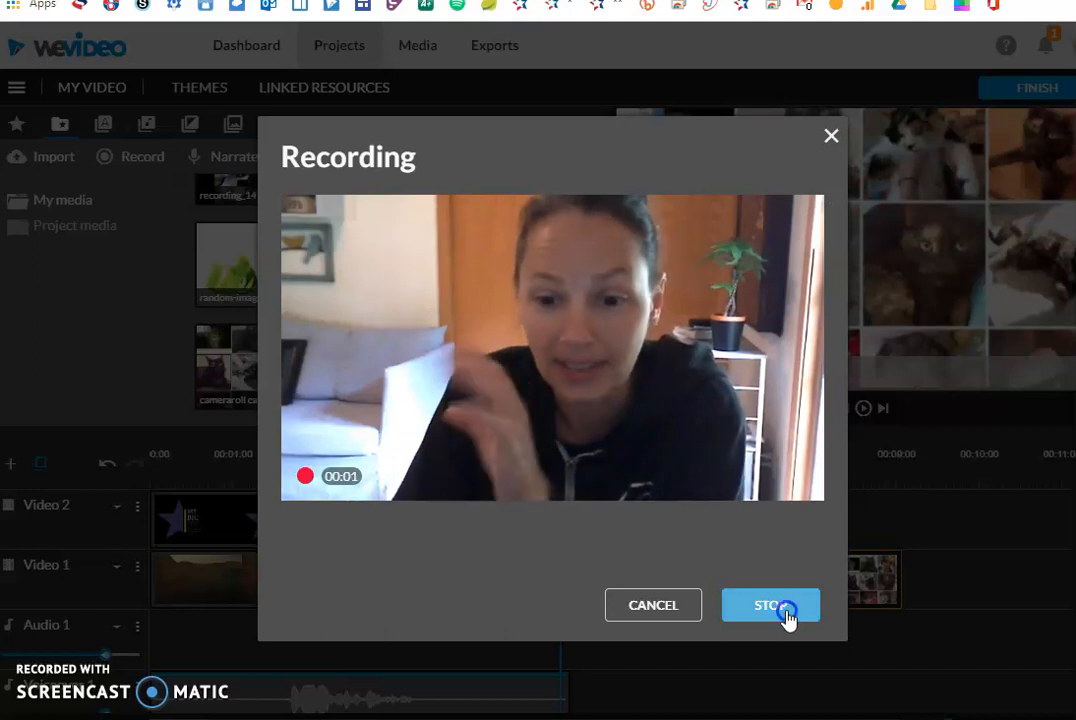
{"action": "left_click", "coordinate": [788, 614]}
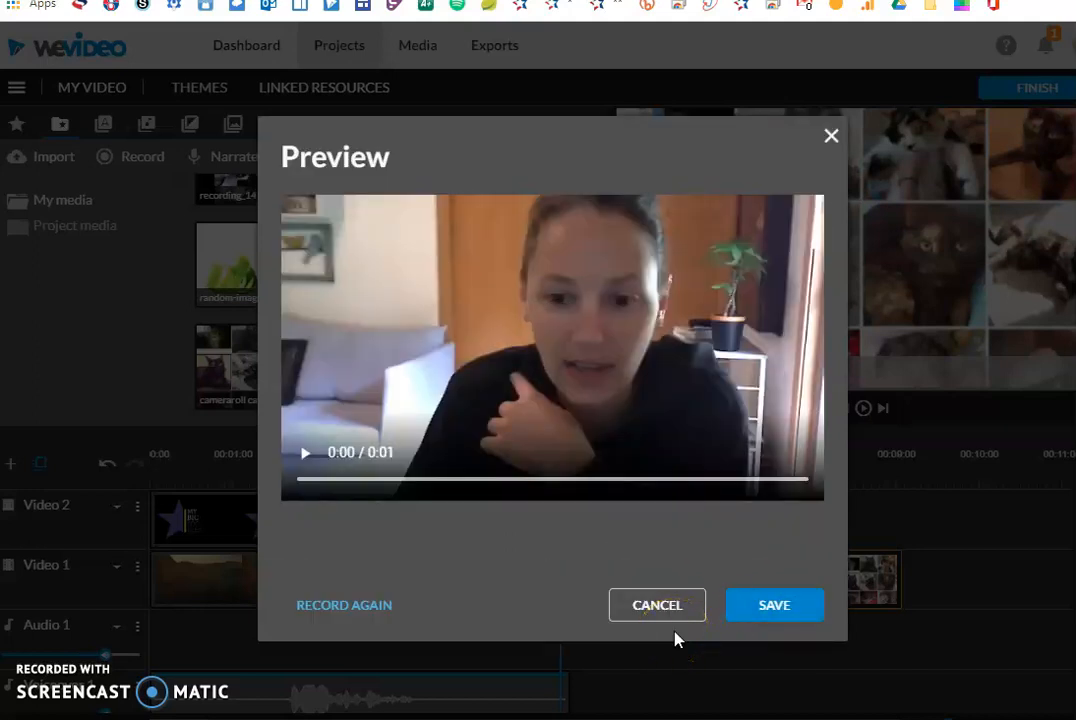
{"action": "left_click", "coordinate": [773, 604]}
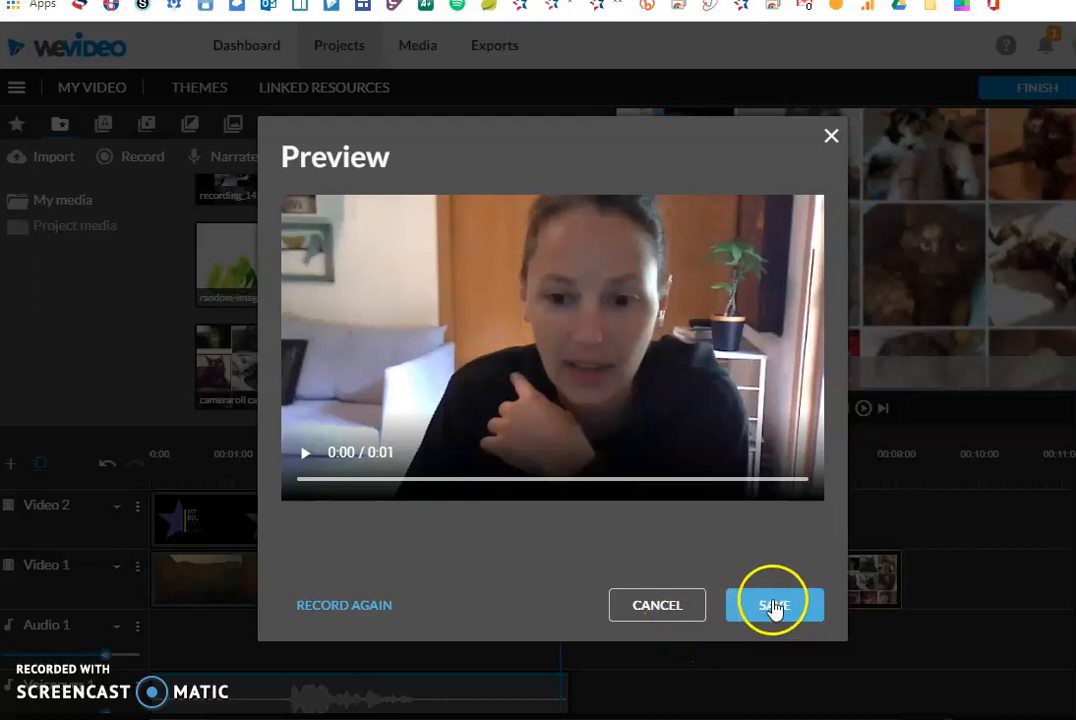
Place the webcam clip on Video 2 above the cats image, scale it to 0.52, and save the changes.
{"action": "left_click", "coordinate": [1046, 583]}
{"action": "left_click_drag", "start_coordinate": [1046, 583], "coordinate": [657, 520]}
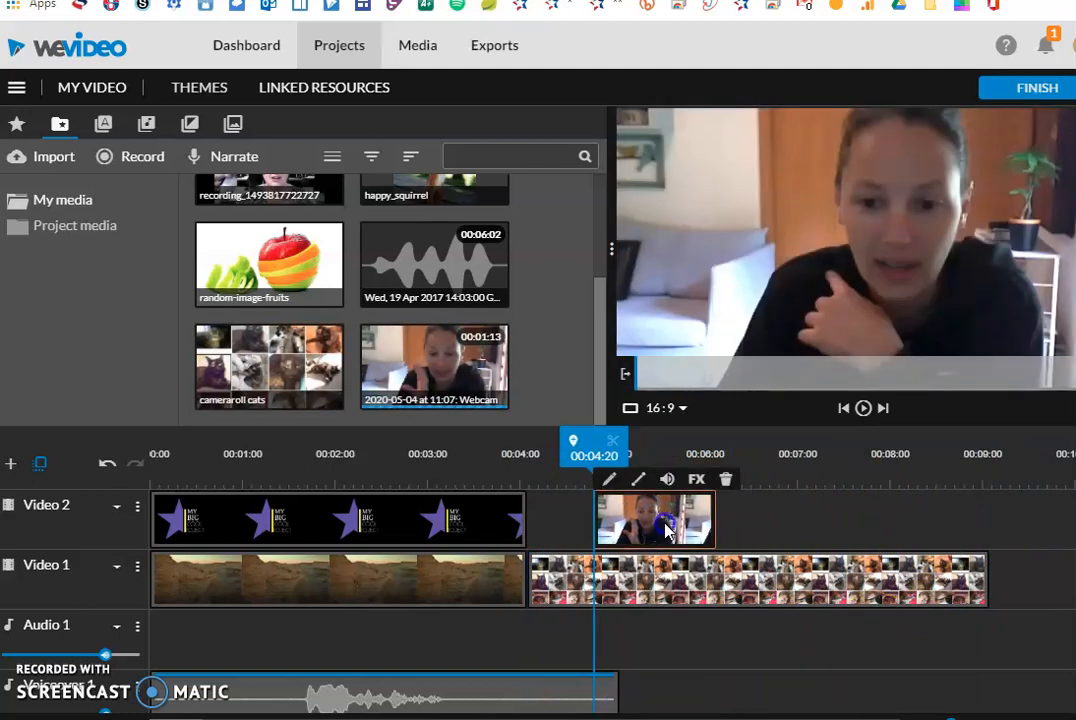
{"action": "double_click", "coordinate": [667, 530]}
{"action": "left_click_drag", "start_coordinate": [319, 392], "coordinate": [225, 392]}
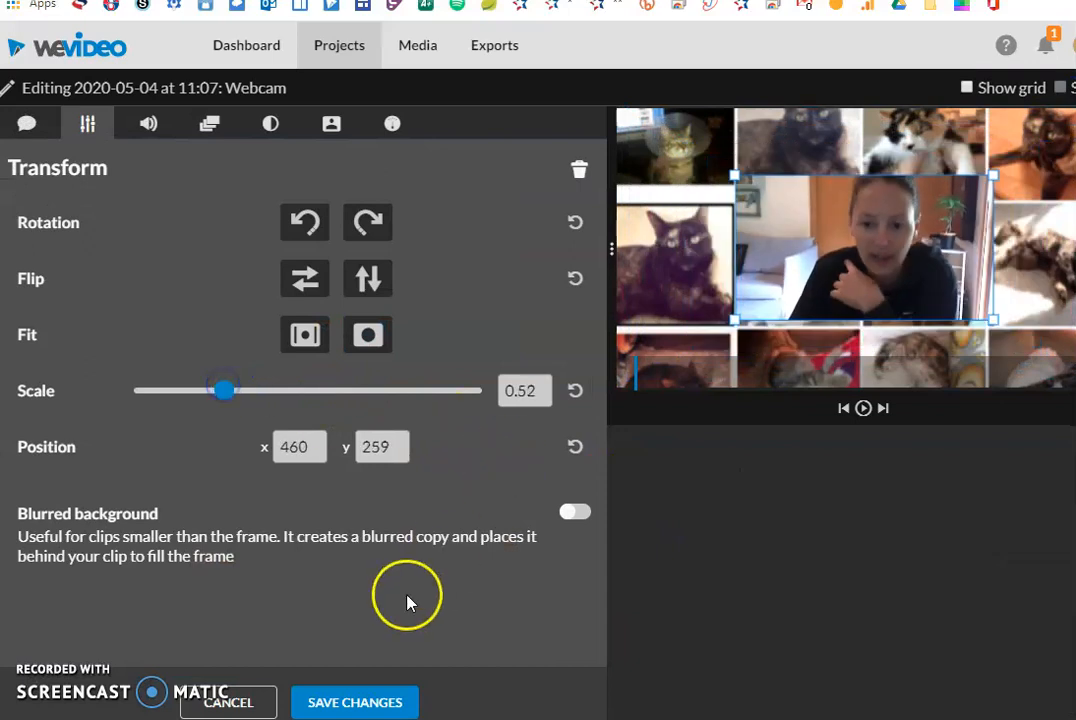
{"action": "left_click", "coordinate": [355, 701]}
Return the playhead to the start of the cats image, preview the webcam overlay, and pause playback.
{"action": "left_click_drag", "start_coordinate": [588, 456], "coordinate": [525, 458]}
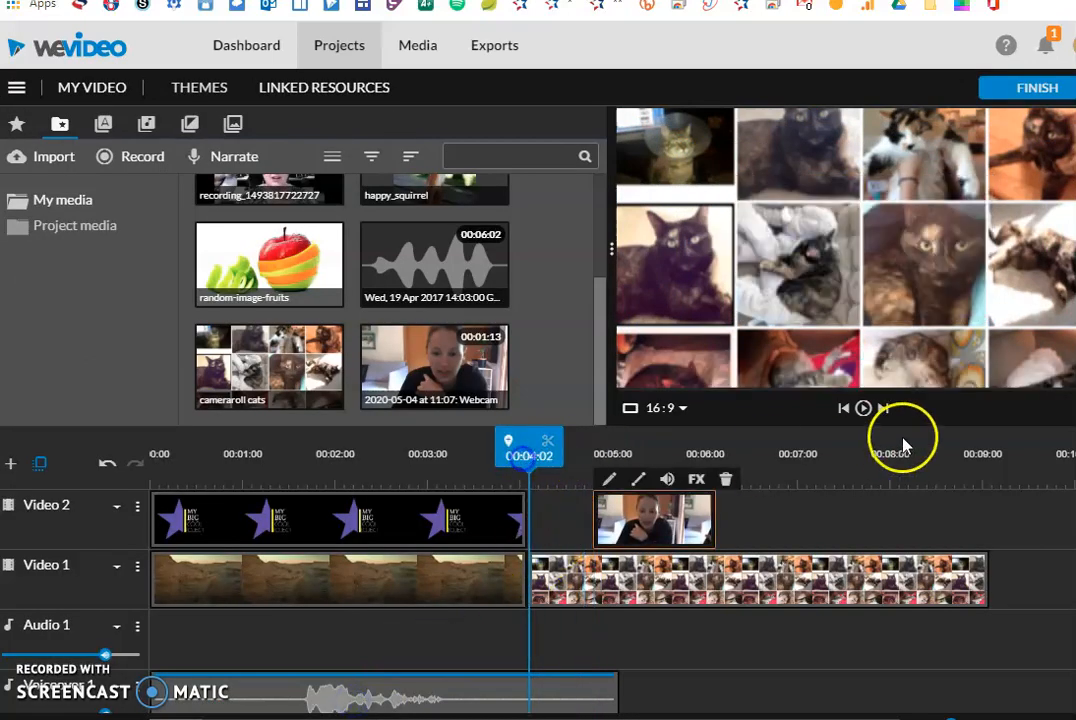
{"action": "left_click", "coordinate": [864, 409]}
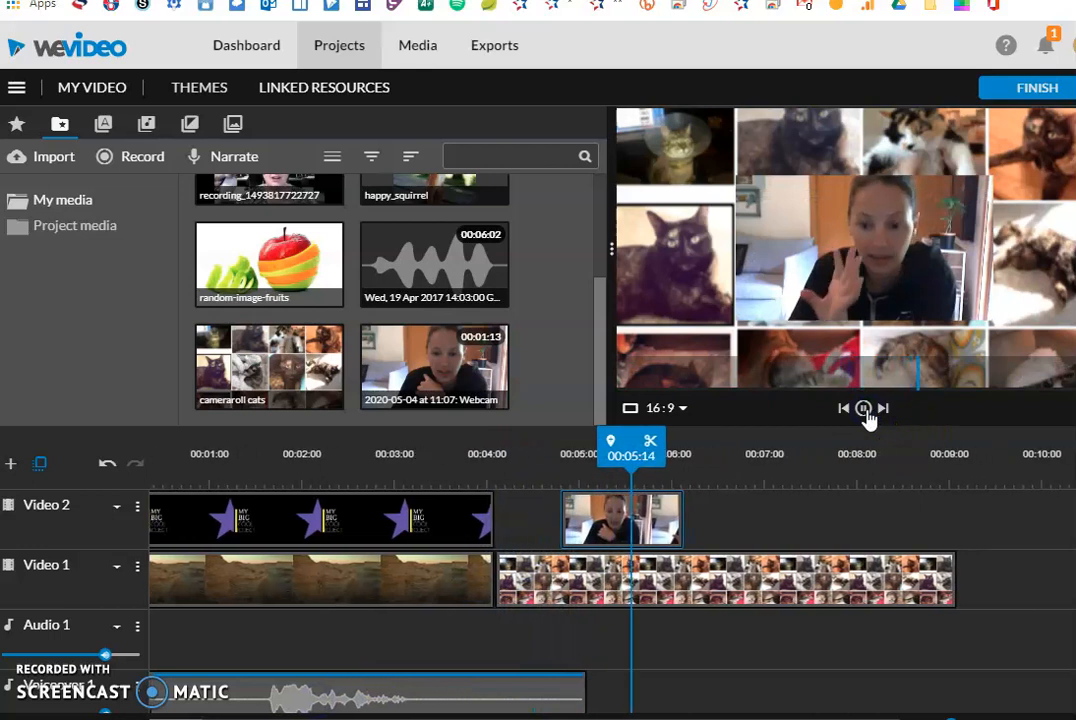
{"action": "left_click", "coordinate": [864, 408]}
Move the webcam clip to Video 1, shorten the cats image to about 1 second, close the gap between them, and preview the result.
{"action": "left_click_drag", "start_coordinate": [569, 507], "coordinate": [940, 578]}
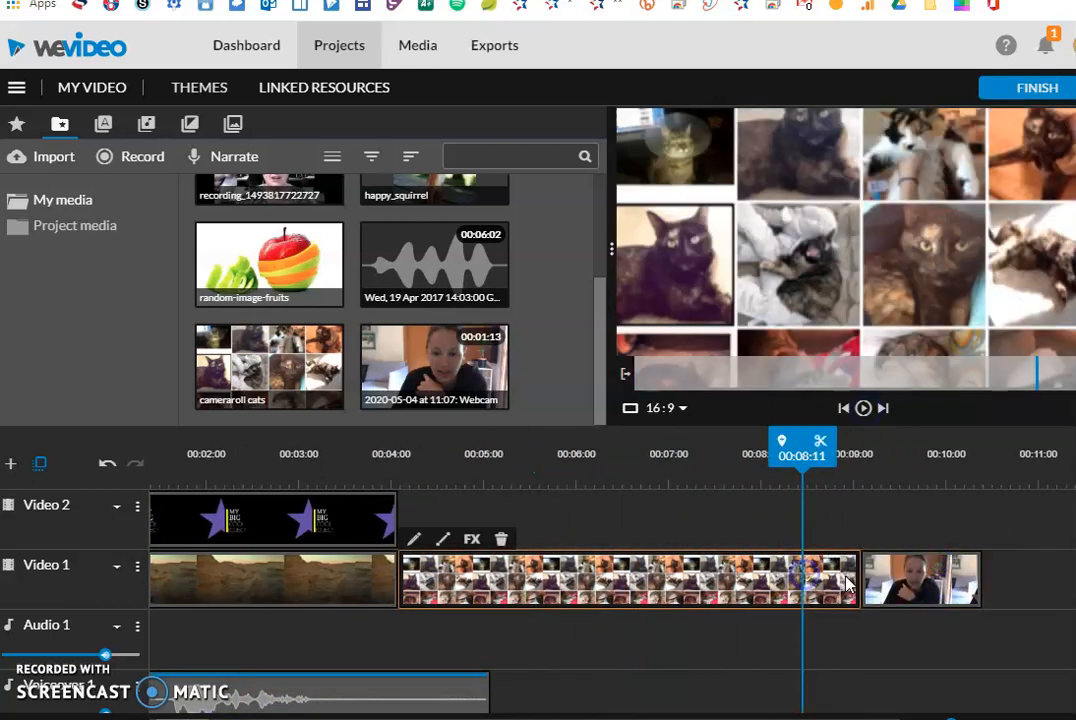
{"action": "left_click_drag", "start_coordinate": [853, 576], "coordinate": [491, 576]}
{"action": "left_click_drag", "start_coordinate": [866, 573], "coordinate": [550, 572]}
{"action": "left_click_drag", "start_coordinate": [877, 576], "coordinate": [587, 589]}
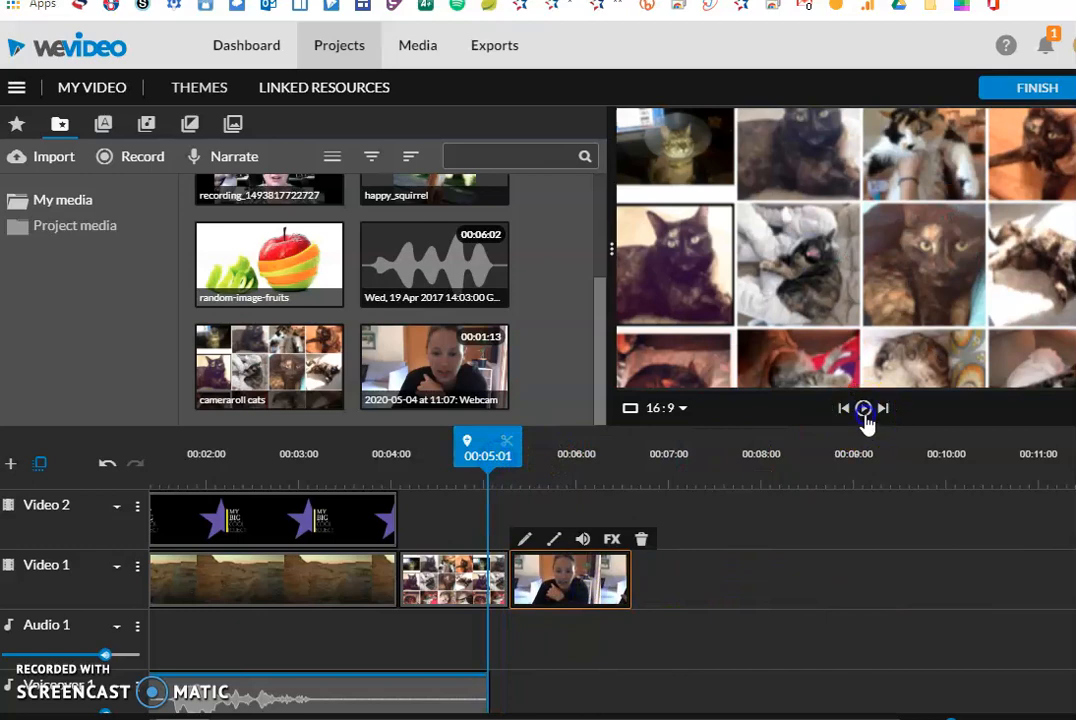
{"action": "left_click", "coordinate": [864, 408]}
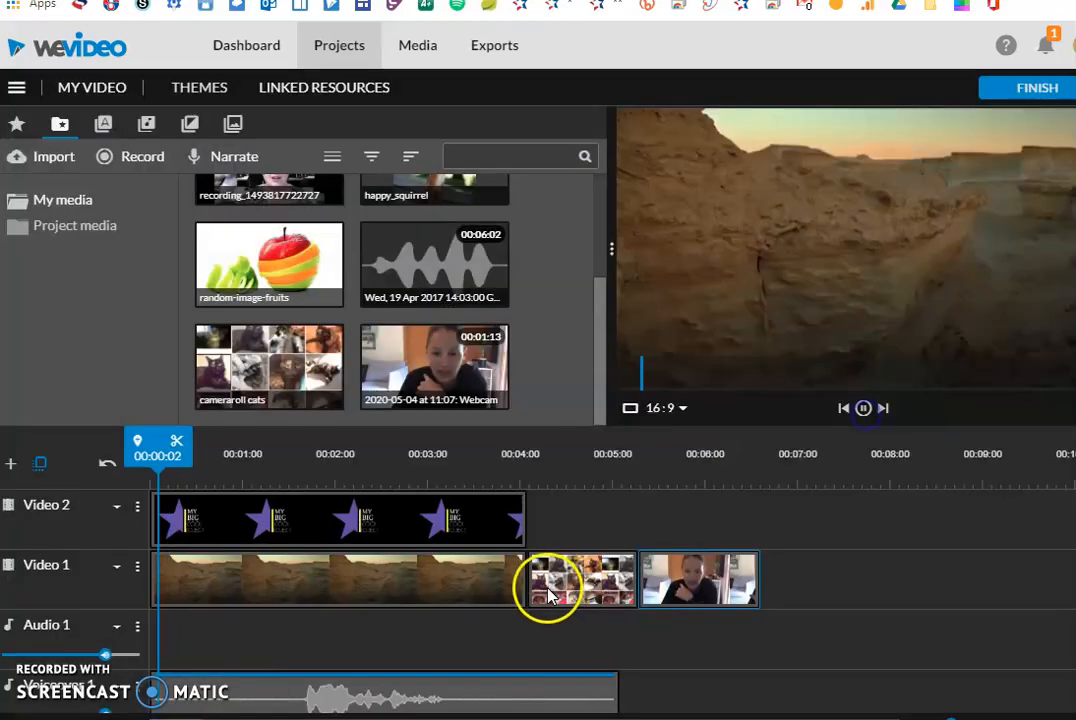
Reduce the scale of the webcam clip on Video 1 slightly further and save the changes.
{"action": "left_click", "coordinate": [651, 538]}
{"action": "mouse_move", "coordinate": [229, 392]}
{"action": "left_mouse_down"}
{"action": "mouse_move", "coordinate": [305, 391]}
{"action": "mouse_move", "coordinate": [208, 392]}
{"action": "left_mouse_up"}
{"action": "left_click", "coordinate": [353, 703]}
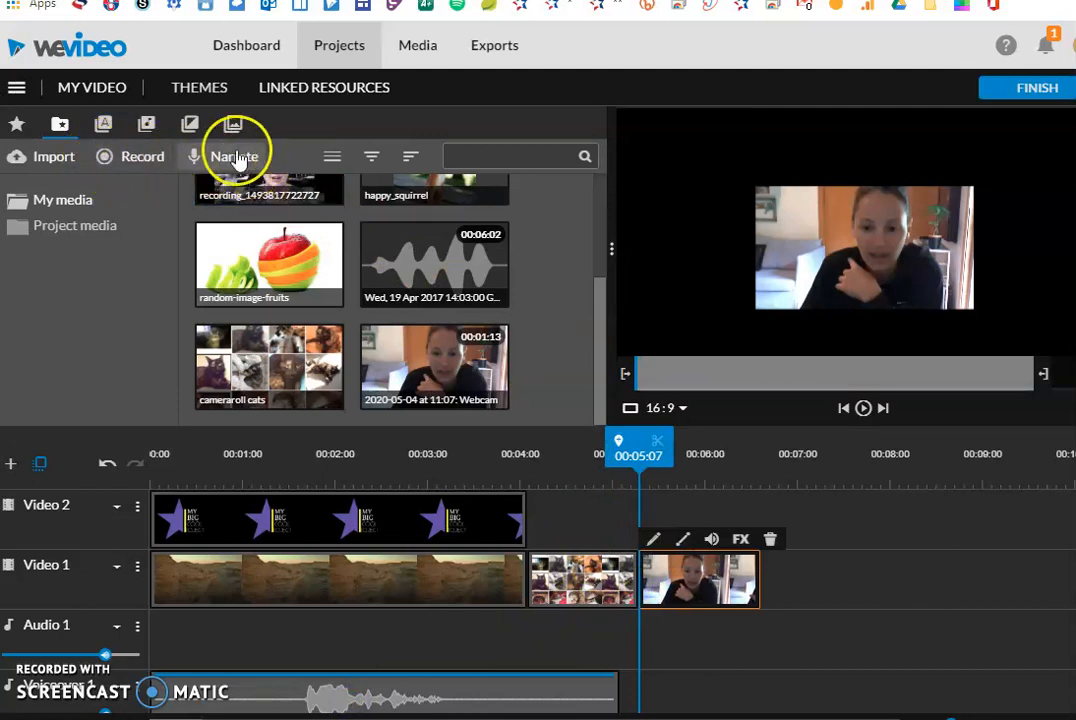
Add the Arrow callout to Video 2 directly after the star title, starting above the cats image.
{"action": "left_click", "coordinate": [112, 127]}
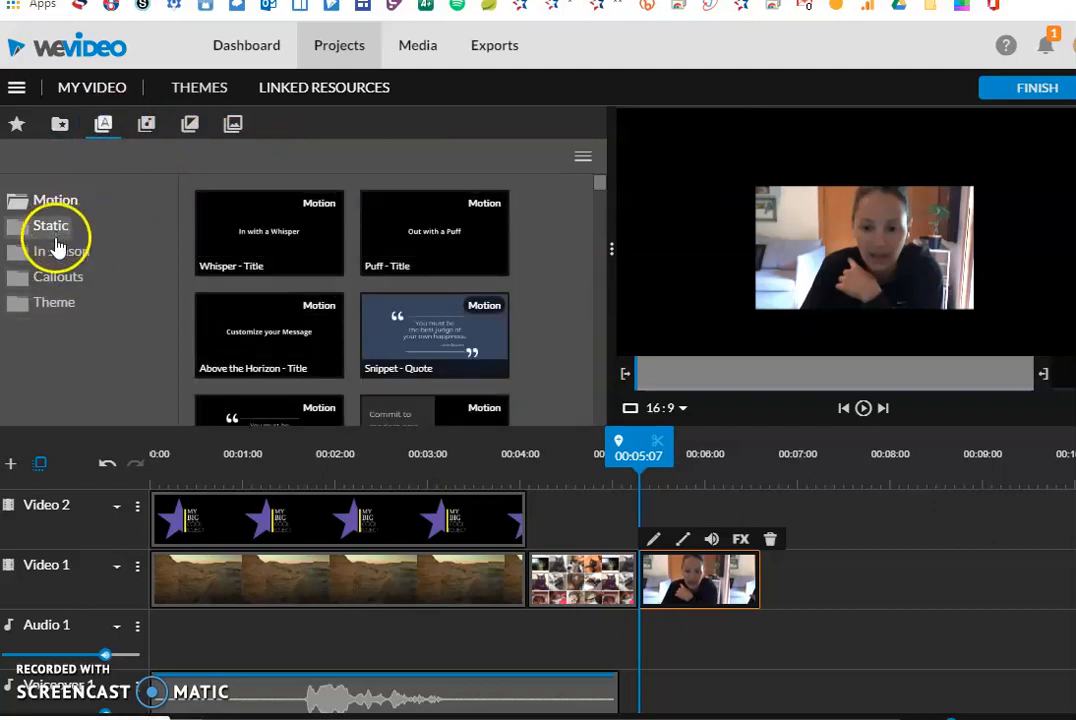
{"action": "left_click", "coordinate": [61, 253]}
{"action": "left_click", "coordinate": [58, 278]}
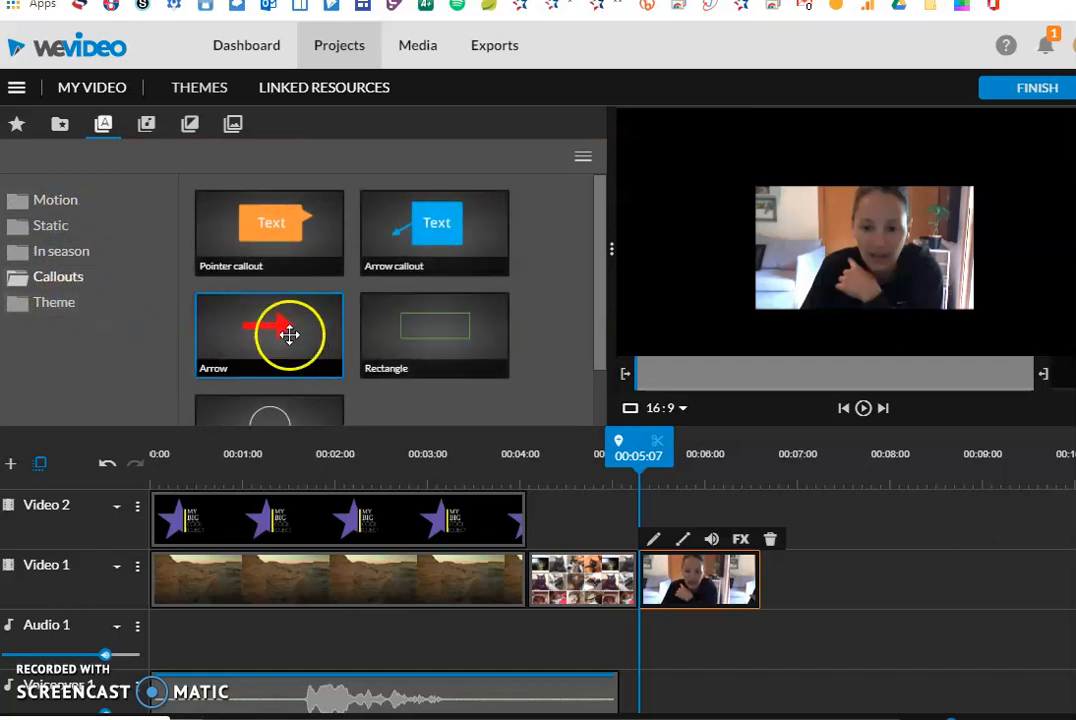
{"action": "scroll", "coordinate": [284, 397], "scroll_direction": "down", "scroll_amount": 1}
{"action": "scroll", "coordinate": [286, 396], "scroll_direction": "up", "scroll_amount": 1}
{"action": "left_click_drag", "start_coordinate": [285, 362], "coordinate": [565, 497]}
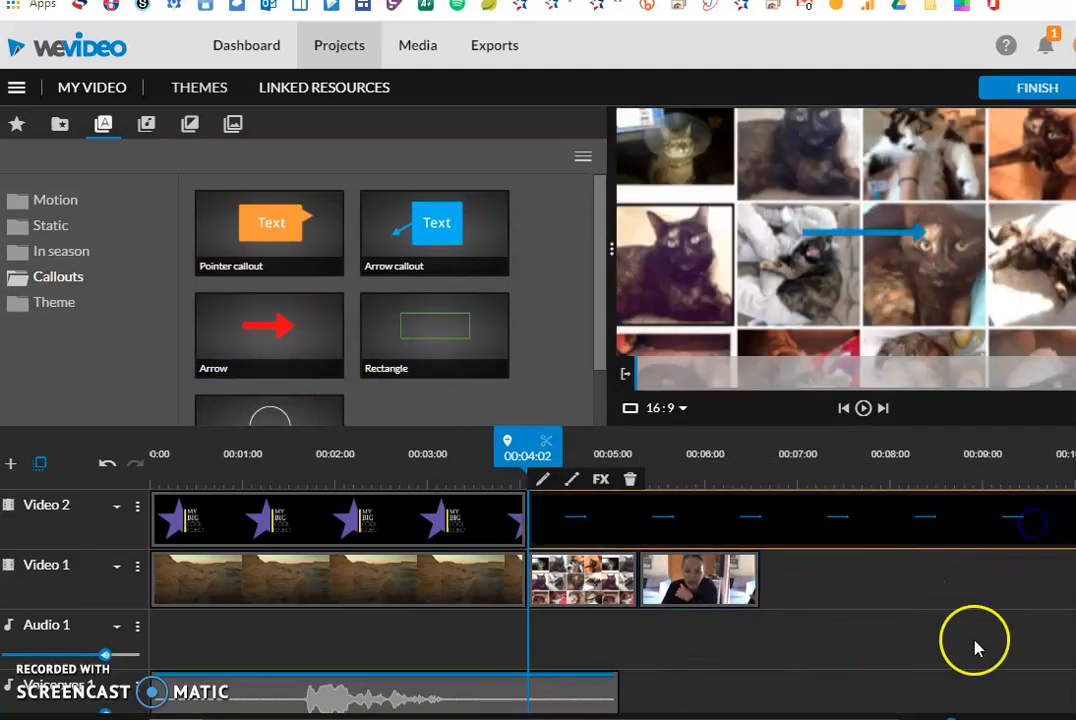
Shorten the arrow callout to the length of the cats image, splitting it at the image's end and deleting the part above the webcam clip.
{"action": "scroll", "coordinate": [400, 655], "scroll_direction": "right", "scroll_amount": 5}
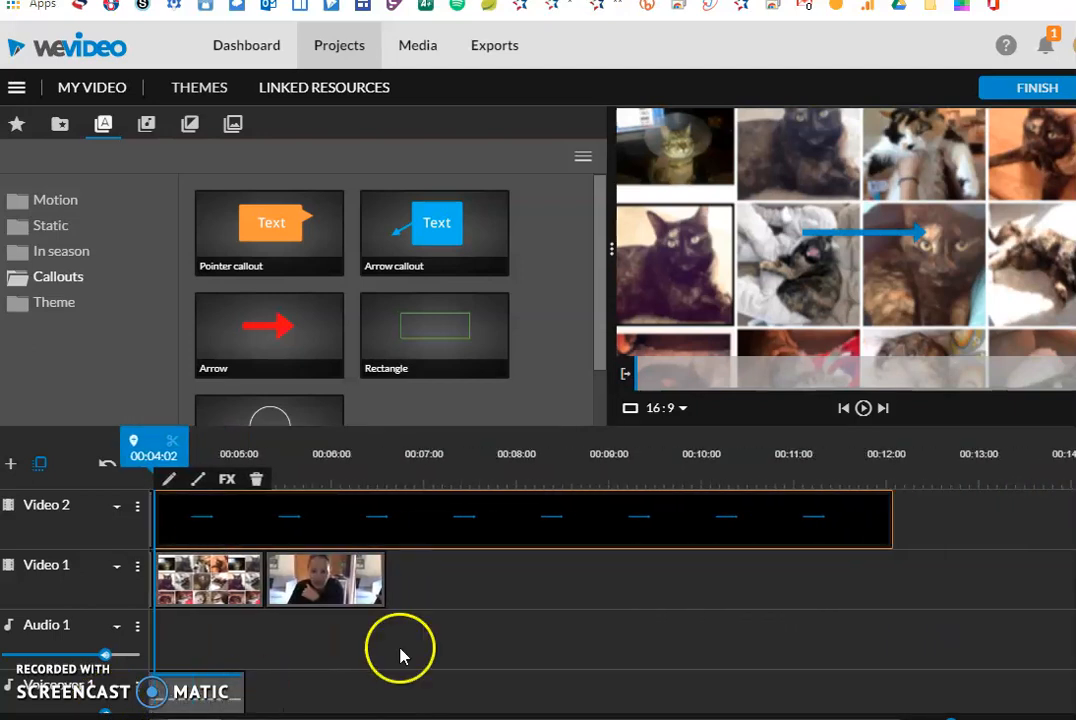
{"action": "left_click_drag", "start_coordinate": [883, 545], "coordinate": [392, 516]}
{"action": "left_click_drag", "start_coordinate": [387, 450], "coordinate": [262, 453]}
{"action": "left_click", "coordinate": [281, 444]}
{"action": "left_click", "coordinate": [300, 528]}
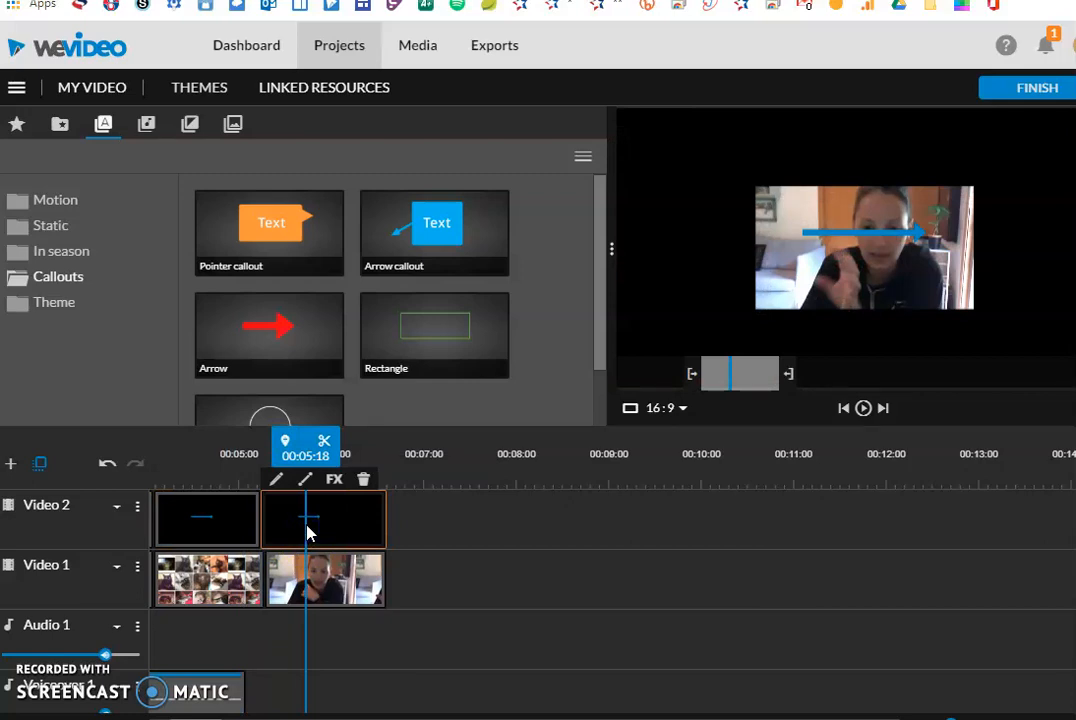
{"action": "key", "text": "Delete"}
Recolour the arrow callout red, position it at x 1053, y 140, aim its tip down at the cat on white bedding, and save.
{"action": "scroll", "coordinate": [247, 706], "scroll_direction": "left", "scroll_amount": 5}
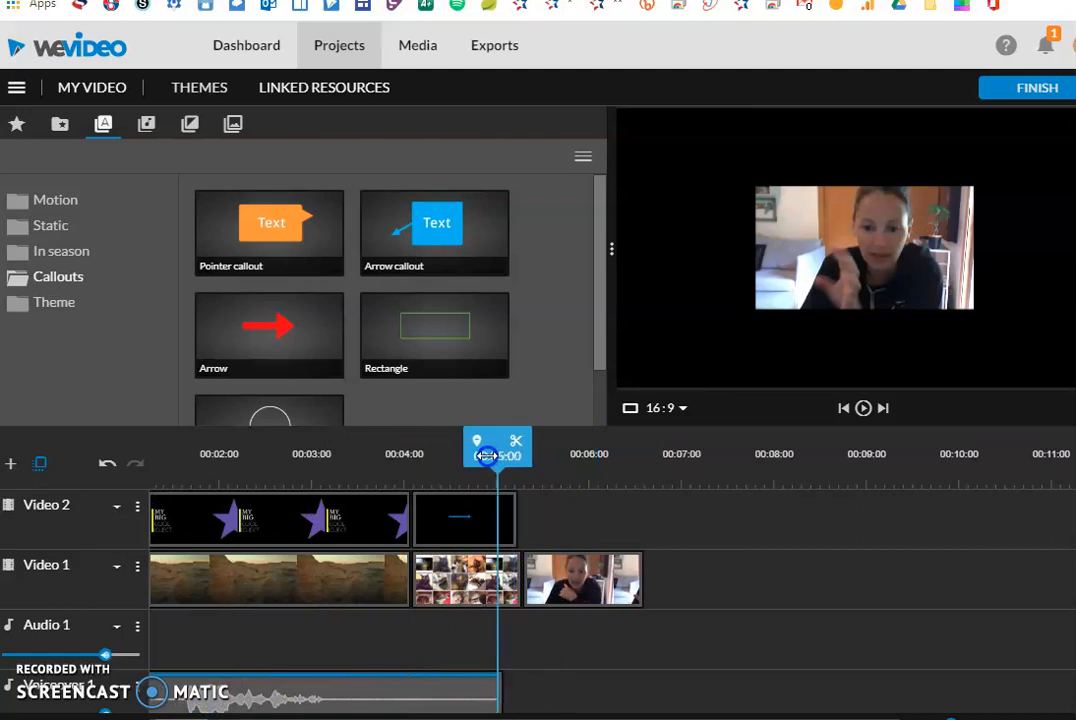
{"action": "double_click", "coordinate": [456, 530]}
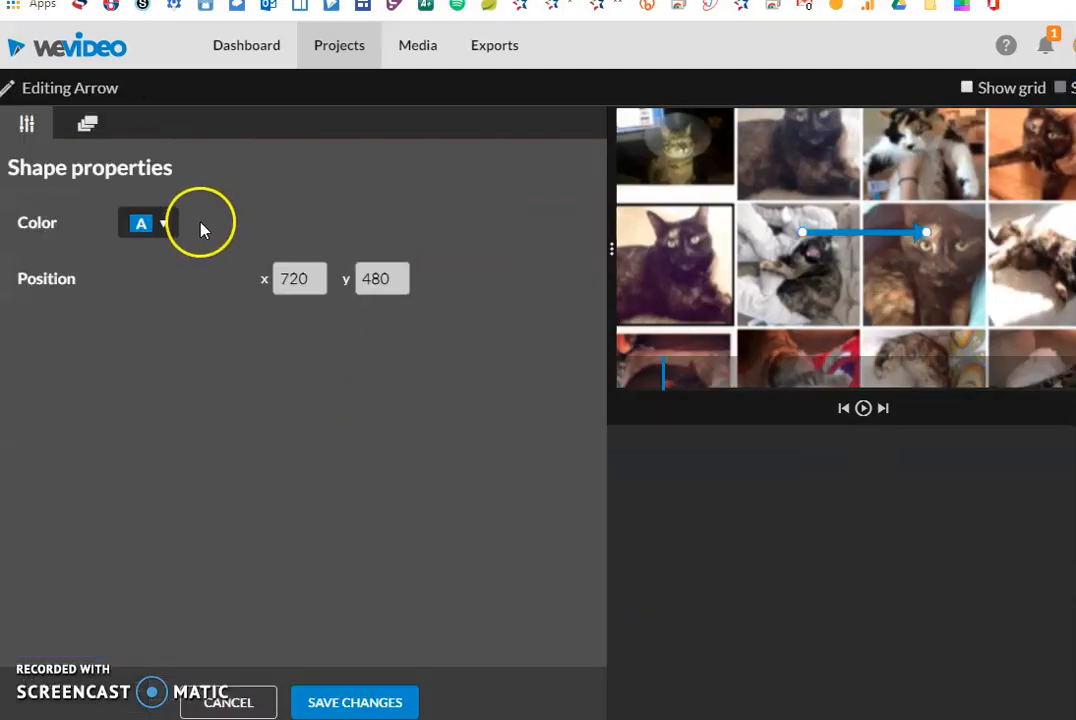
{"action": "left_click", "coordinate": [163, 223]}
{"action": "left_click", "coordinate": [162, 271]}
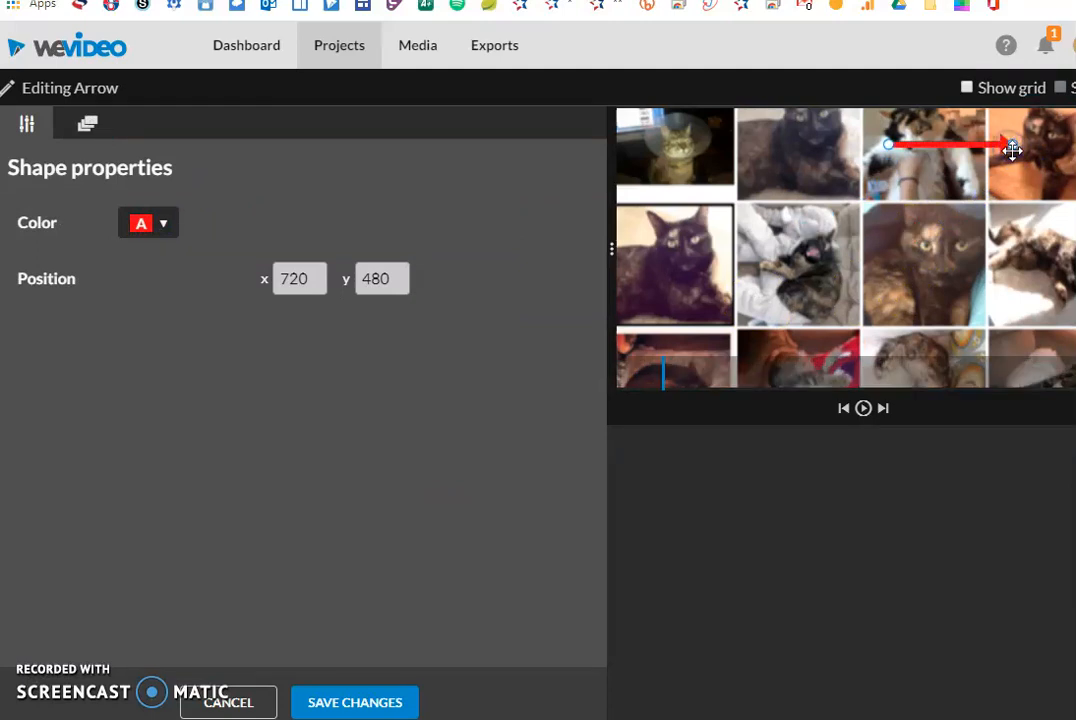
{"action": "left_click_drag", "start_coordinate": [1018, 249], "coordinate": [1018, 249]}
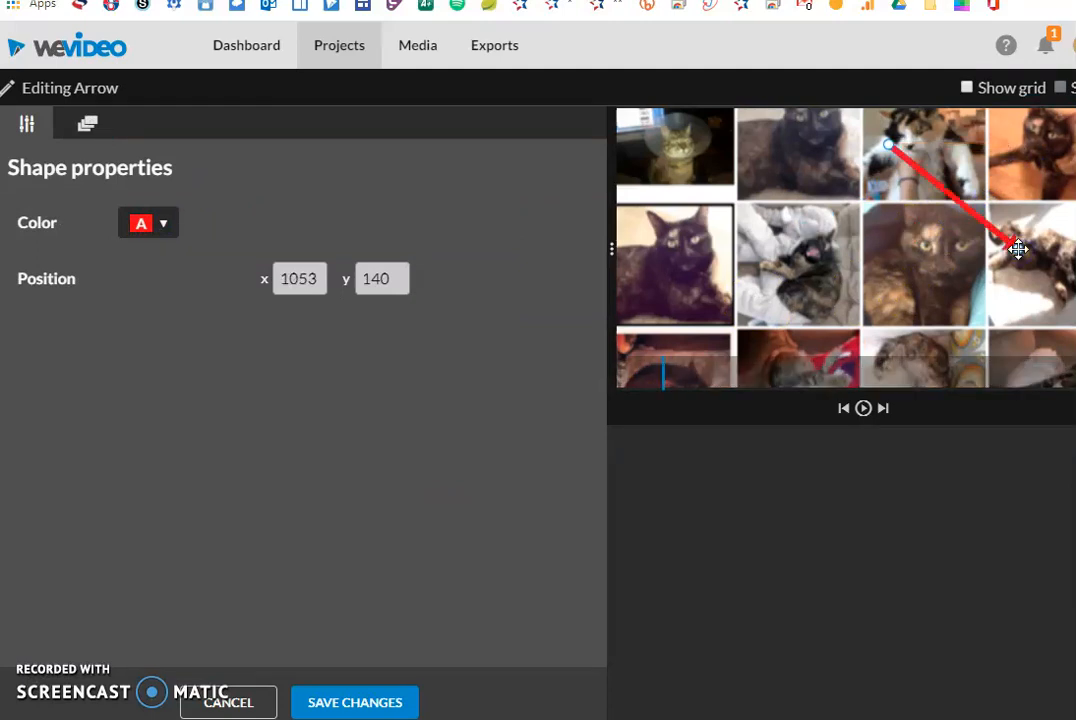
{"action": "left_click", "coordinate": [355, 702]}
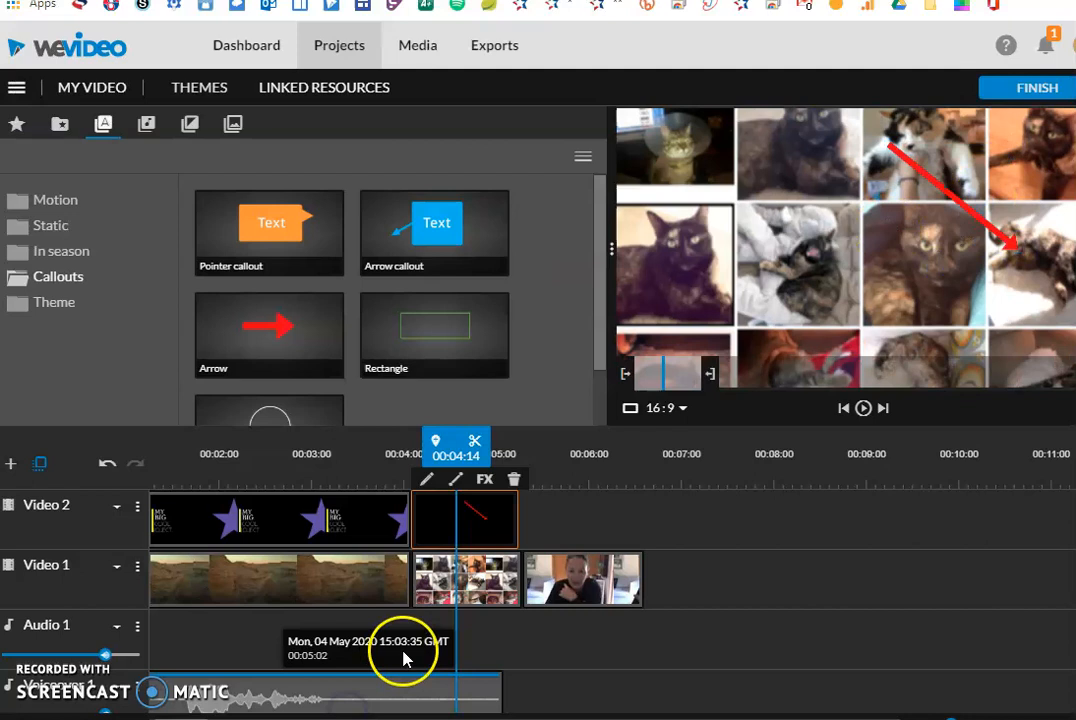
Enable Fade in the arrow callout's animation settings and save the changes.
{"action": "left_click_drag", "start_coordinate": [456, 444], "coordinate": [403, 444]}
{"action": "double_click", "coordinate": [481, 543]}
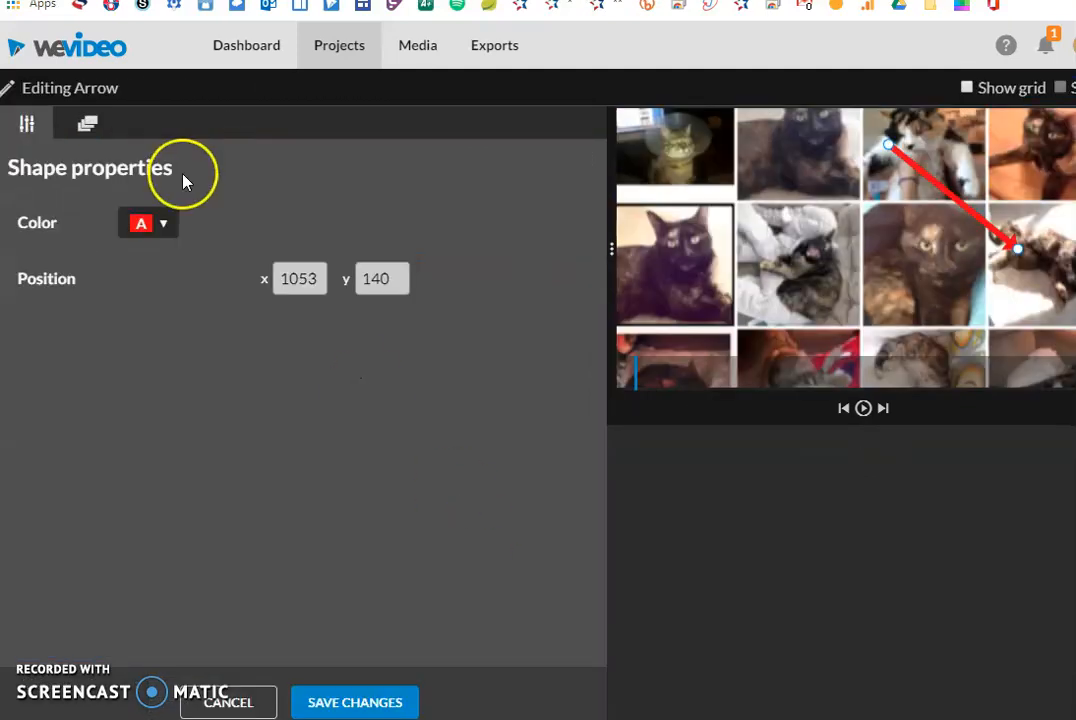
{"action": "left_click", "coordinate": [89, 128]}
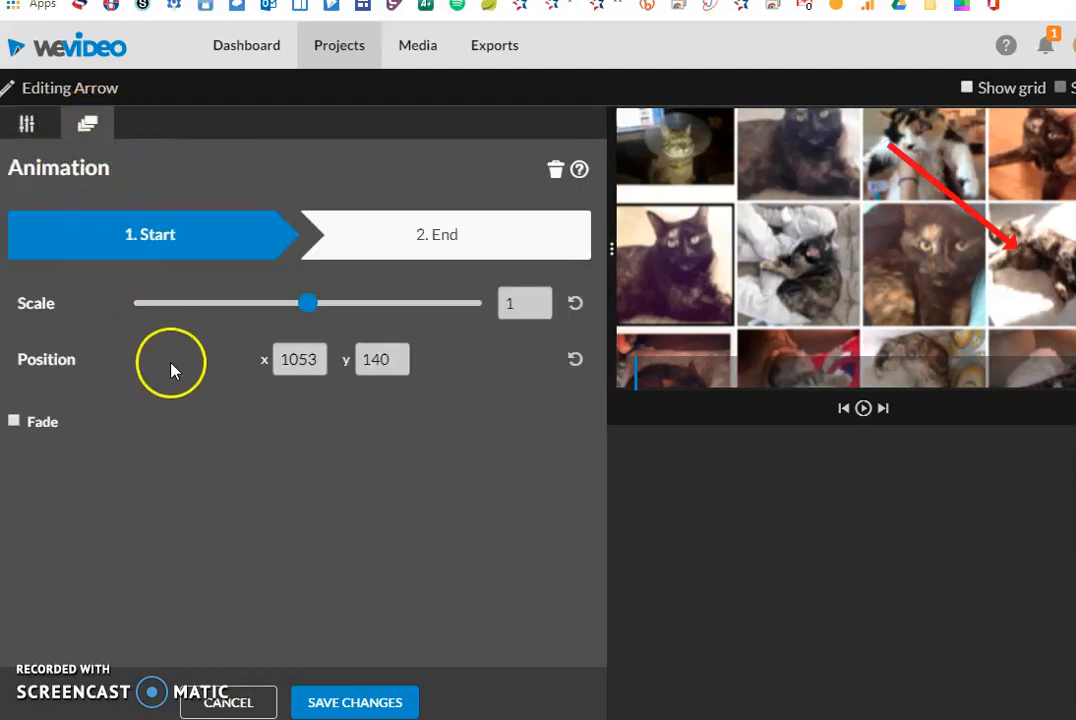
{"action": "left_click", "coordinate": [104, 424]}
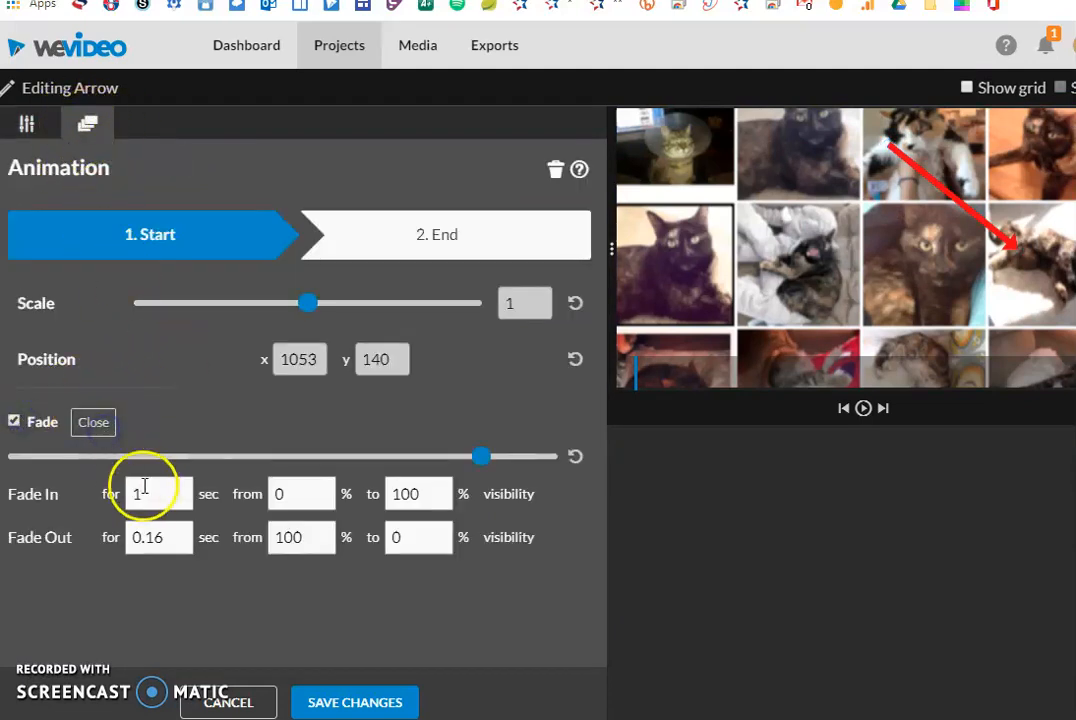
{"action": "left_click", "coordinate": [340, 702]}
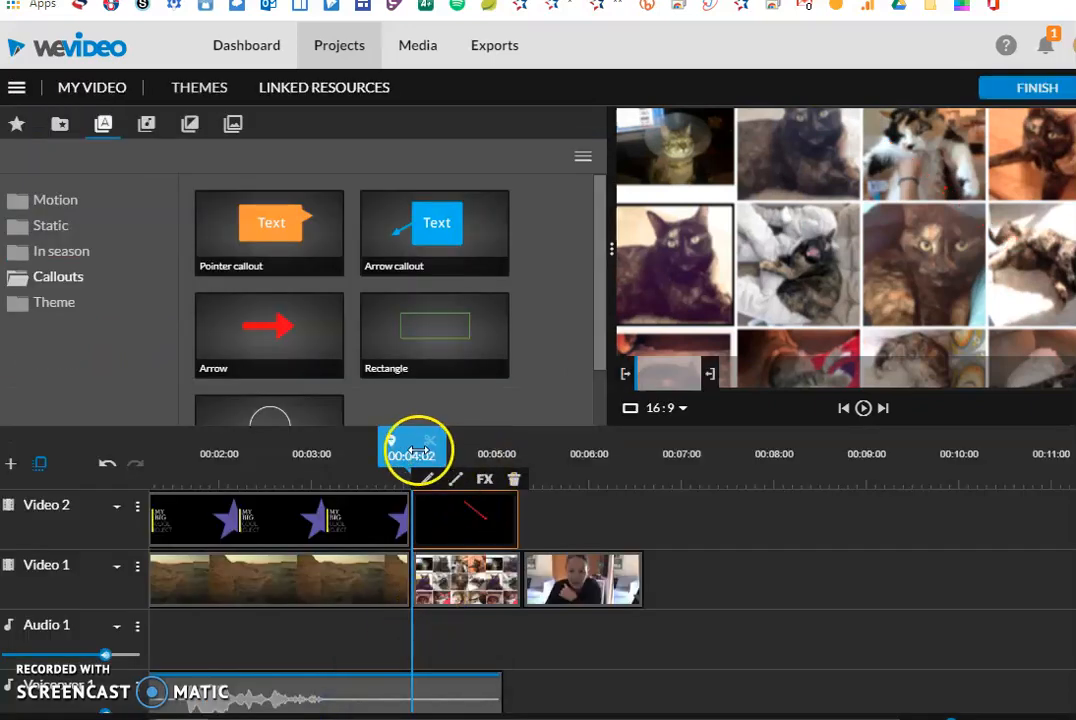
Preview the arrow's fade over the cats image, replay the video from the start, and pause it.
{"action": "left_click_drag", "start_coordinate": [413, 449], "coordinate": [388, 452]}
{"action": "left_click", "coordinate": [812, 427]}
{"action": "left_click", "coordinate": [862, 410]}
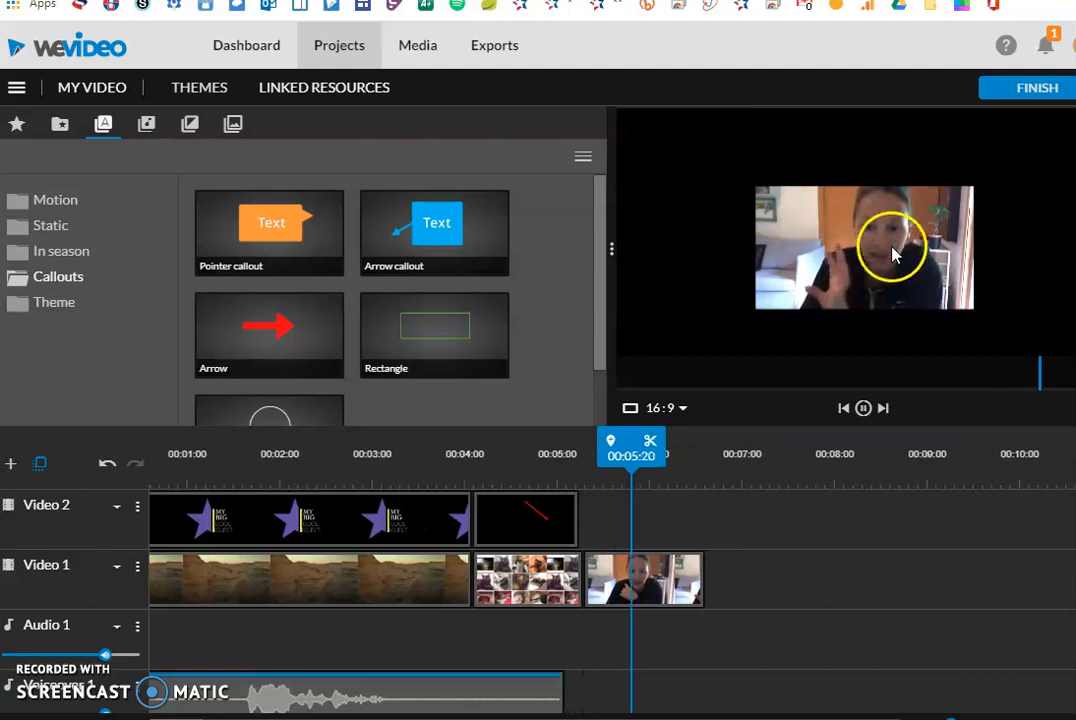
{"action": "left_click", "coordinate": [863, 414]}
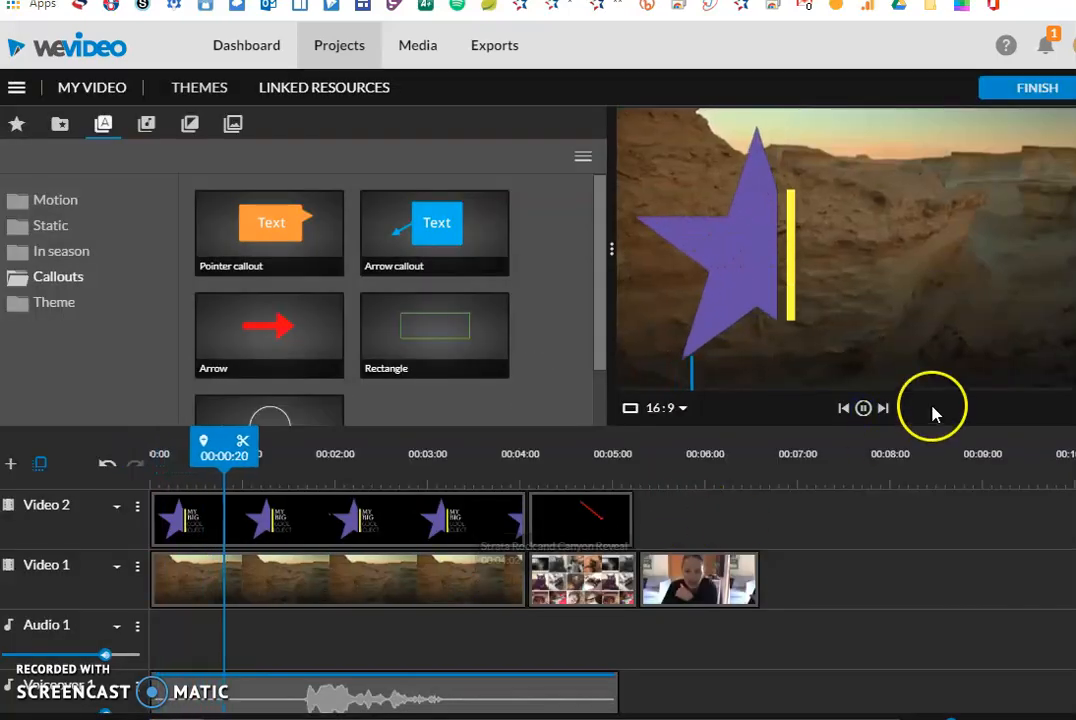
{"action": "left_click", "coordinate": [860, 406]}
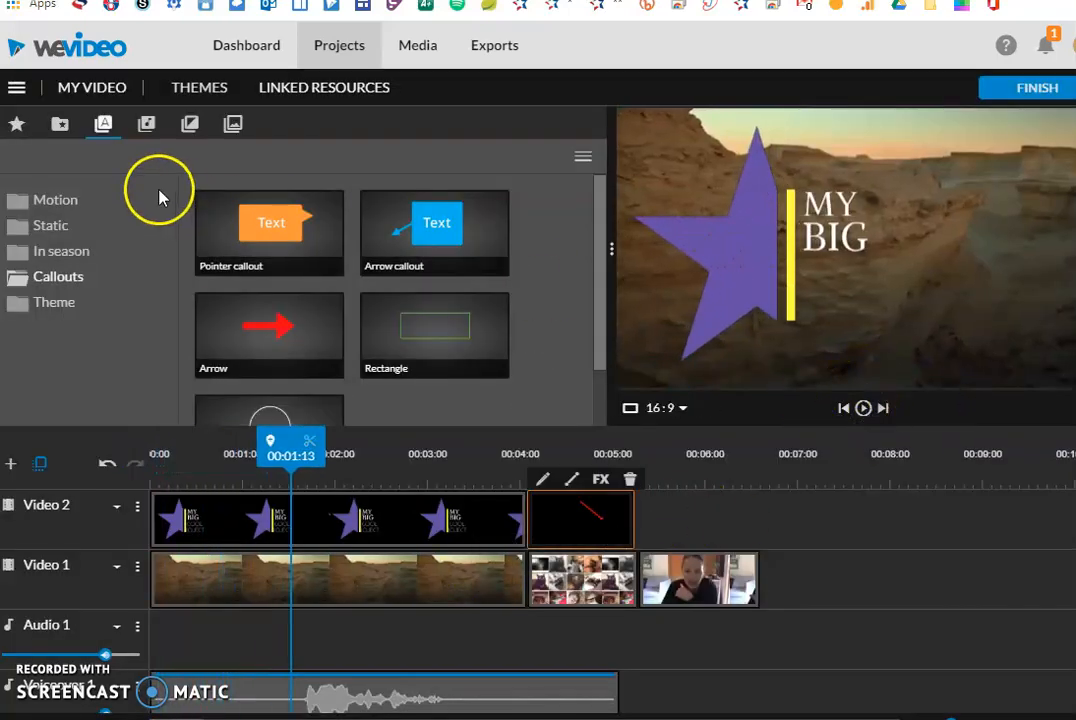
Add the free music track Discovery - Mega Music to Audio 1 near the start of the timeline.
{"action": "left_click", "coordinate": [142, 123]}
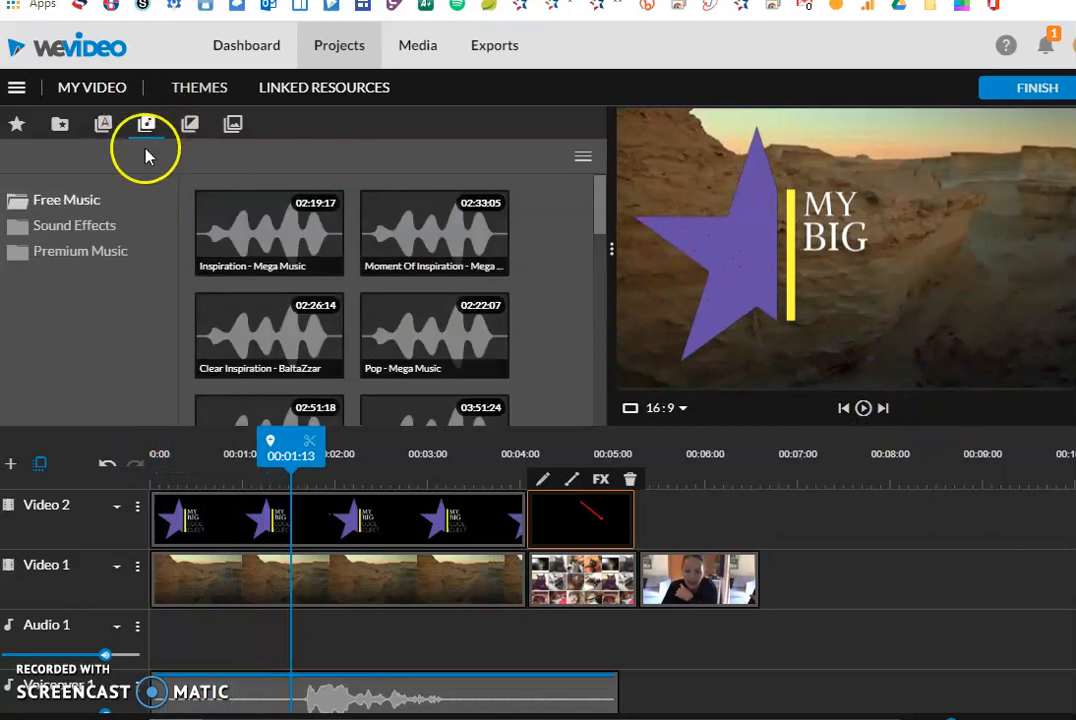
{"action": "left_click", "coordinate": [53, 199]}
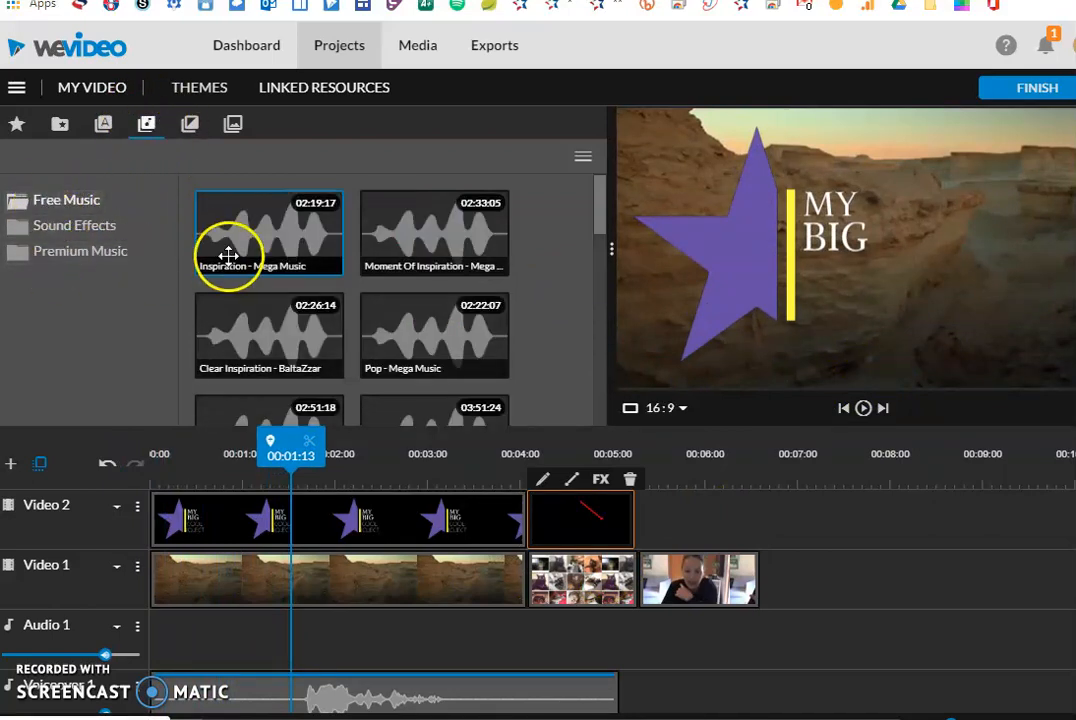
{"action": "scroll", "coordinate": [427, 307], "scroll_direction": "down", "scroll_amount": 5}
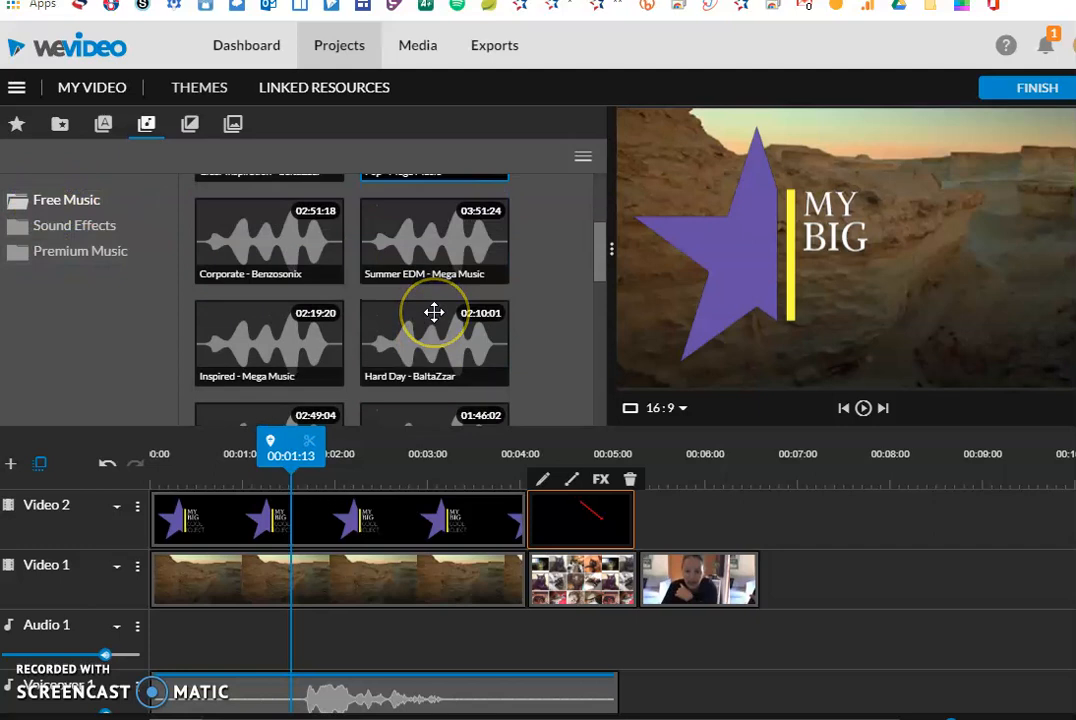
{"action": "left_click_drag", "start_coordinate": [447, 349], "coordinate": [237, 628]}
{"action": "scroll", "coordinate": [125, 588], "scroll_direction": "down", "scroll_amount": 1}
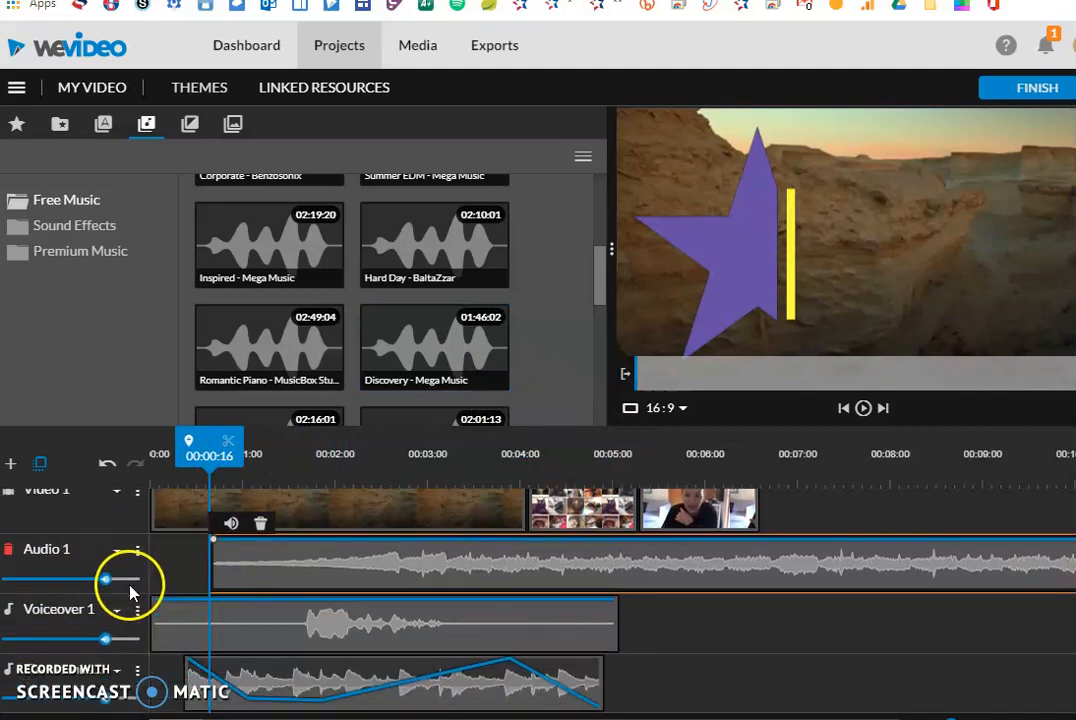
Shift the music clip on Audio 1 to start at 00:00:21 and add a volume point at about 3.5 seconds.
{"action": "left_click_drag", "start_coordinate": [413, 572], "coordinate": [470, 552]}
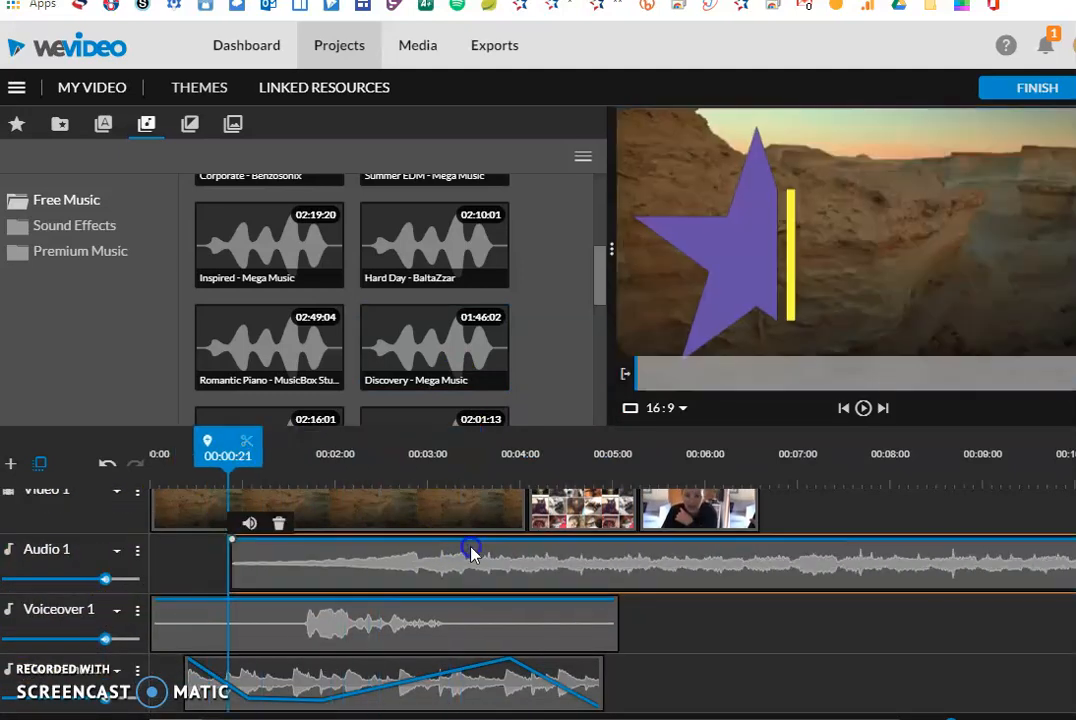
{"action": "left_click", "coordinate": [472, 549]}
{"action": "left_click", "coordinate": [260, 578]}
{"action": "scroll", "coordinate": [80, 570], "scroll_direction": "up", "scroll_amount": 2}
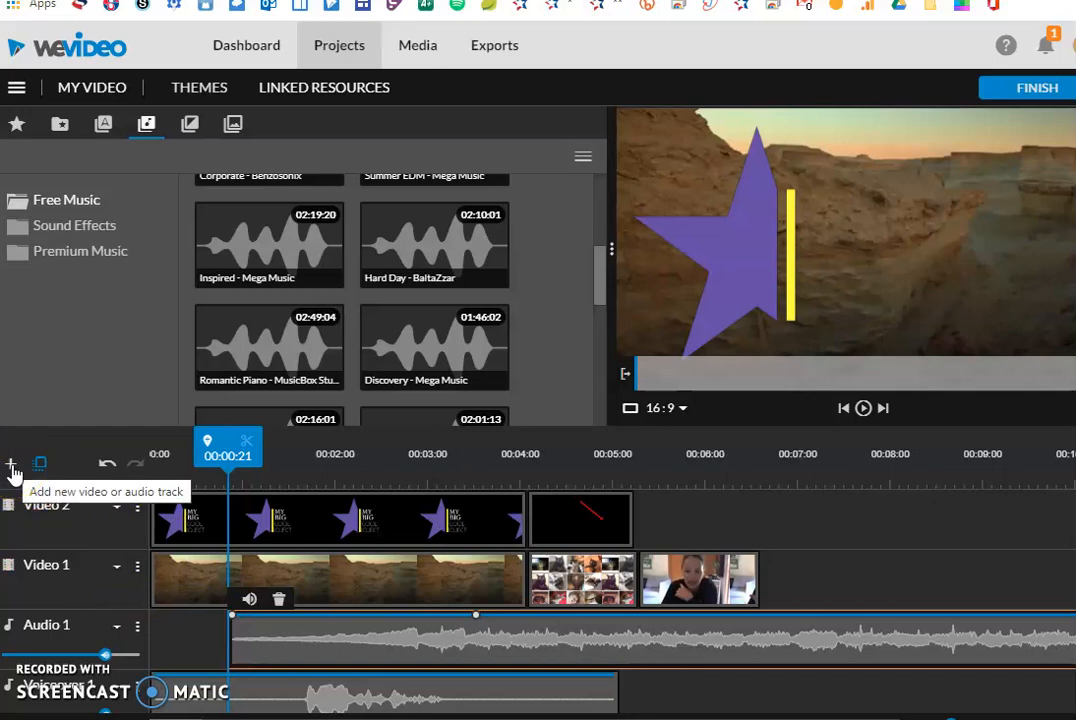
Select the arrow callout and scrub the playhead over its beginning to check the fade-in.
{"action": "left_click", "coordinate": [458, 526]}
{"action": "left_click", "coordinate": [547, 528]}
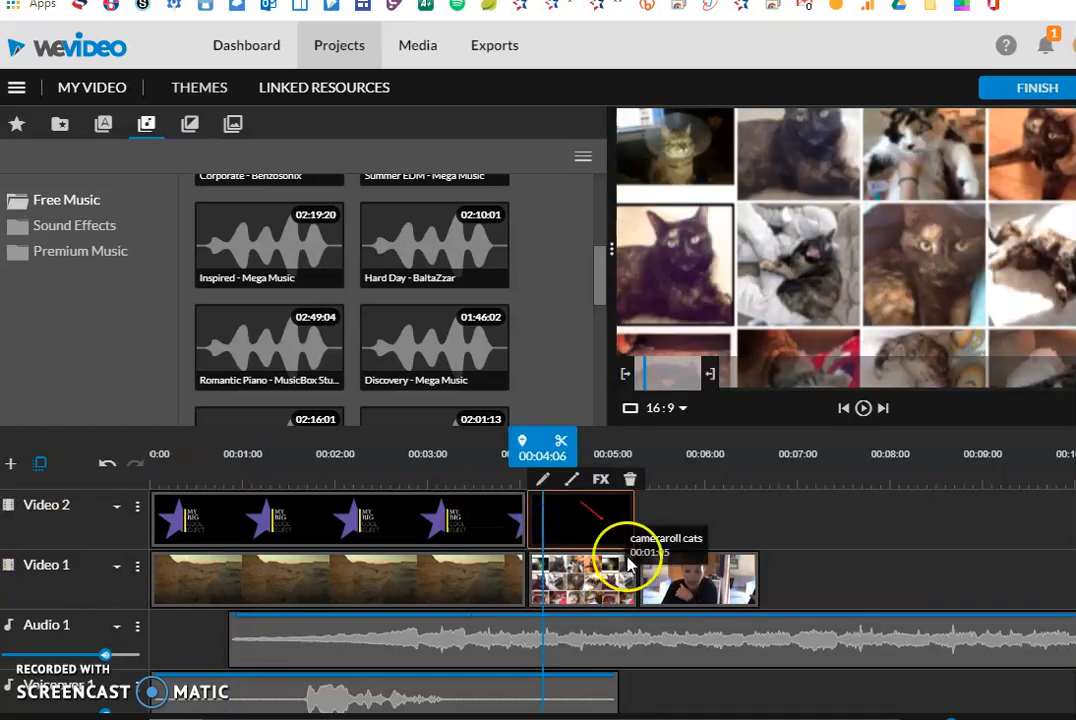
{"action": "left_click_drag", "start_coordinate": [558, 455], "coordinate": [578, 456]}
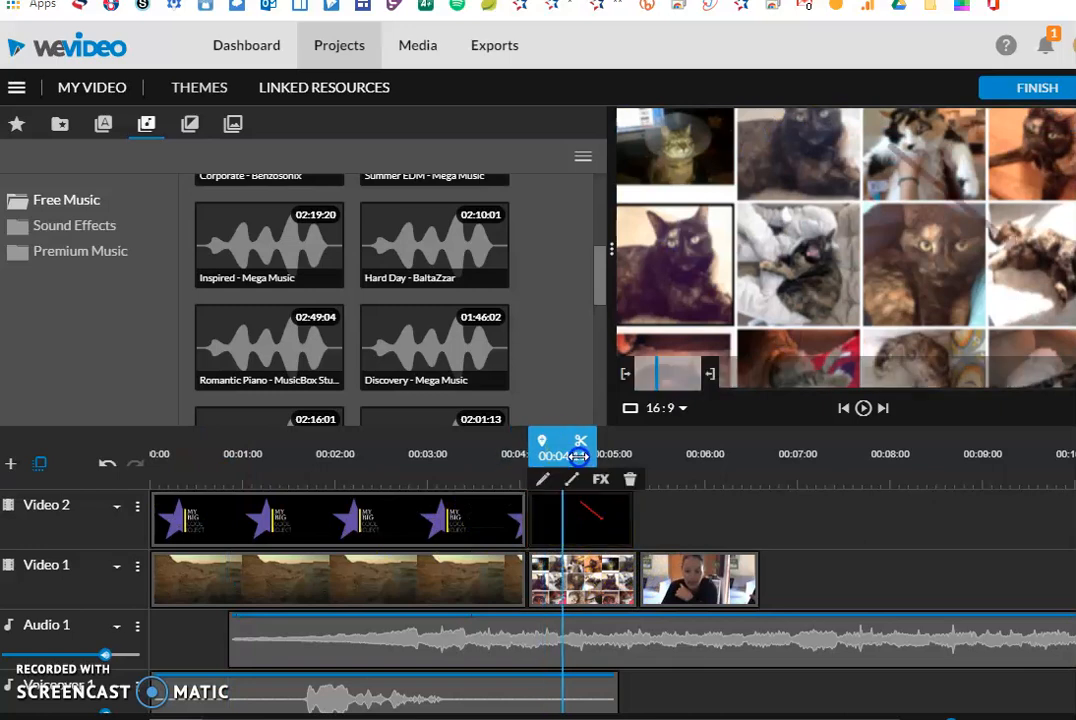
Move the webcam clip later on Video 1, extend the arrow callout and cats image to about 6 seconds, and scrub to check them.
{"action": "left_click_drag", "start_coordinate": [677, 557], "coordinate": [773, 558]}
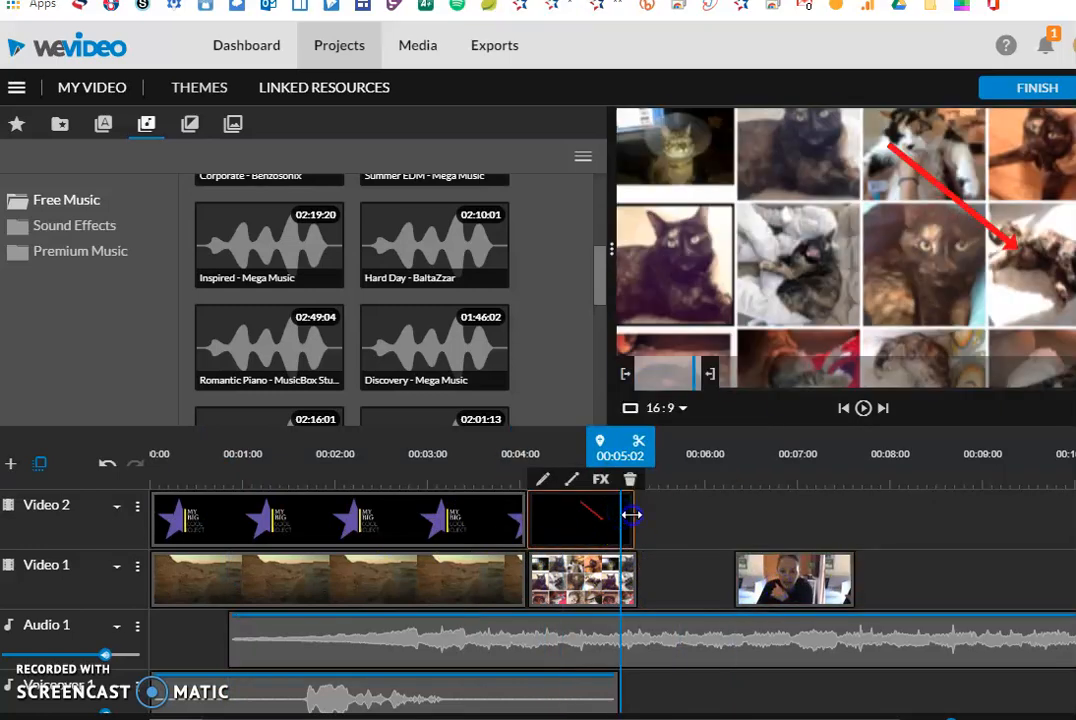
{"action": "left_click_drag", "start_coordinate": [632, 514], "coordinate": [701, 514]}
{"action": "left_click_drag", "start_coordinate": [636, 572], "coordinate": [697, 575]}
{"action": "left_click_drag", "start_coordinate": [694, 480], "coordinate": [601, 453]}
{"action": "left_click", "coordinate": [655, 523]}
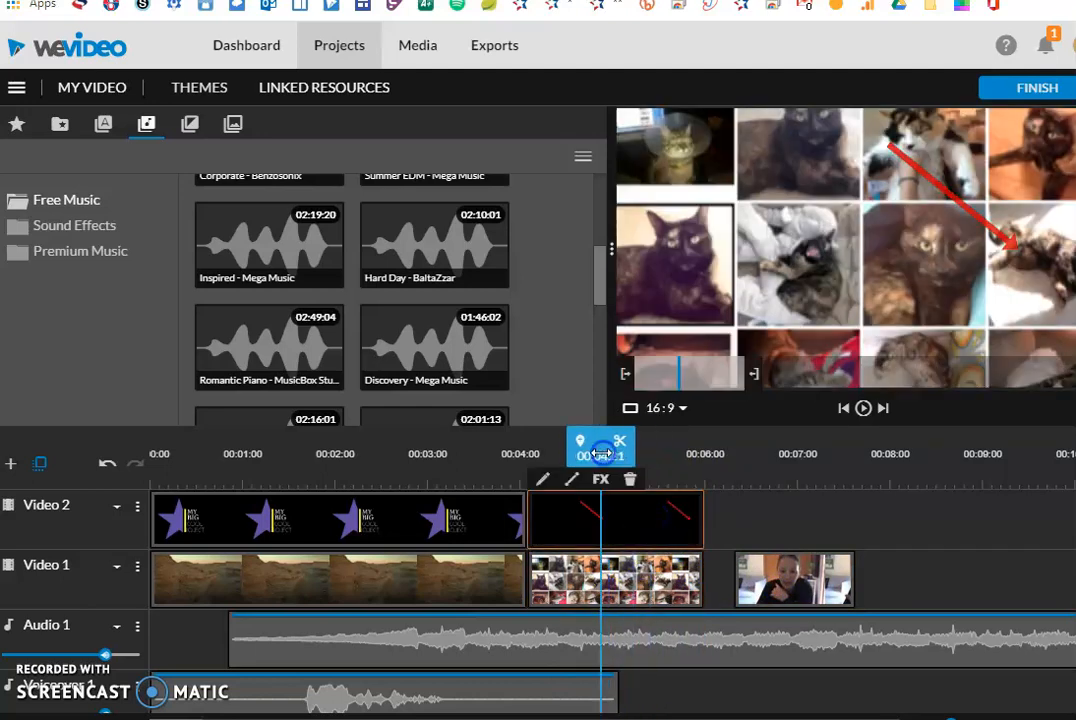
Look over the clips on the timeline's video, audio and voiceover tracks.
{"action": "left_click", "coordinate": [612, 522]}
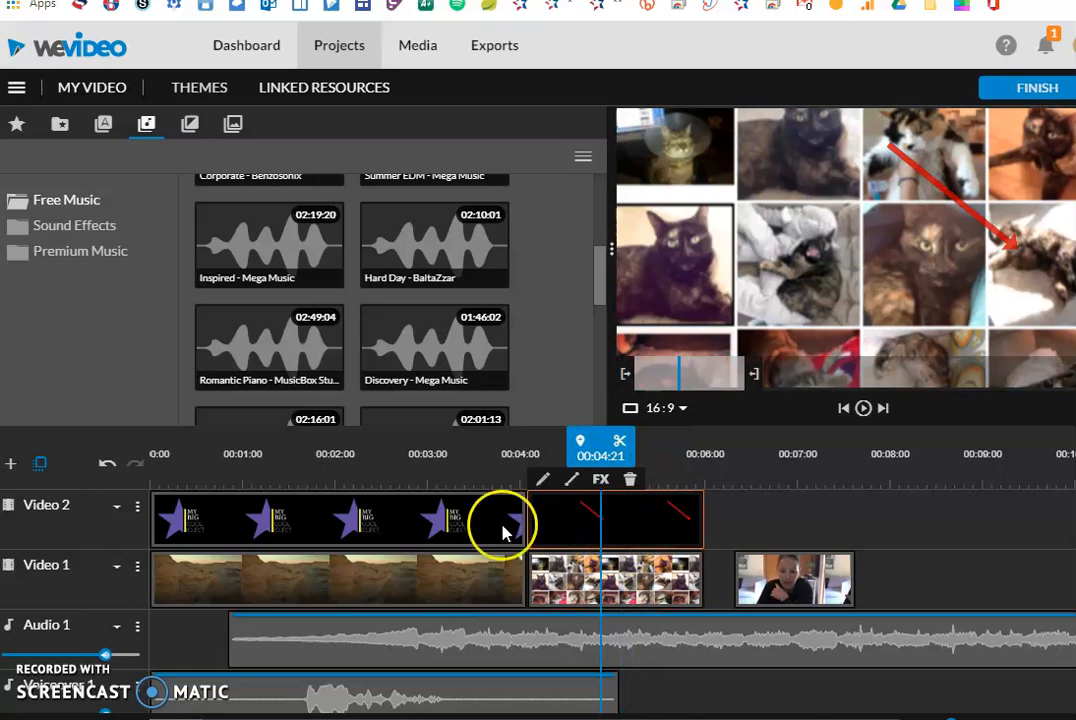
{"action": "scroll", "coordinate": [276, 570], "scroll_direction": "down", "scroll_amount": 2}
{"action": "scroll", "coordinate": [290, 567], "scroll_direction": "up", "scroll_amount": 2}
{"action": "scroll", "coordinate": [295, 562], "scroll_direction": "down", "scroll_amount": 2}
{"action": "scroll", "coordinate": [60, 569], "scroll_direction": "up", "scroll_amount": 2}
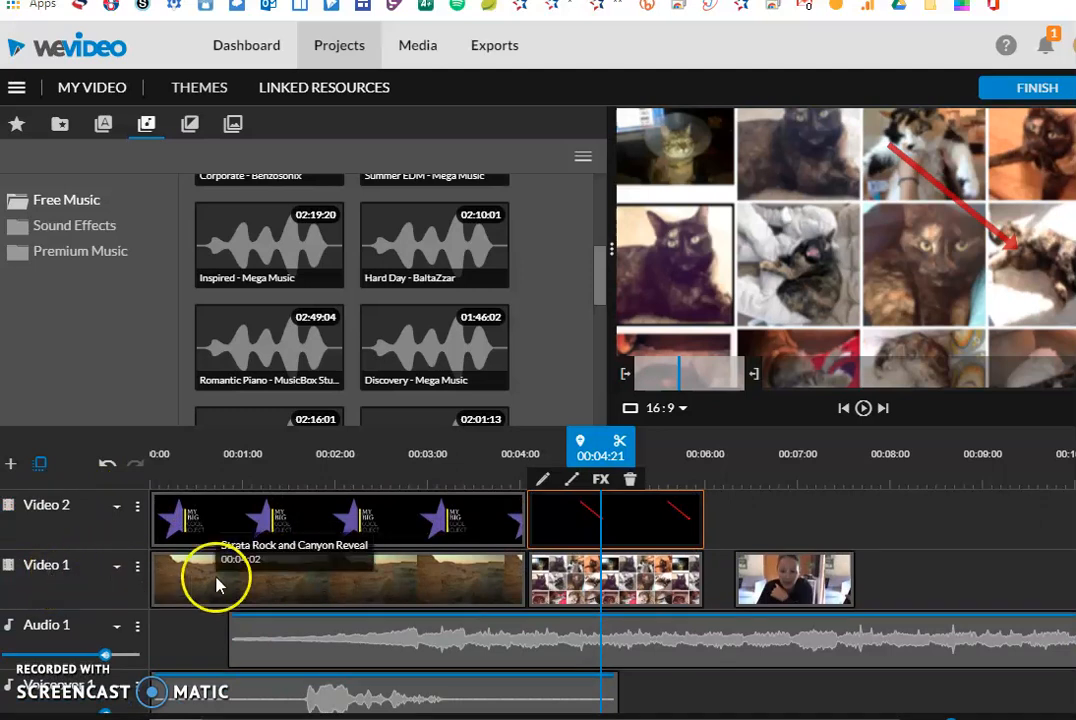
{"action": "scroll", "coordinate": [115, 619], "scroll_direction": "down", "scroll_amount": 3}
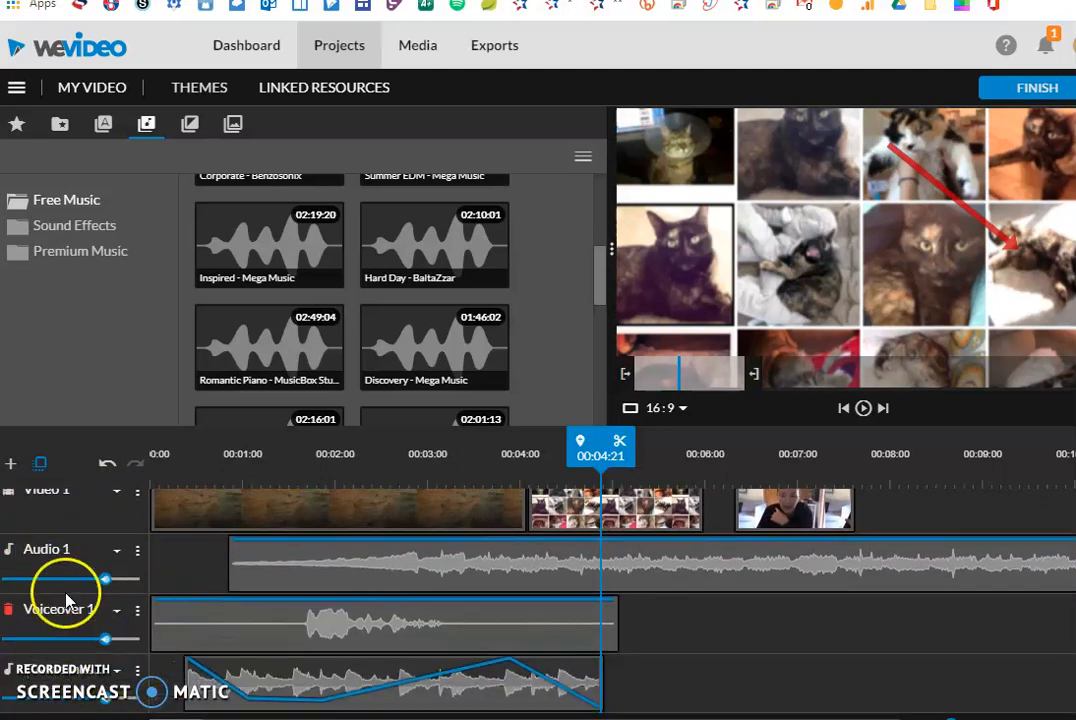
{"action": "scroll", "coordinate": [40, 515], "scroll_direction": "up", "scroll_amount": 2}
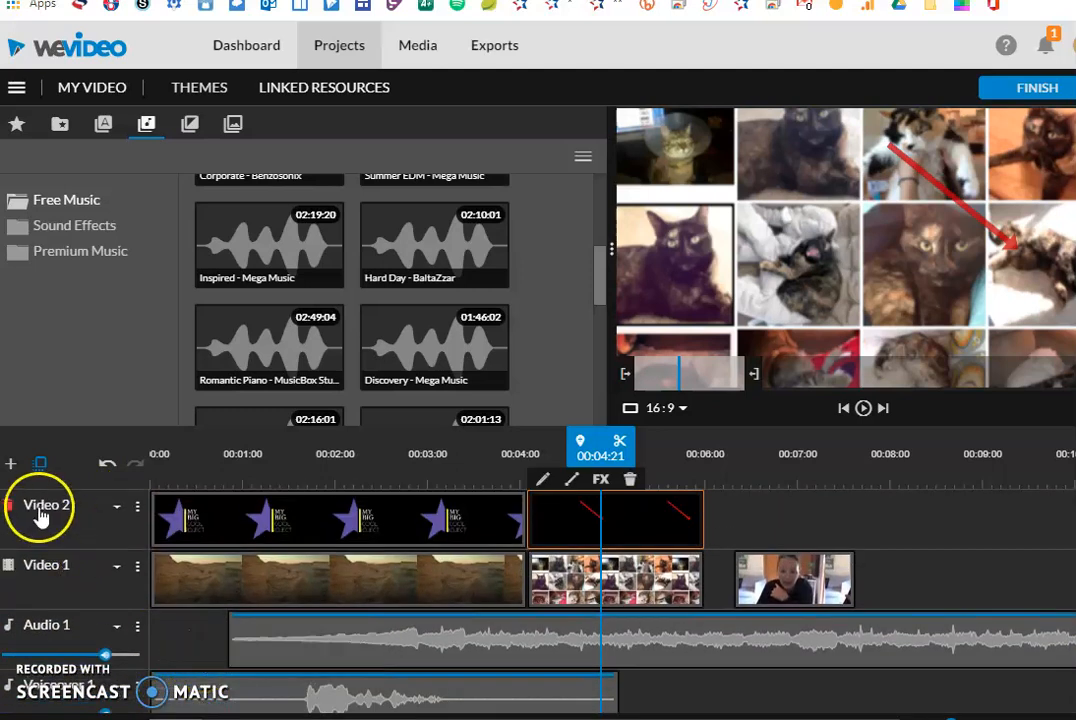
Add a third video track and place the Oval callout on it above the arrow, starting at about 4.5 seconds.
{"action": "left_click", "coordinate": [11, 464]}
{"action": "left_click", "coordinate": [688, 526]}
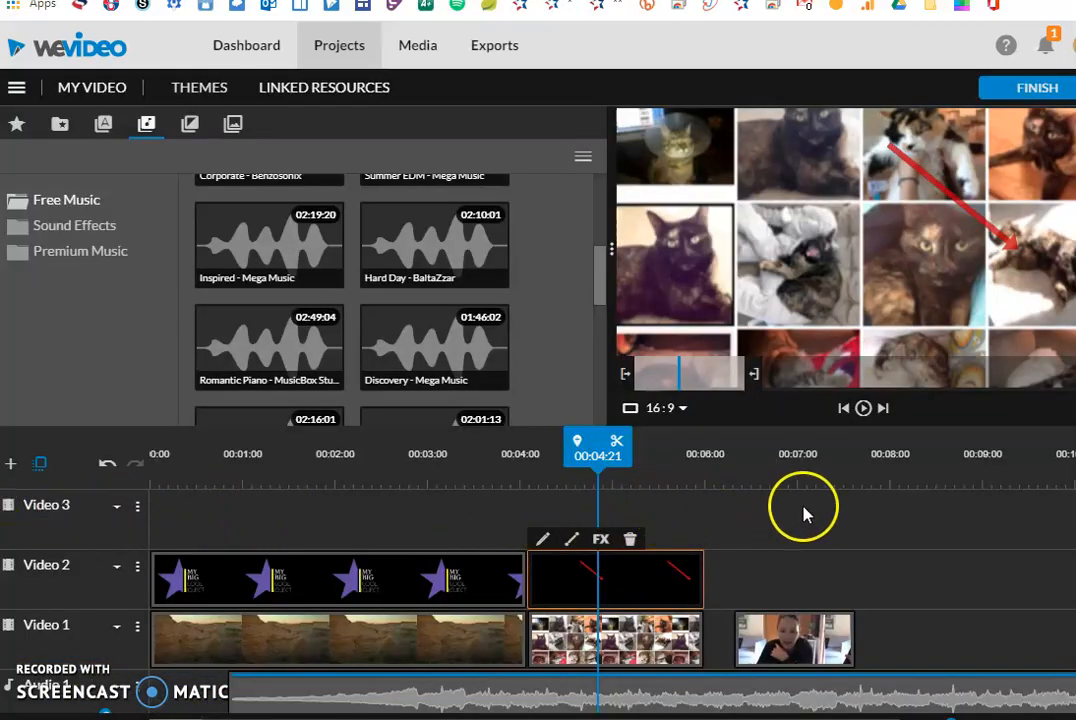
{"action": "left_click", "coordinate": [102, 128]}
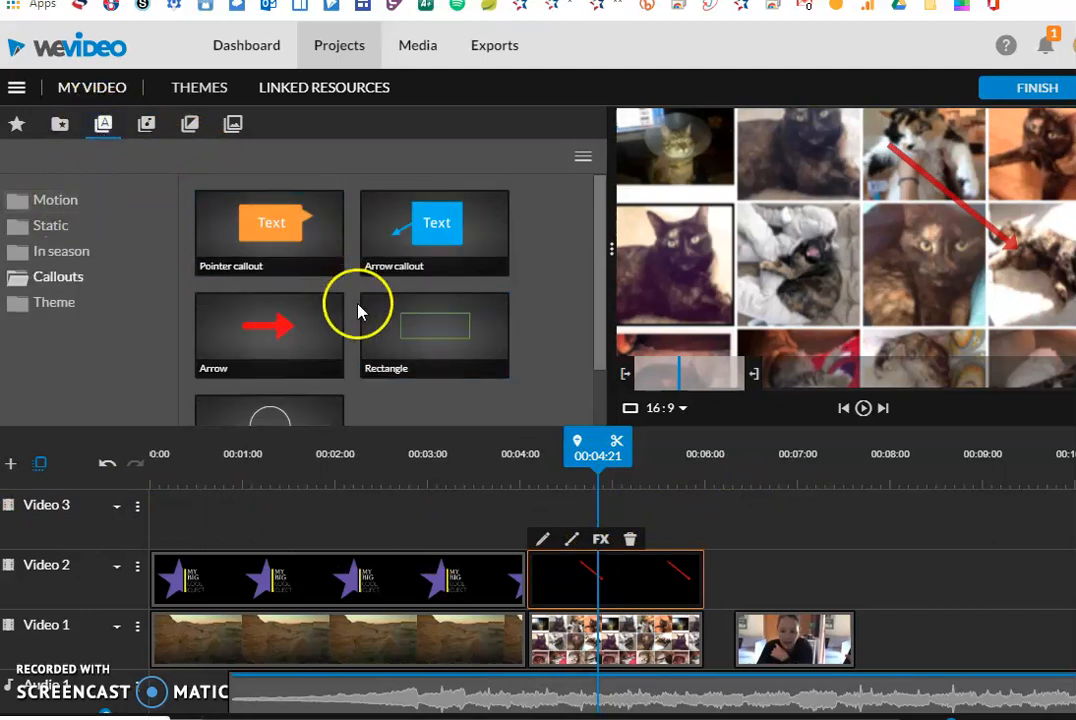
{"action": "scroll", "coordinate": [330, 352], "scroll_direction": "down", "scroll_amount": 1}
{"action": "left_click_drag", "start_coordinate": [292, 350], "coordinate": [620, 512]}
Split the oval callout at about 5.5 seconds, delete the second part, and extend the first to about 5.7 seconds.
{"action": "left_click_drag", "start_coordinate": [560, 455], "coordinate": [665, 460]}
{"action": "left_click", "coordinate": [676, 441]}
{"action": "left_click", "coordinate": [725, 533]}
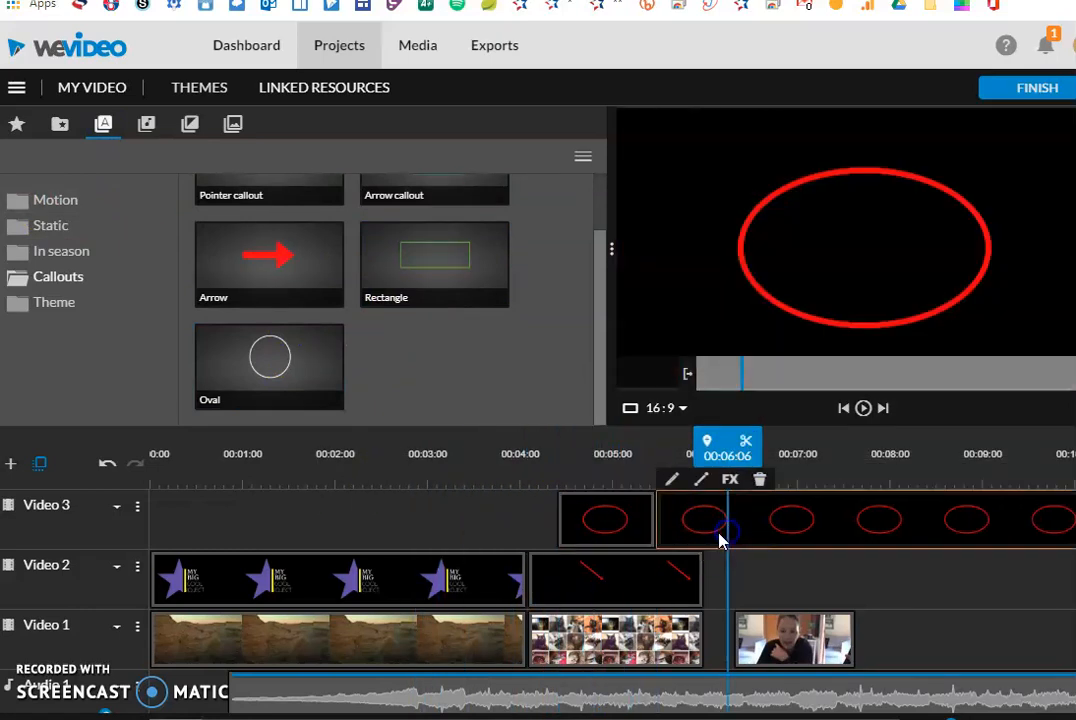
{"action": "key", "text": "Delete"}
{"action": "left_click", "coordinate": [612, 519]}
{"action": "left_click_drag", "start_coordinate": [655, 522], "coordinate": [678, 524]}
Shrink the oval to fit around the cat curled up on the blanket, color it yellow, and save the changes.
{"action": "double_click", "coordinate": [636, 538]}
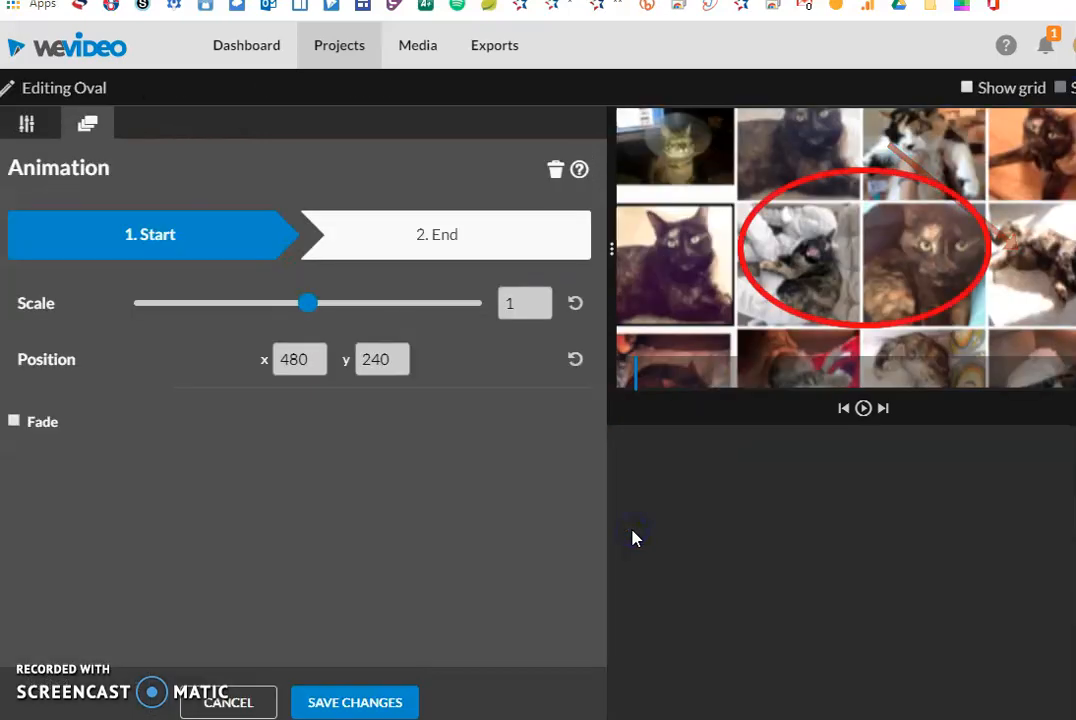
{"action": "left_click", "coordinate": [48, 120]}
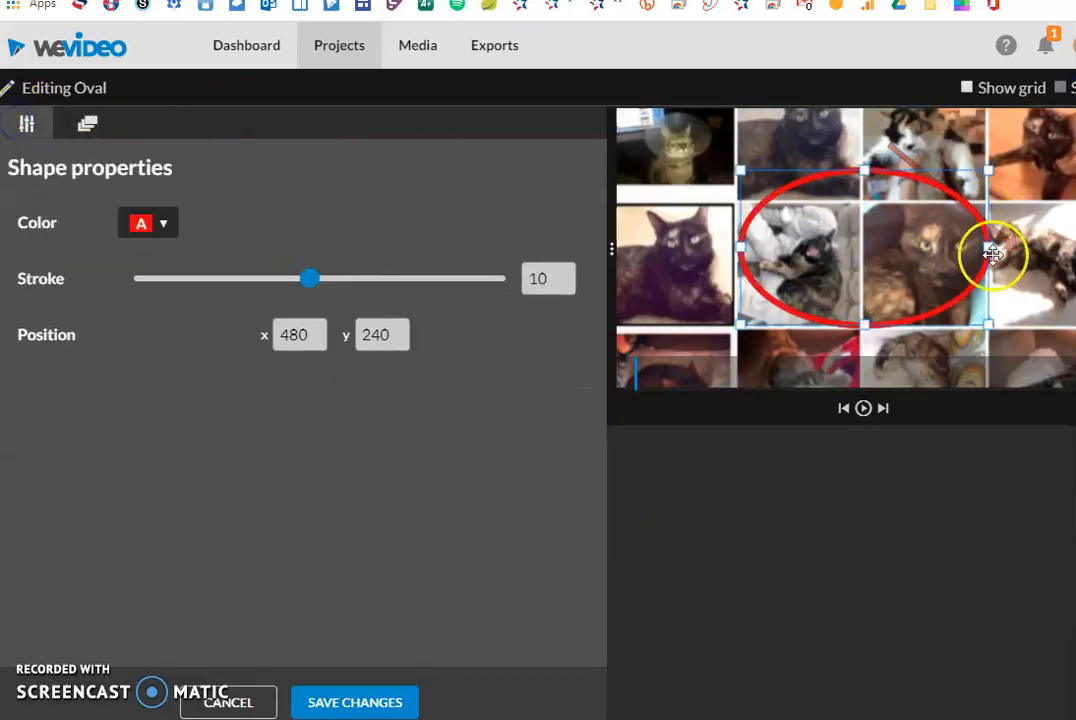
{"action": "left_click_drag", "start_coordinate": [988, 187], "coordinate": [818, 233]}
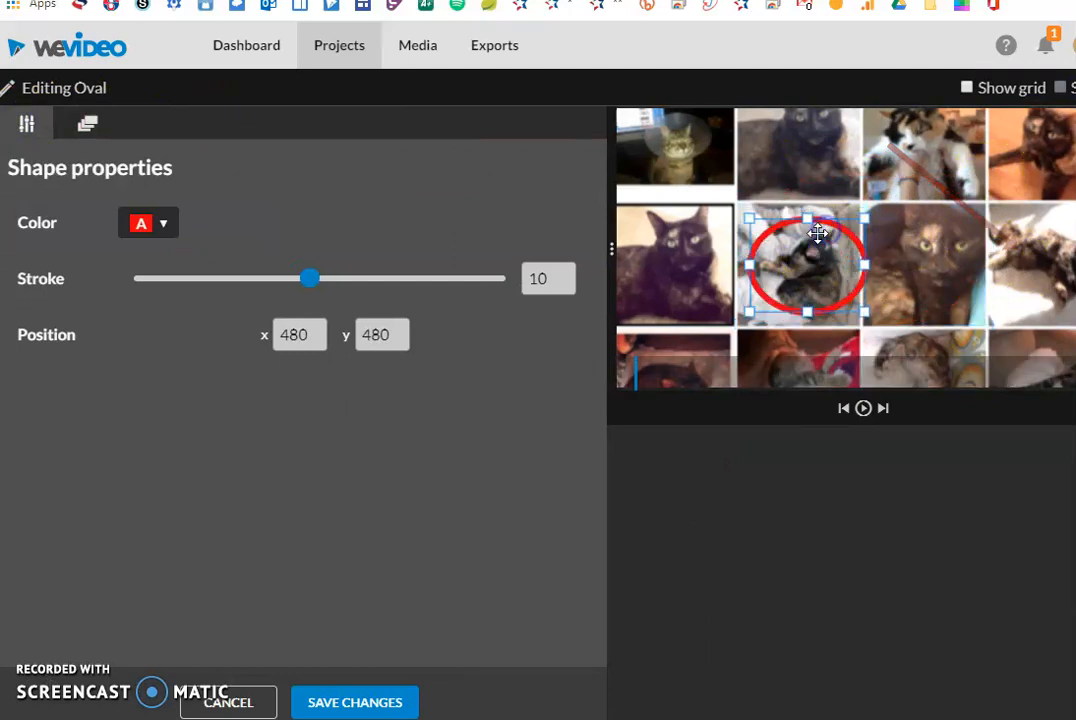
{"action": "left_click", "coordinate": [155, 225]}
{"action": "left_click", "coordinate": [209, 274]}
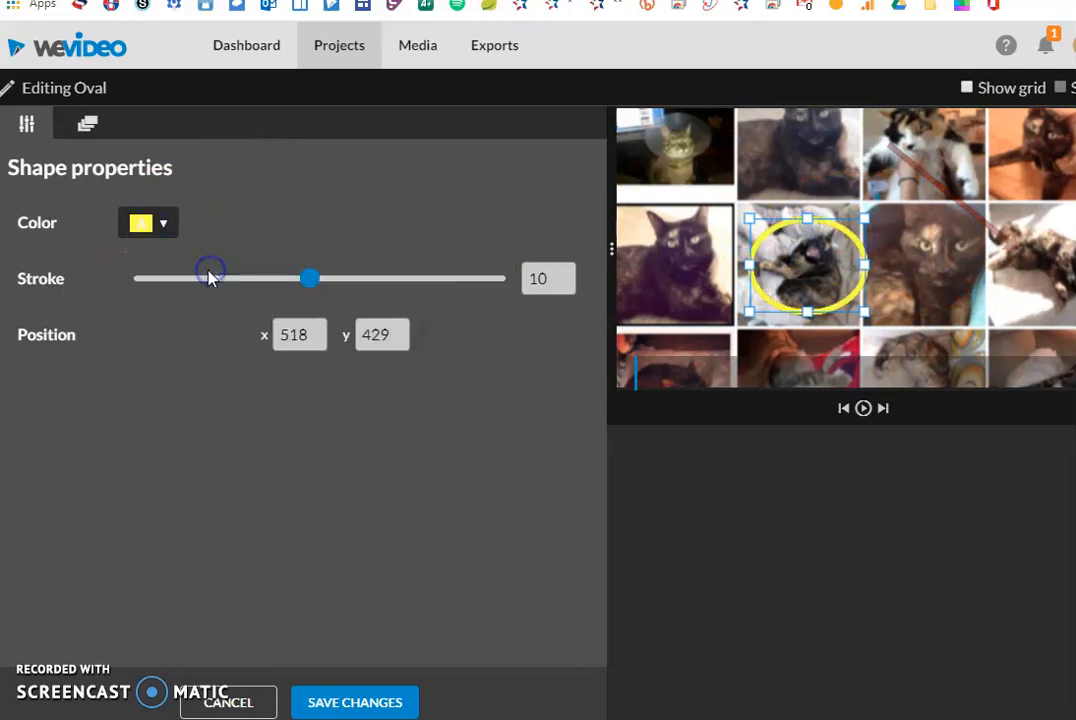
{"action": "left_click", "coordinate": [382, 698]}
Play the section with the oval and arrow over the cats image, and scrub to 00:06:02.
{"action": "left_click", "coordinate": [498, 466]}
{"action": "left_click", "coordinate": [862, 408]}
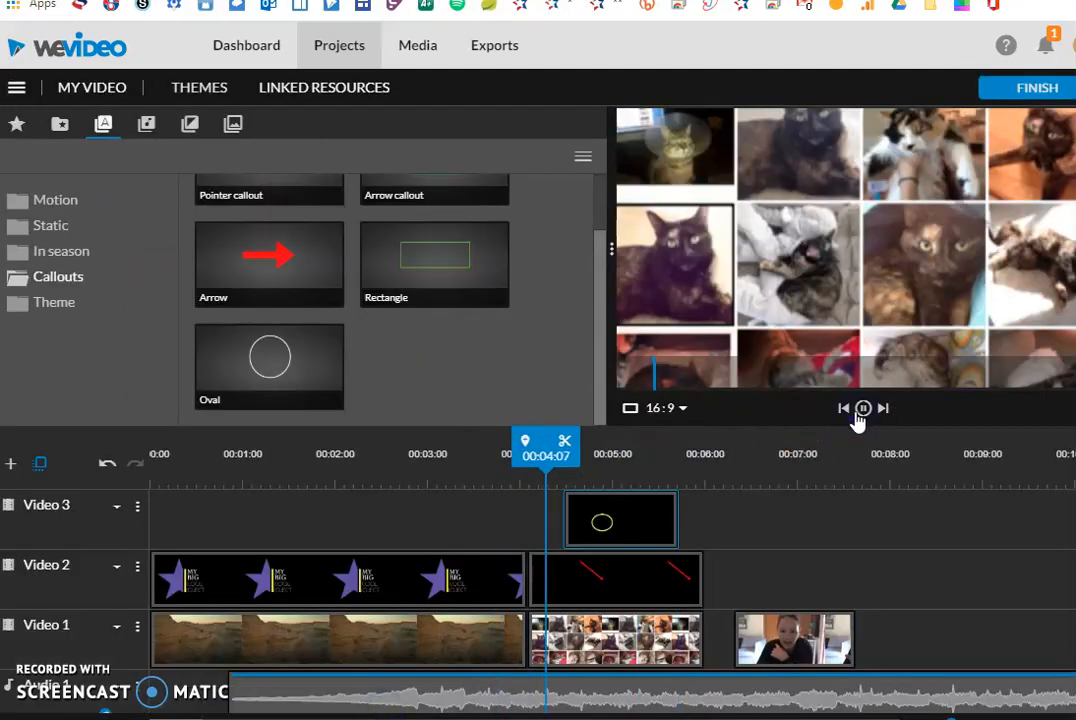
{"action": "left_click", "coordinate": [640, 520]}
{"action": "left_click", "coordinate": [605, 635]}
{"action": "left_click", "coordinate": [605, 588]}
{"action": "left_click", "coordinate": [610, 516]}
{"action": "left_click", "coordinate": [612, 630]}
{"action": "left_click", "coordinate": [602, 558]}
{"action": "left_click", "coordinate": [590, 525]}
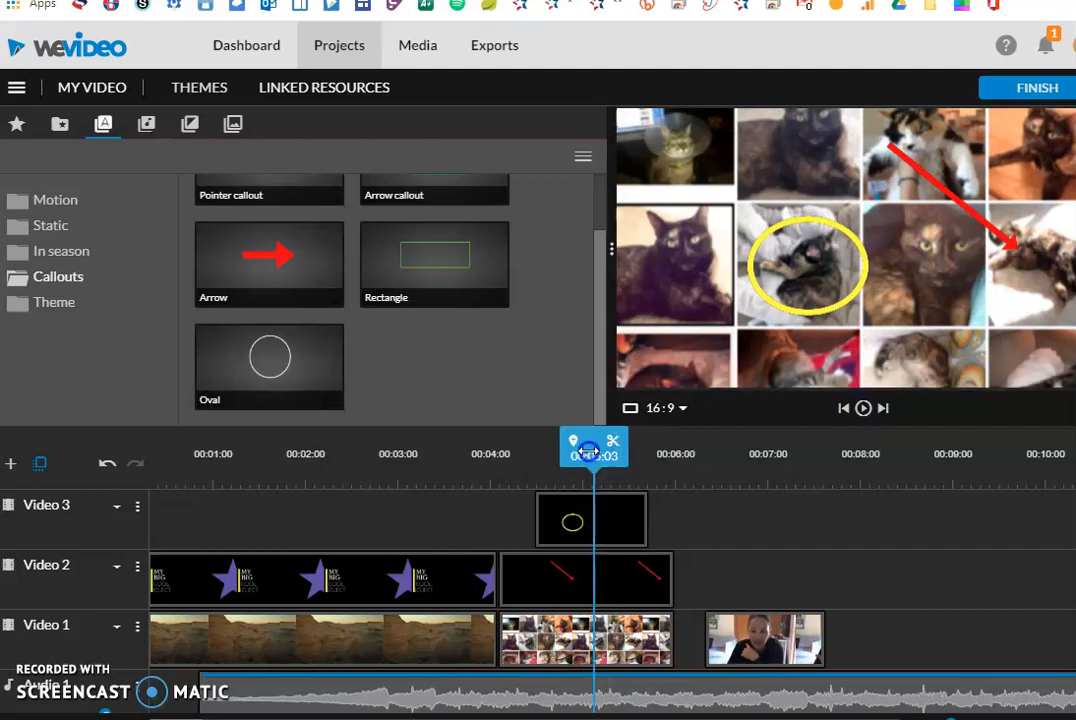
{"action": "left_click_drag", "start_coordinate": [590, 447], "coordinate": [684, 447]}
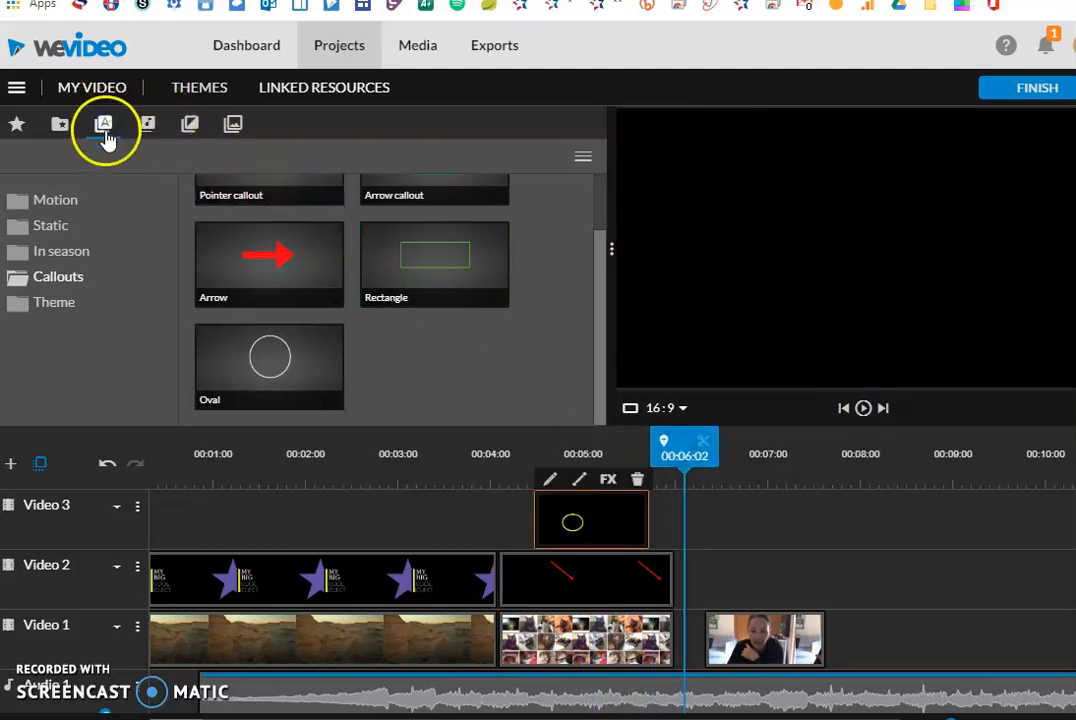
Add the free music track Clear Inspiration - BaltaZzar to the Voiceover 1 track, directly after the voiceover recording.
{"action": "left_click", "coordinate": [61, 125]}
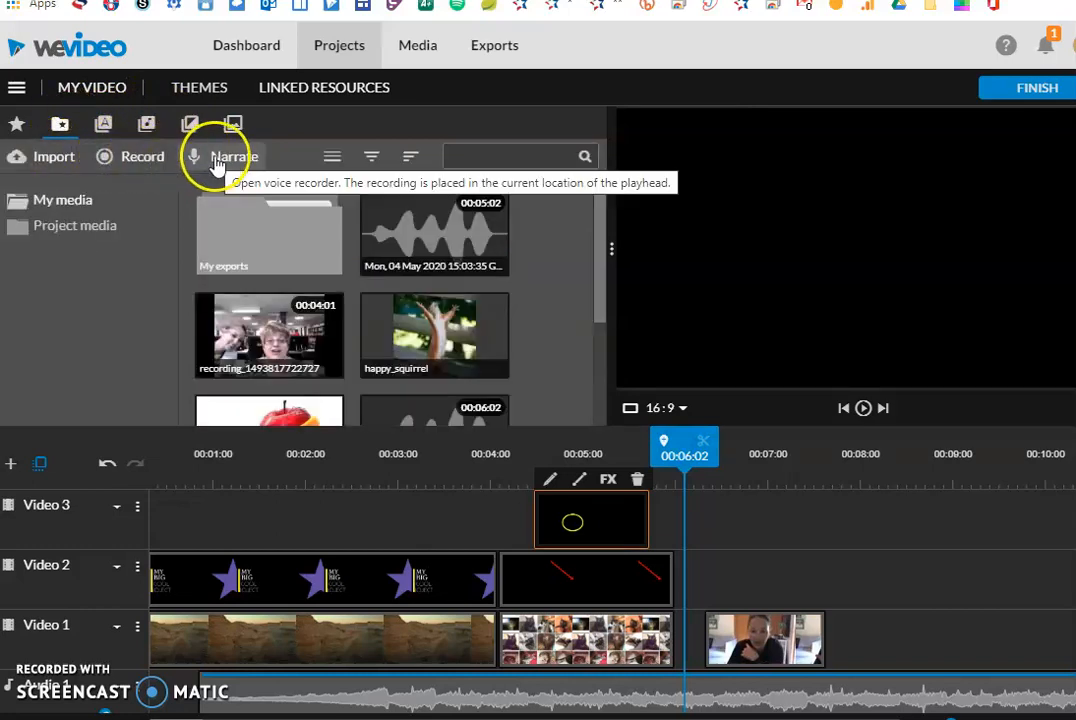
{"action": "left_click", "coordinate": [104, 126]}
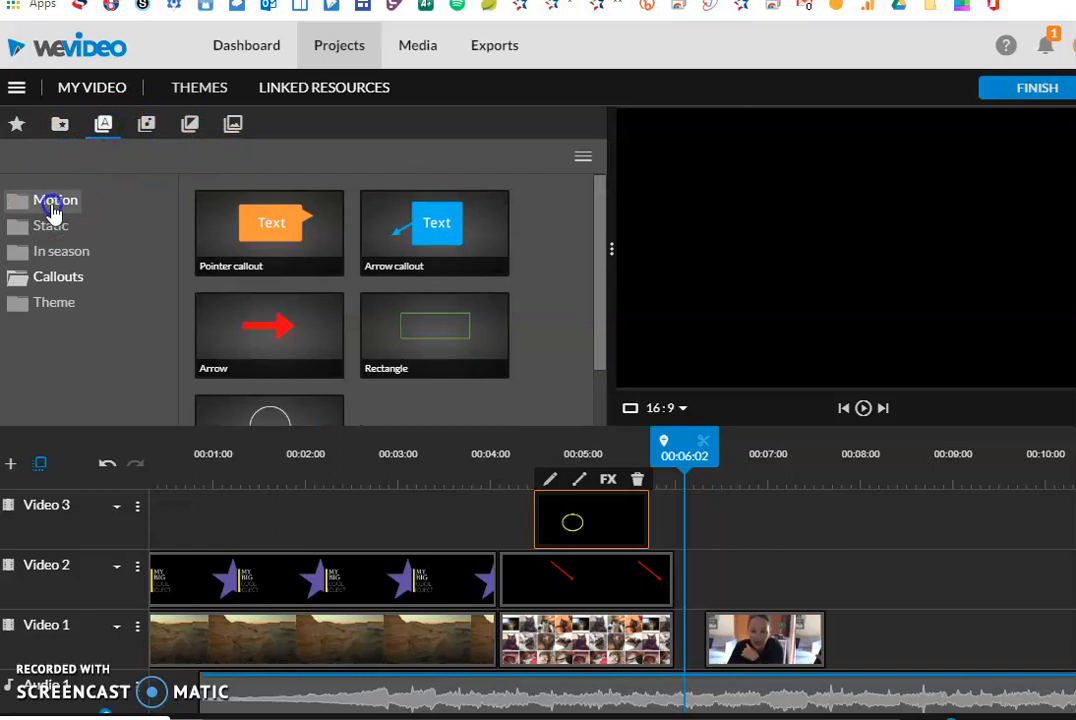
{"action": "left_click", "coordinate": [52, 207]}
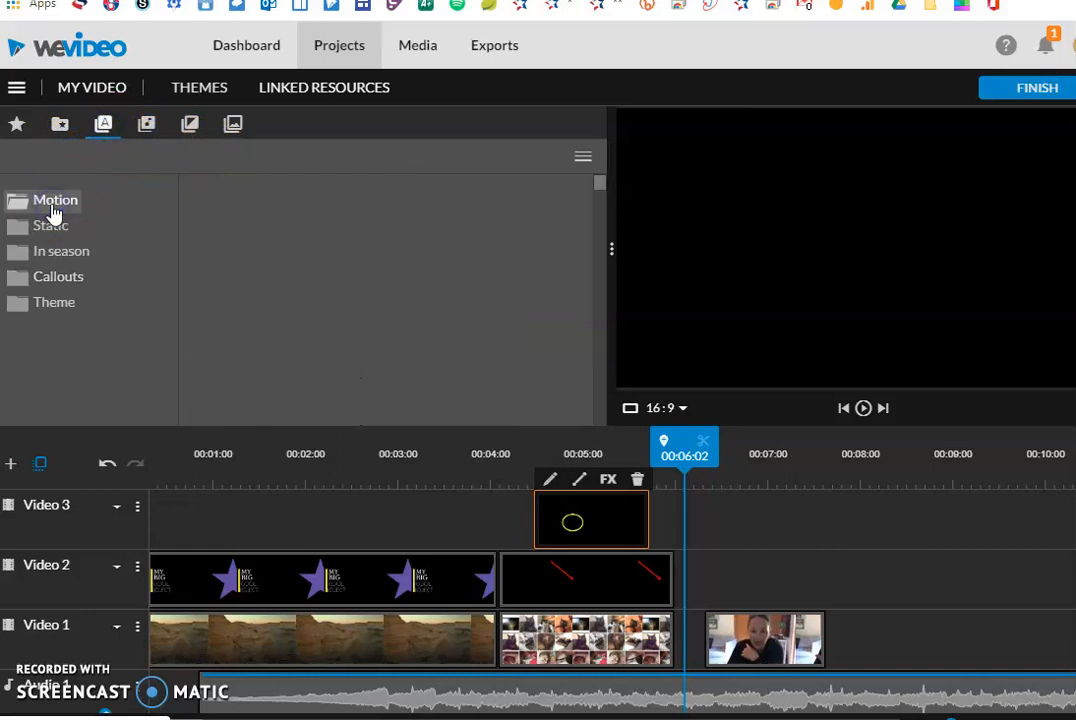
{"action": "left_click", "coordinate": [147, 128]}
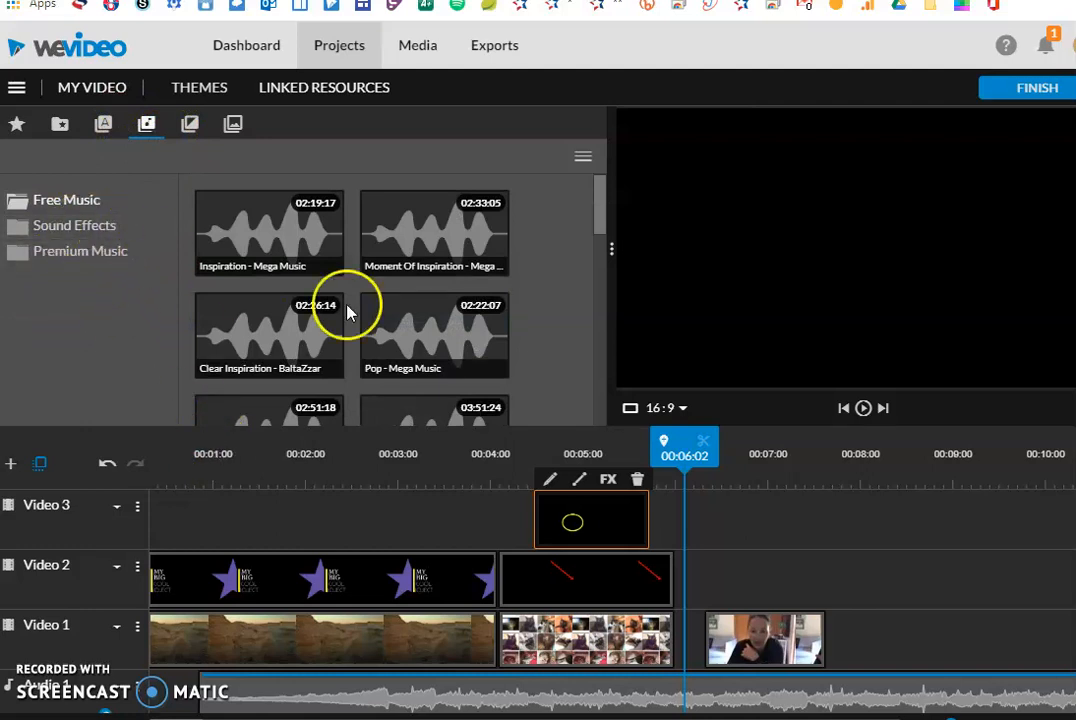
{"action": "left_click", "coordinate": [259, 358]}
{"action": "left_click_drag", "start_coordinate": [268, 327], "coordinate": [620, 675]}
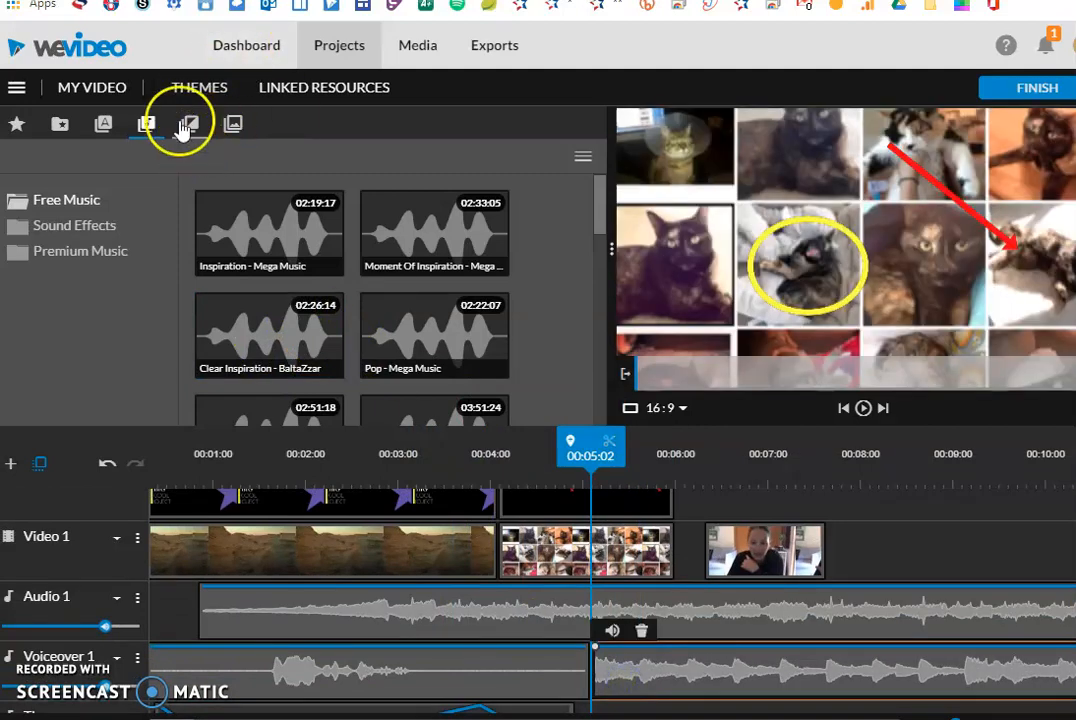
Place the Parasol transition between the canyon clip and the cats image on Video 1, and play it back.
{"action": "left_click", "coordinate": [189, 123]}
{"action": "scroll", "coordinate": [302, 233], "scroll_direction": "down", "scroll_amount": 4}
{"action": "scroll", "coordinate": [304, 238], "scroll_direction": "down", "scroll_amount": 5}
{"action": "left_click_drag", "start_coordinate": [425, 190], "coordinate": [510, 541]}
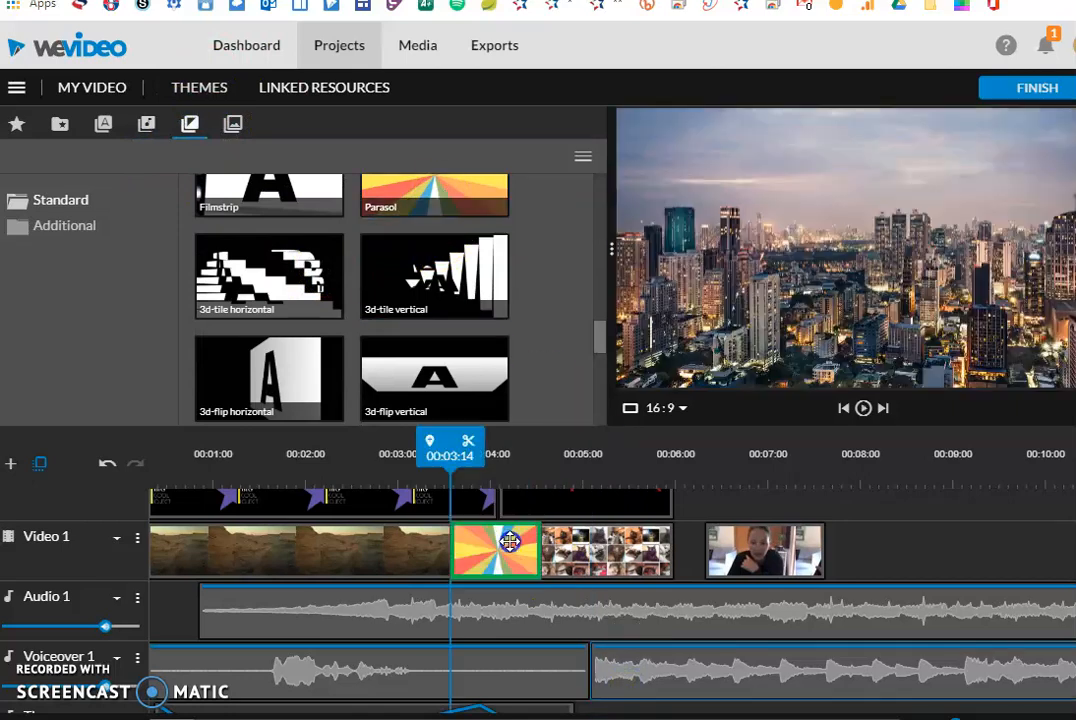
{"action": "left_click_drag", "start_coordinate": [449, 448], "coordinate": [420, 448]}
{"action": "left_click", "coordinate": [863, 410]}
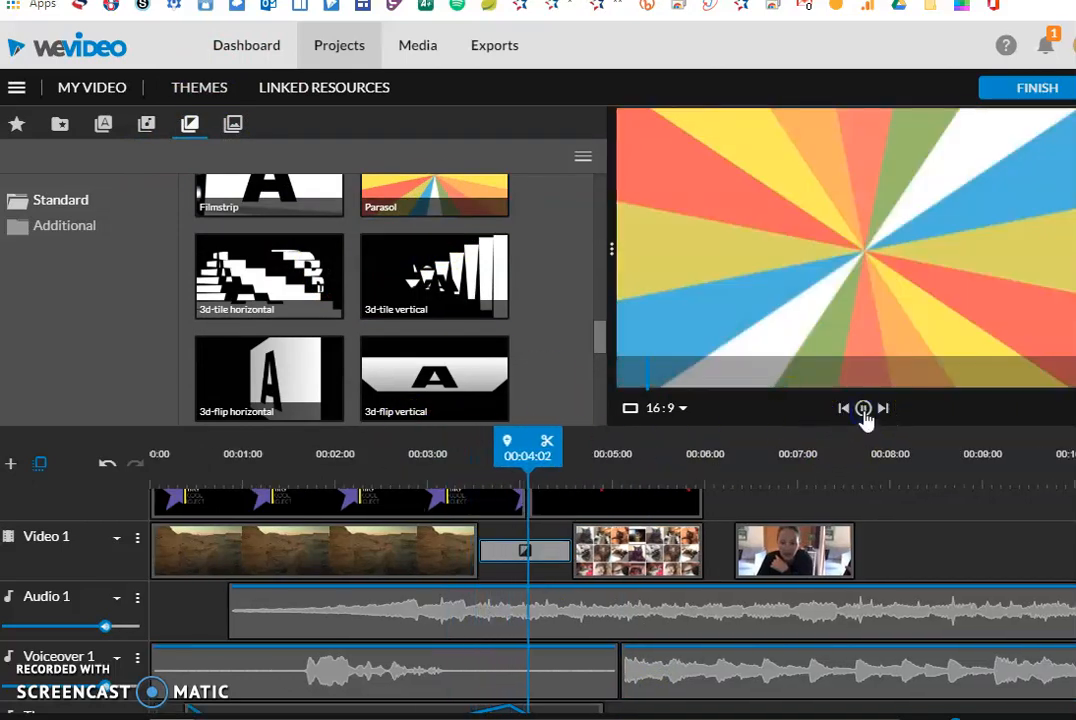
{"action": "left_click", "coordinate": [863, 410]}
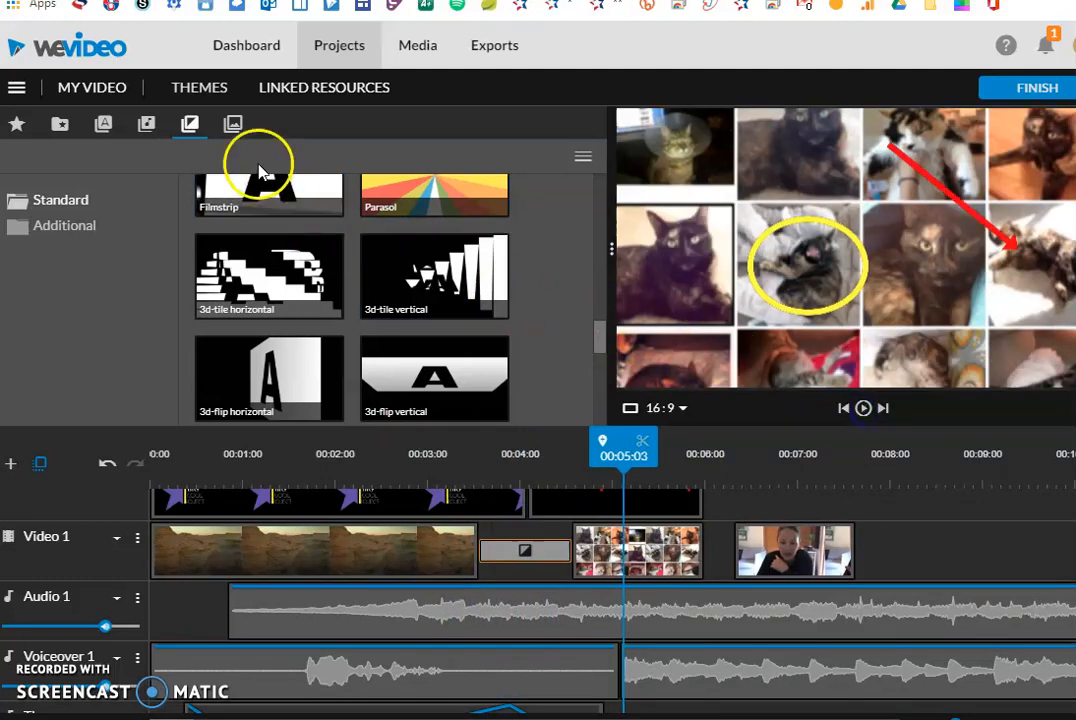
Add the Light Streaks background to Video 2 directly above the webcam clip, starting at about 6.3 seconds.
{"action": "left_click", "coordinate": [233, 128]}
{"action": "scroll", "coordinate": [312, 262], "scroll_direction": "down", "scroll_amount": 2}
{"action": "scroll", "coordinate": [316, 266], "scroll_direction": "up", "scroll_amount": 1}
{"action": "scroll", "coordinate": [318, 268], "scroll_direction": "up", "scroll_amount": 1}
{"action": "mouse_move", "coordinate": [638, 456]}
{"action": "left_mouse_down"}
{"action": "mouse_move", "coordinate": [783, 455]}
{"action": "mouse_move", "coordinate": [673, 455]}
{"action": "left_mouse_up"}
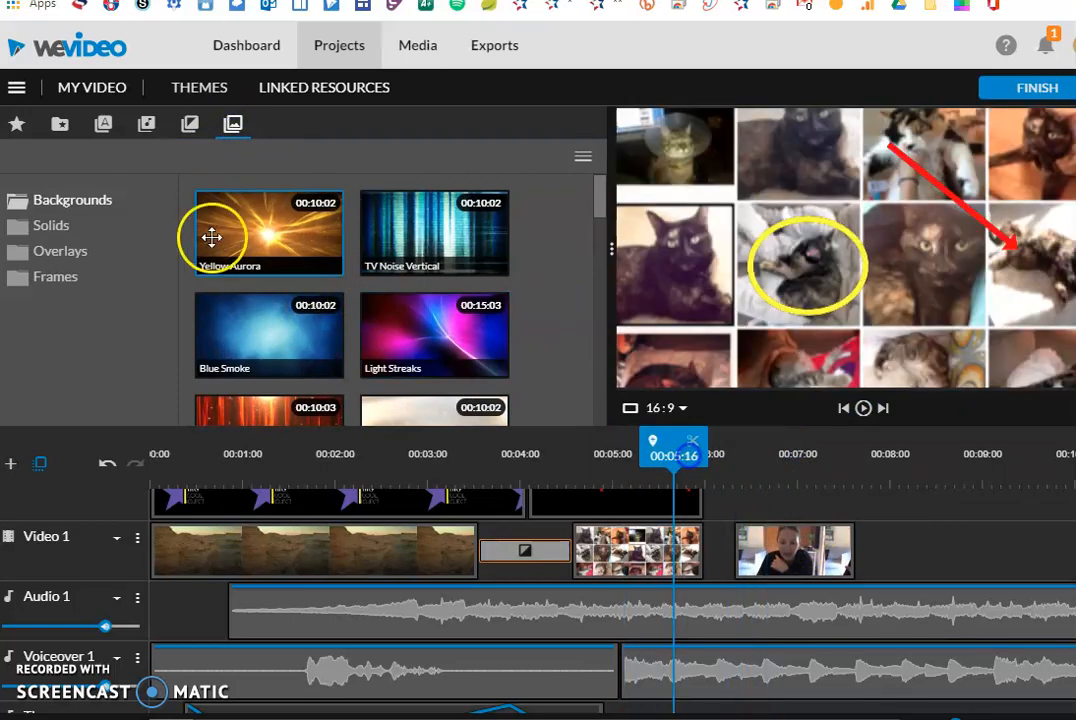
{"action": "left_click", "coordinate": [401, 324]}
{"action": "mouse_move", "coordinate": [716, 375]}
{"action": "left_mouse_down"}
{"action": "mouse_move", "coordinate": [764, 480]}
{"action": "mouse_move", "coordinate": [751, 550]}
{"action": "mouse_move", "coordinate": [759, 567]}
{"action": "left_mouse_up"}
{"action": "mouse_move", "coordinate": [728, 451]}
{"action": "left_mouse_down"}
{"action": "mouse_move", "coordinate": [826, 447]}
{"action": "mouse_move", "coordinate": [790, 458]}
{"action": "mouse_move", "coordinate": [689, 450]}
{"action": "left_mouse_up"}
{"action": "scroll", "coordinate": [764, 576], "scroll_direction": "down", "scroll_amount": 2}
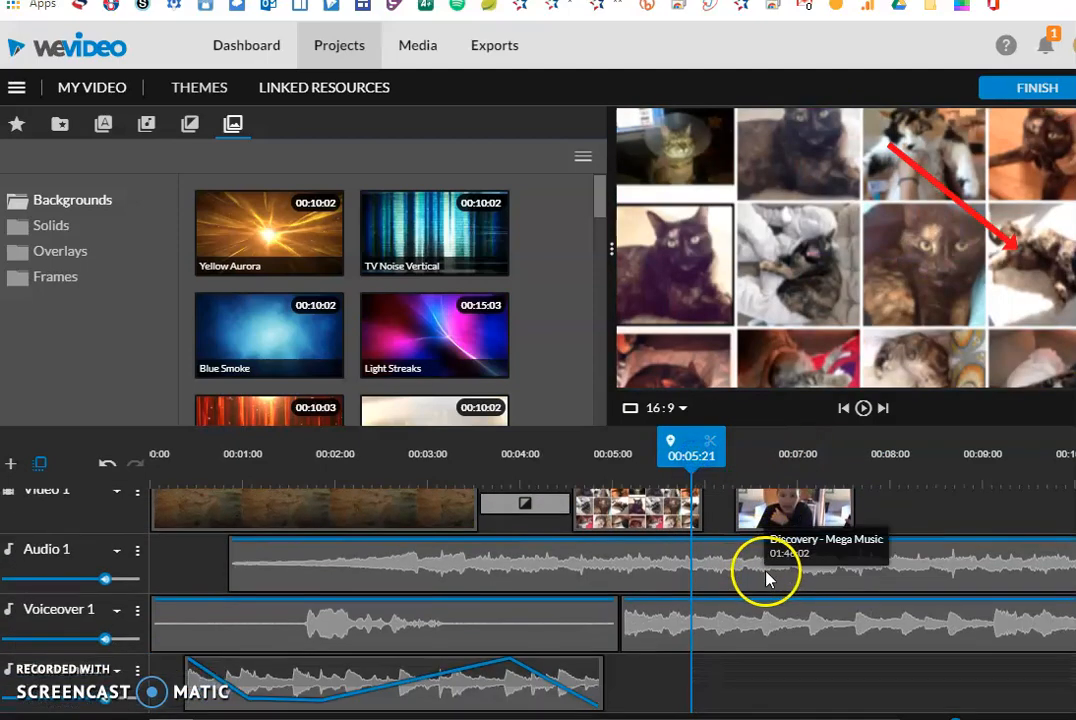
{"action": "scroll", "coordinate": [768, 580], "scroll_direction": "up", "scroll_amount": 2}
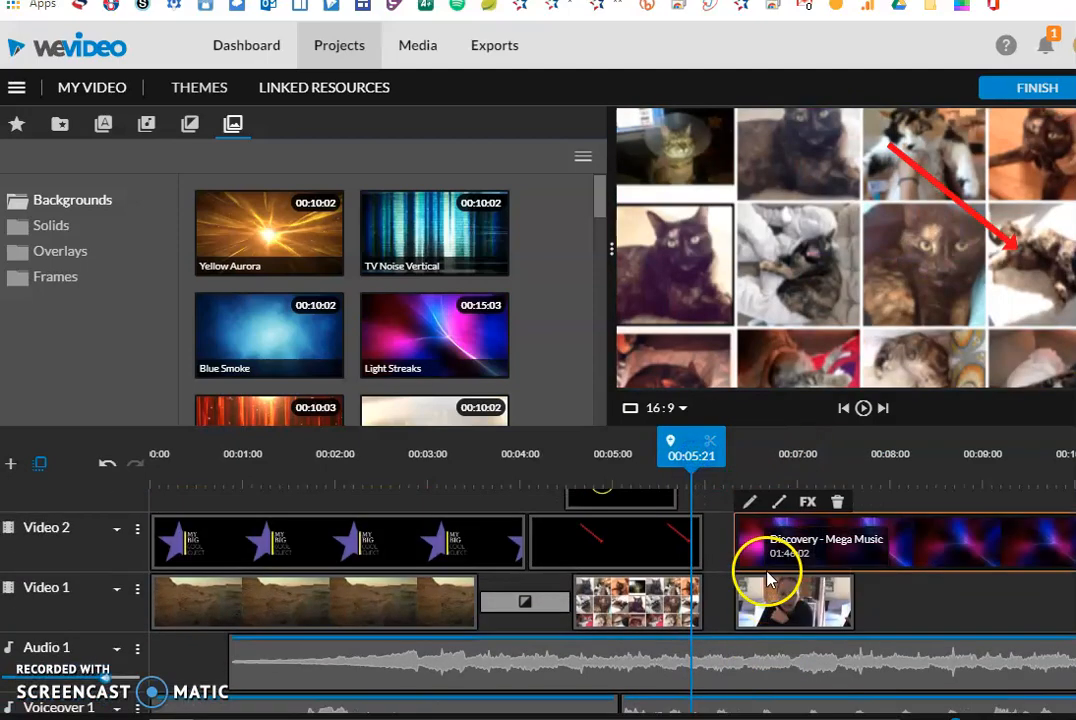
Move the webcam clip from Video 1 to Video 3 above the Light Streaks background and preview the result.
{"action": "left_click", "coordinate": [812, 612]}
{"action": "left_click", "coordinate": [839, 540]}
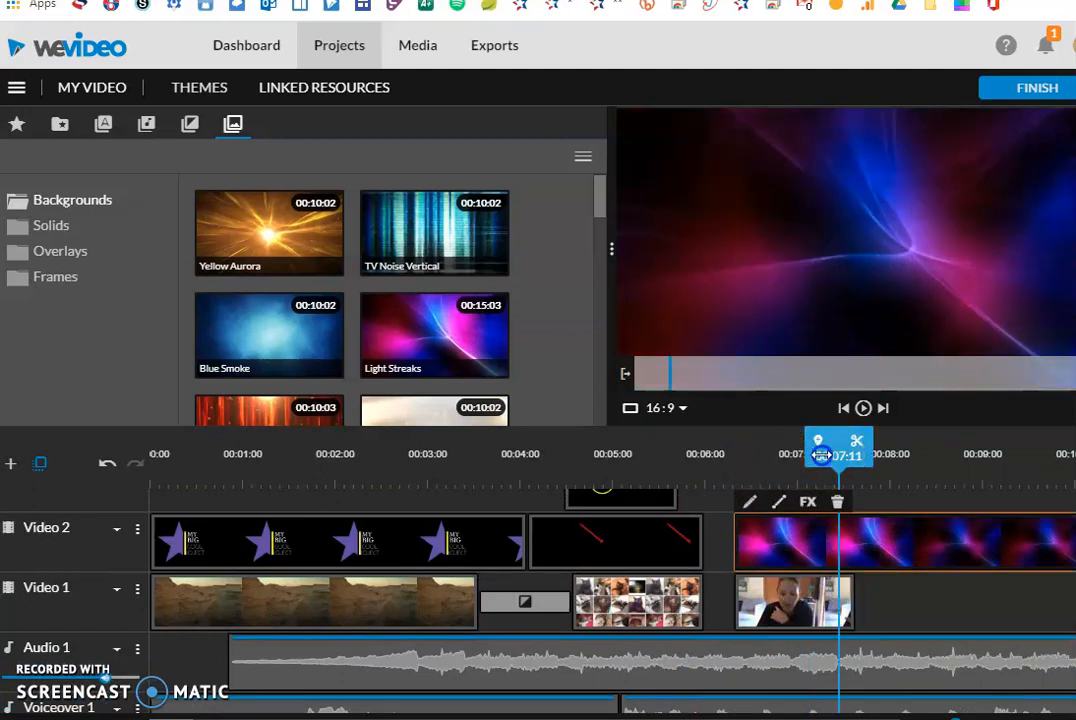
{"action": "left_click", "coordinate": [701, 475]}
{"action": "left_click_drag", "start_coordinate": [809, 612], "coordinate": [805, 525]}
{"action": "left_click_drag", "start_coordinate": [728, 452], "coordinate": [713, 452]}
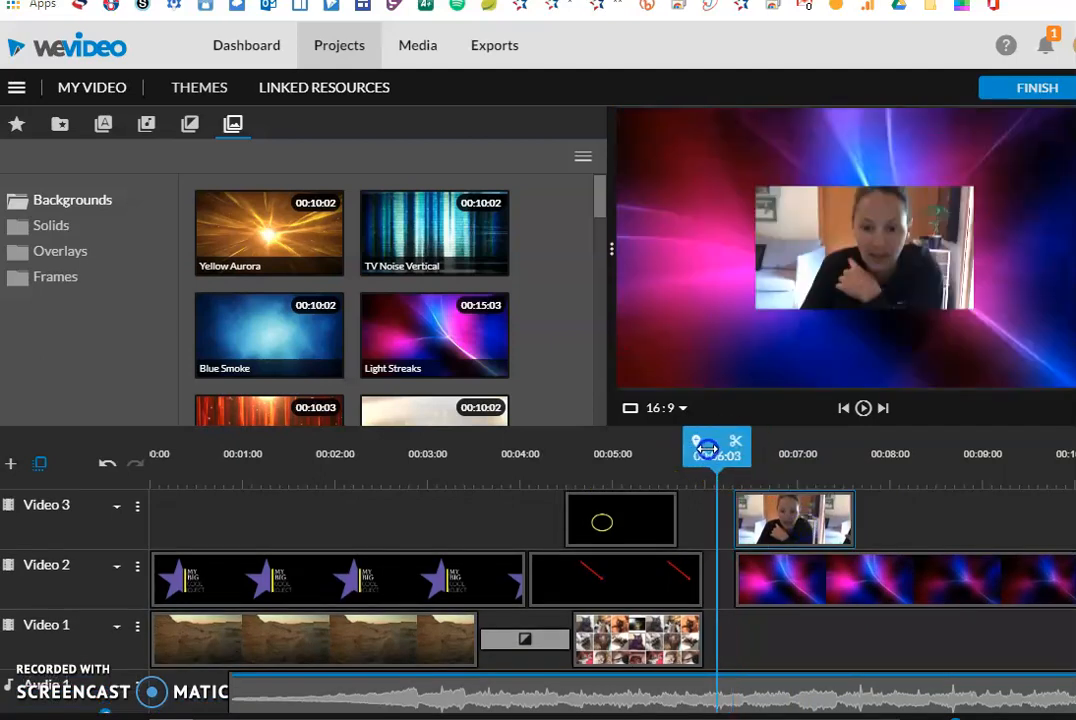
{"action": "left_click", "coordinate": [862, 408]}
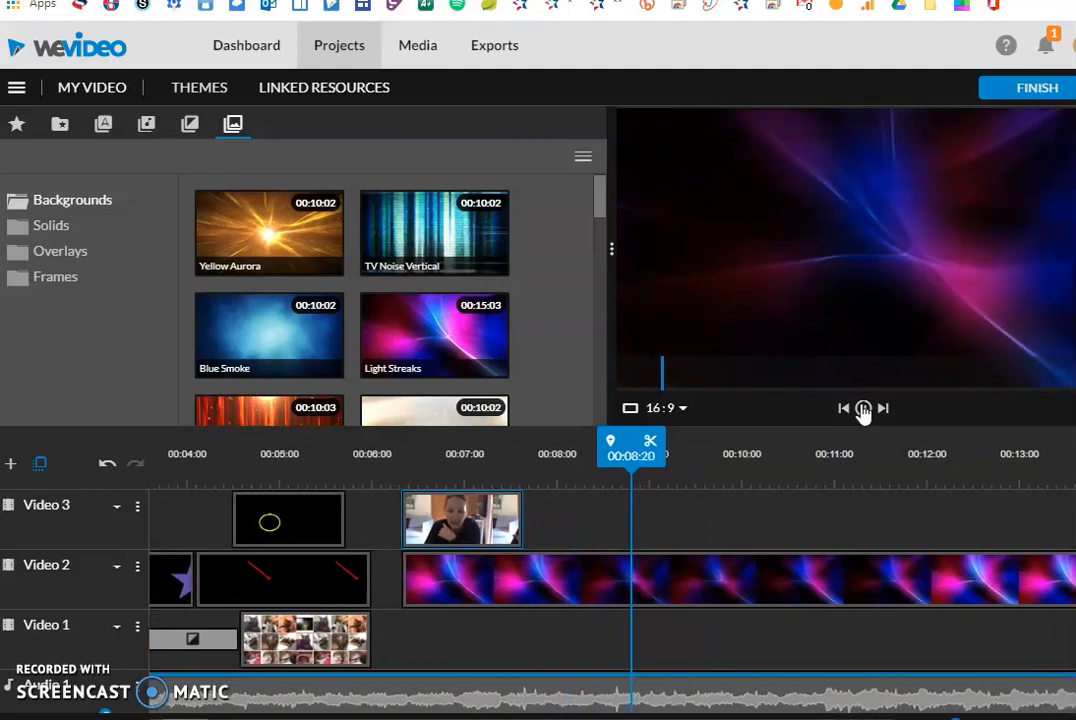
{"action": "left_click", "coordinate": [862, 408]}
{"action": "left_click", "coordinate": [417, 453]}
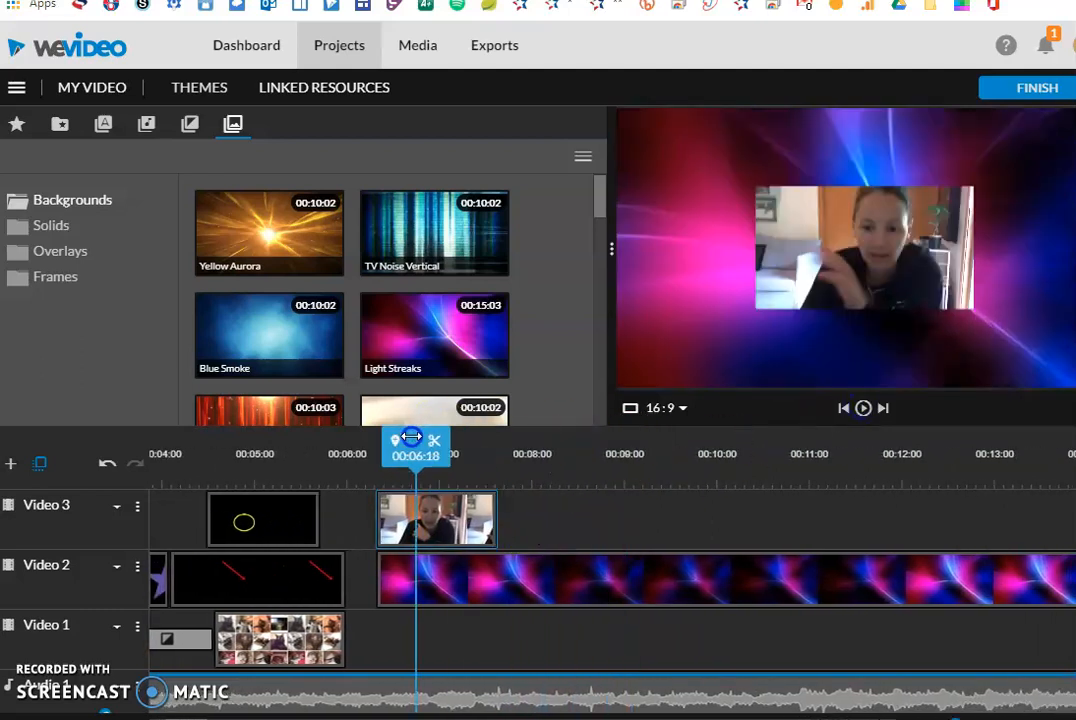
Move the star title to Video 3 and the canyon clip to Video 2, and add the Water Bubbles background at the start of Video 1.
{"action": "scroll", "coordinate": [366, 369], "scroll_direction": "down", "scroll_amount": 5}
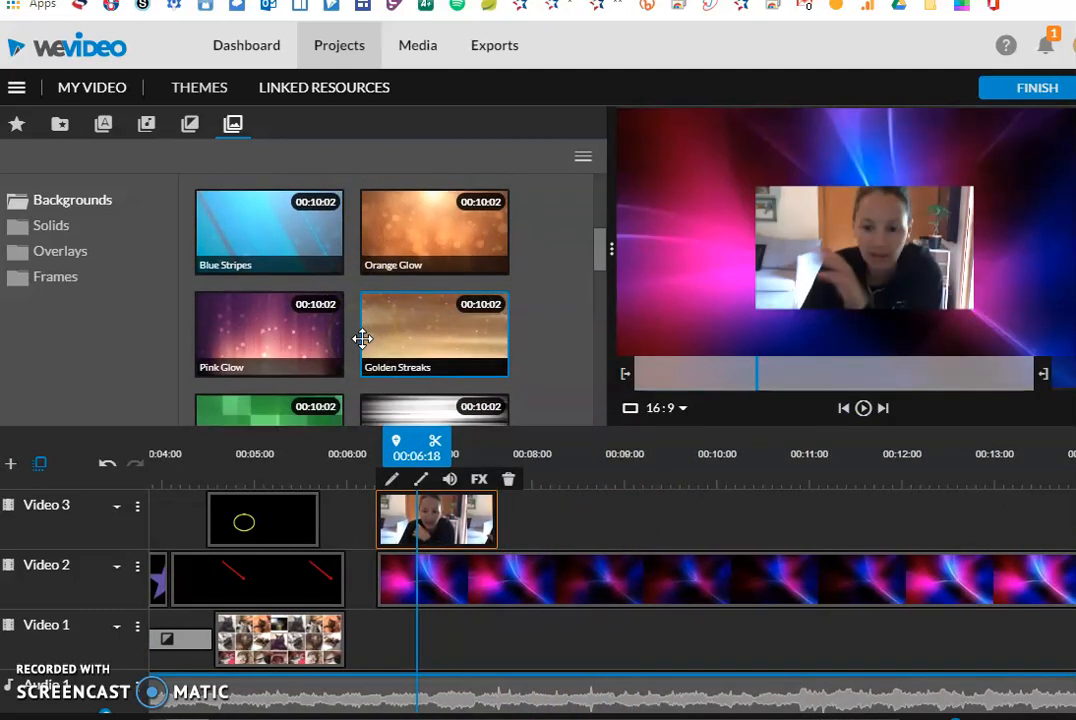
{"action": "scroll", "coordinate": [210, 690], "scroll_direction": "left", "scroll_amount": 5}
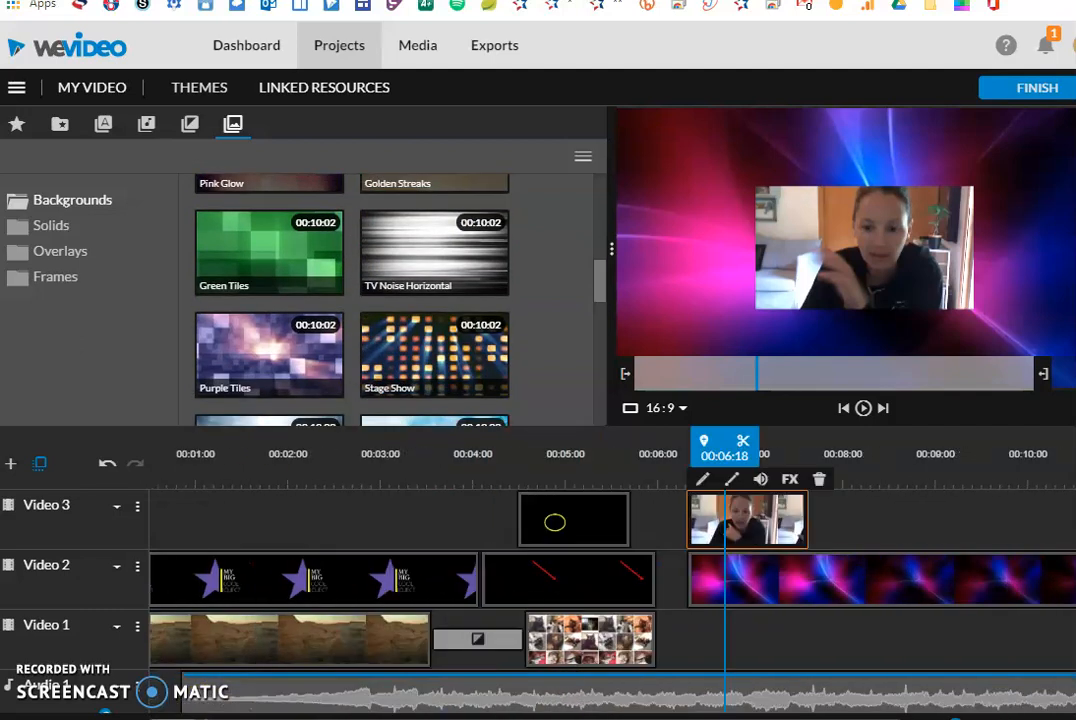
{"action": "scroll", "coordinate": [285, 360], "scroll_direction": "down", "scroll_amount": 3}
{"action": "left_click_drag", "start_coordinate": [423, 288], "coordinate": [330, 480]}
{"action": "left_click_drag", "start_coordinate": [242, 567], "coordinate": [242, 516]}
{"action": "left_click_drag", "start_coordinate": [240, 636], "coordinate": [237, 591]}
{"action": "left_click_drag", "start_coordinate": [362, 312], "coordinate": [180, 636]}
{"action": "left_click", "coordinate": [204, 665]}
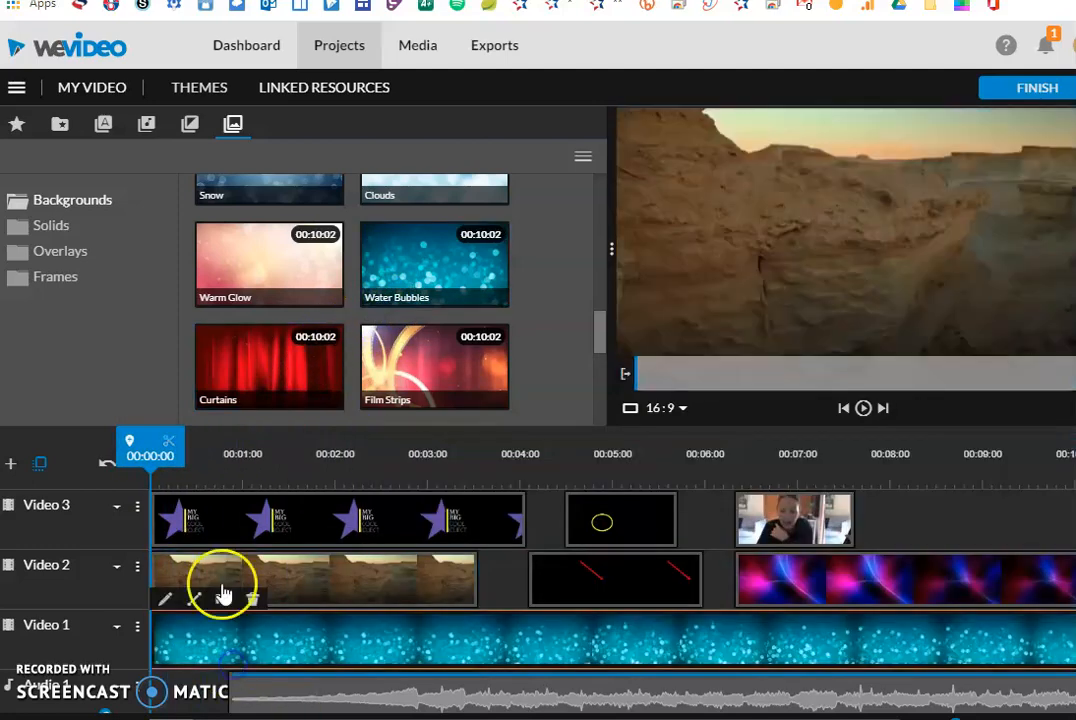
Edit the canyon clip on Video 2, set its caption text size to 24, and save the changes.
{"action": "double_click", "coordinate": [369, 520]}
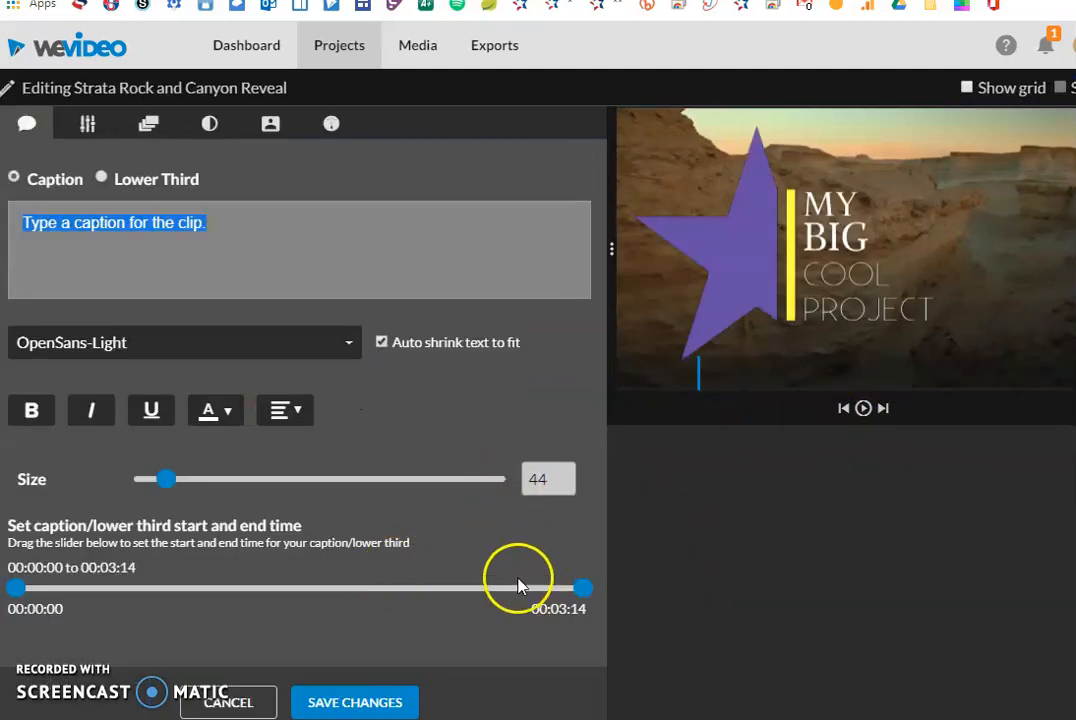
{"action": "left_click_drag", "start_coordinate": [170, 490], "coordinate": [158, 488]}
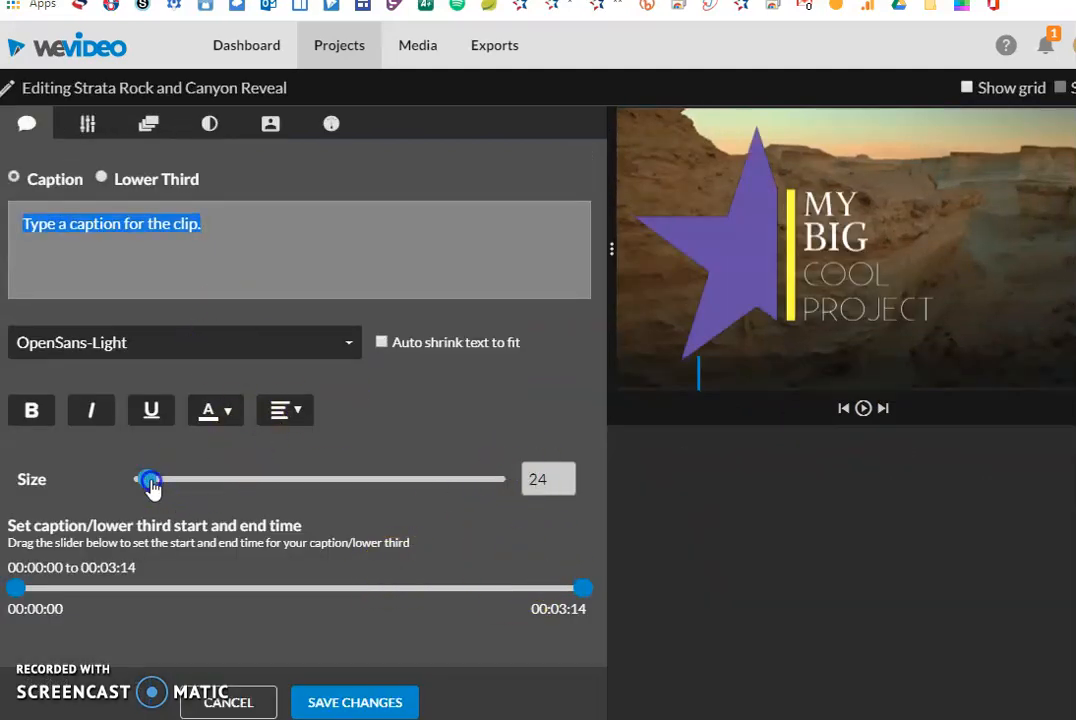
{"action": "left_click", "coordinate": [355, 702]}
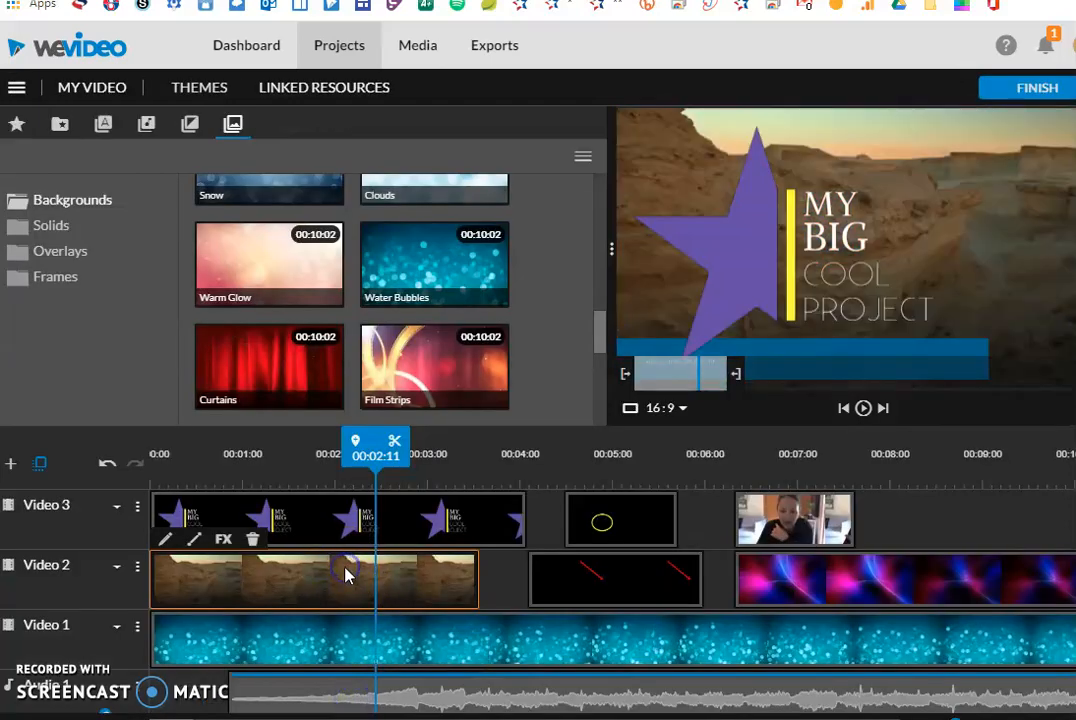
Delete the canyon clip from Video 2 and preview the project from the beginning.
{"action": "key", "text": "Delete"}
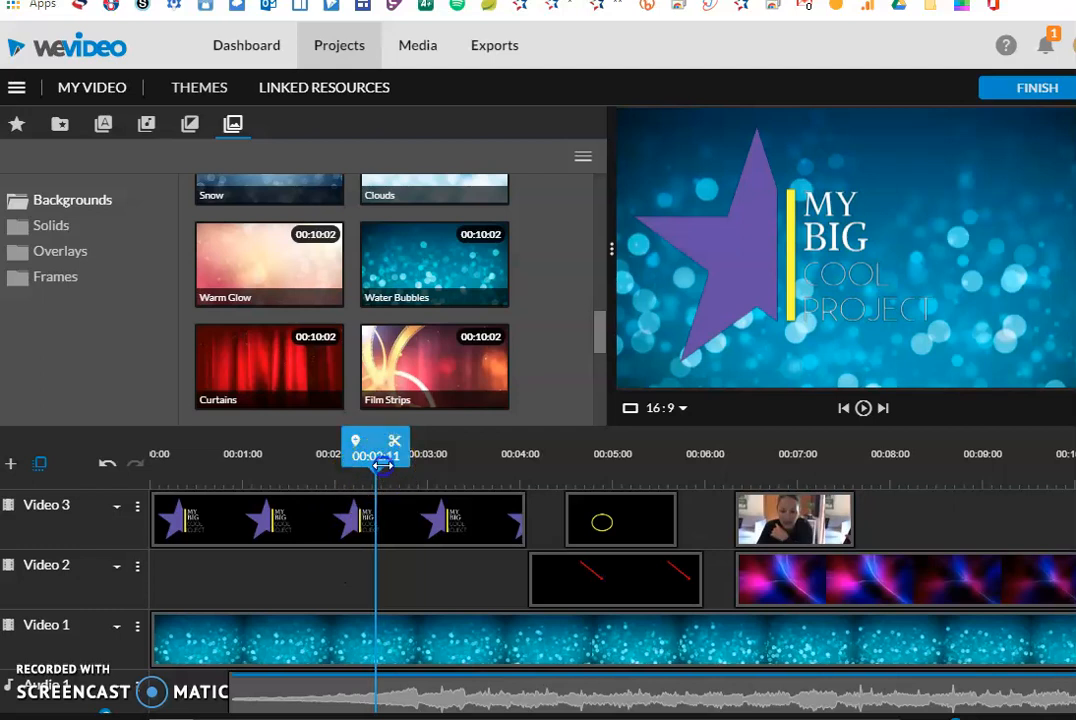
{"action": "left_click", "coordinate": [158, 476]}
{"action": "left_click", "coordinate": [864, 418]}
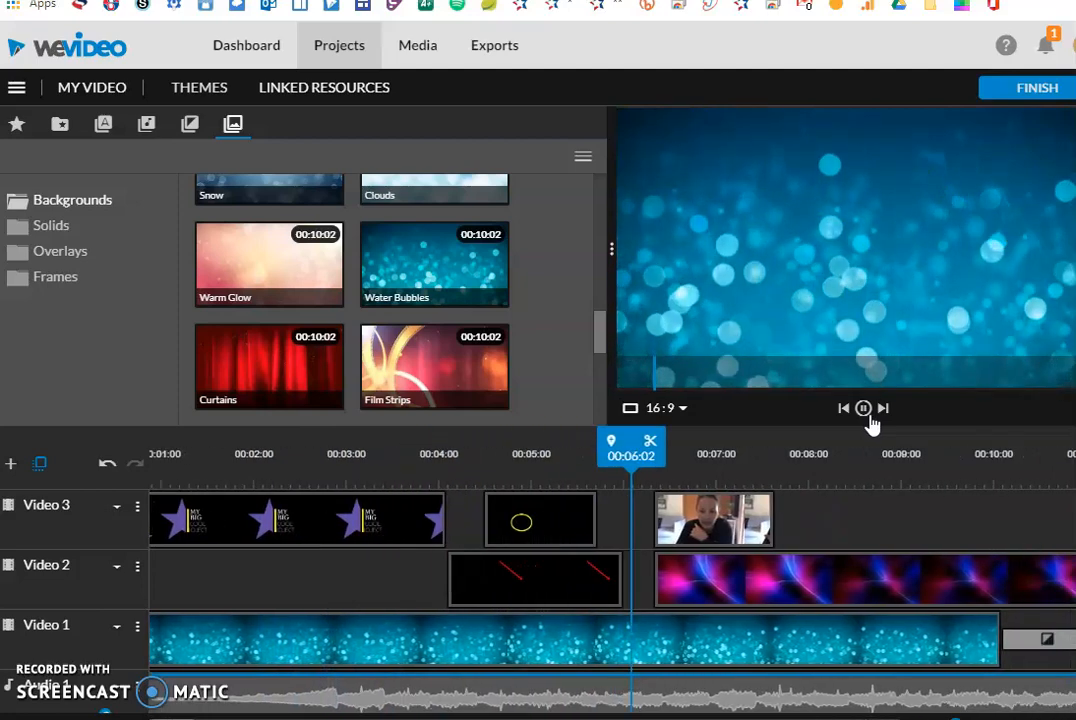
{"action": "left_click", "coordinate": [864, 412]}
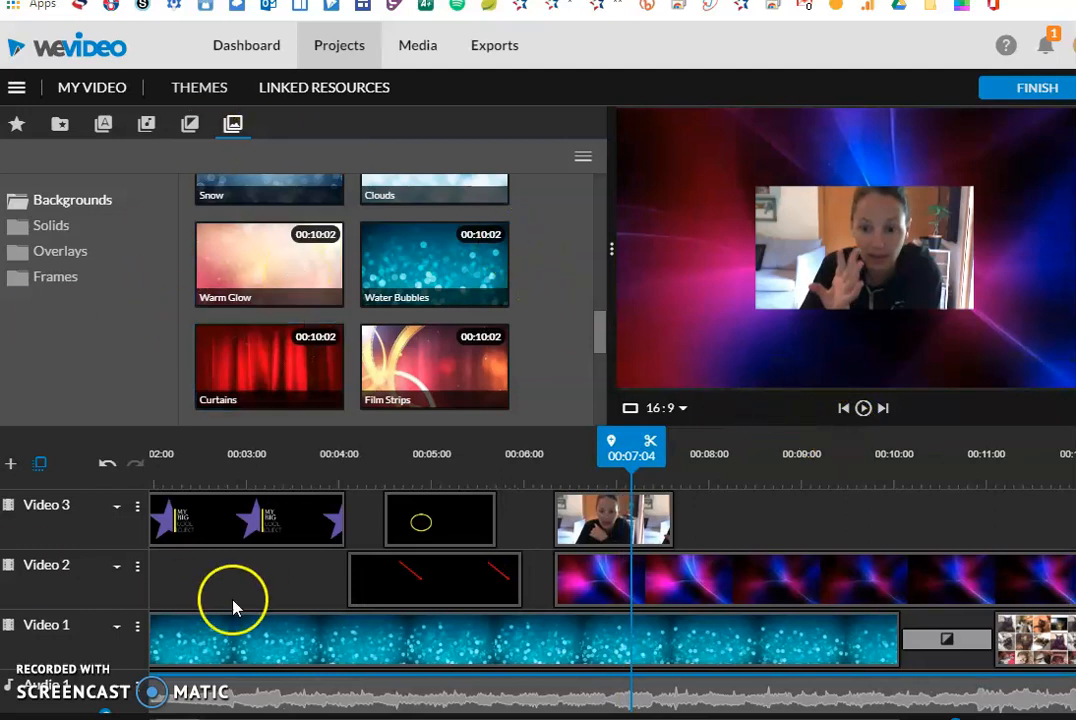
Finish the project and set the export title to My Video 2.
{"action": "scroll", "coordinate": [233, 600], "scroll_direction": "down", "scroll_amount": 3}
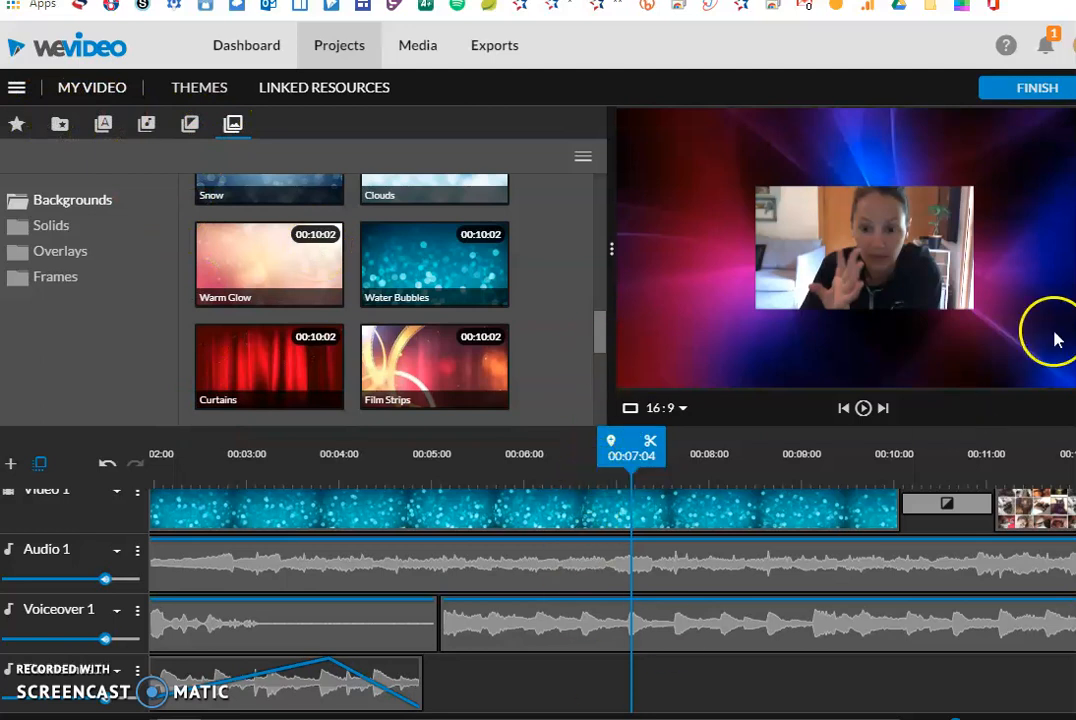
{"action": "left_click", "coordinate": [1043, 98]}
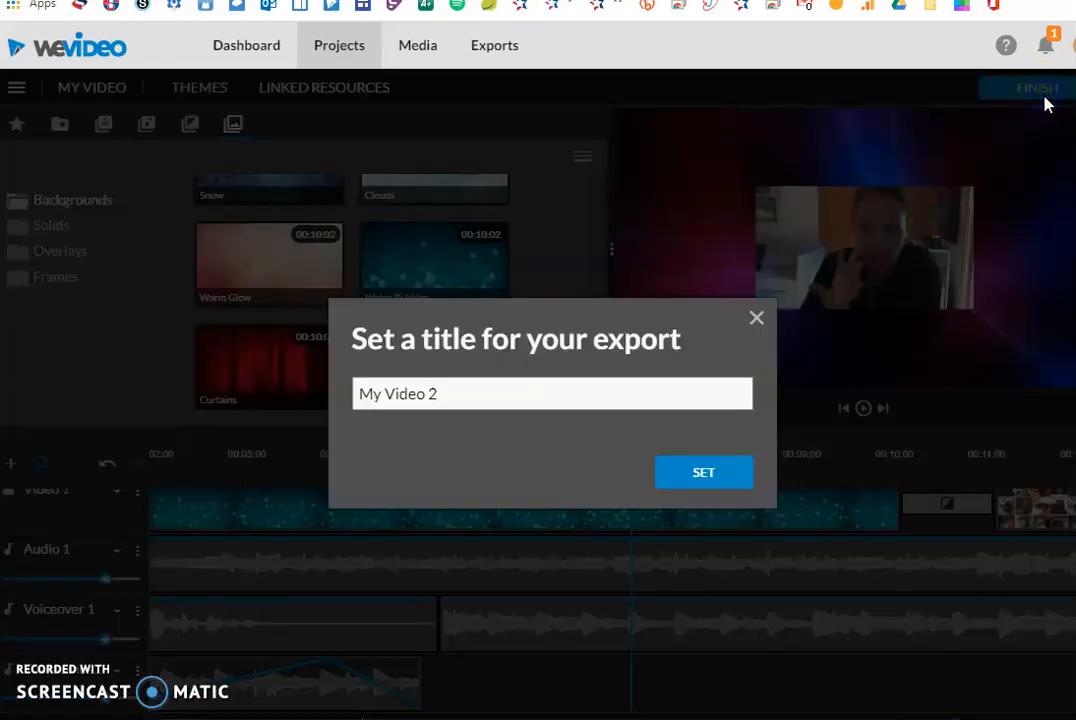
{"action": "left_click", "coordinate": [470, 392]}
{"action": "left_click", "coordinate": [701, 478]}
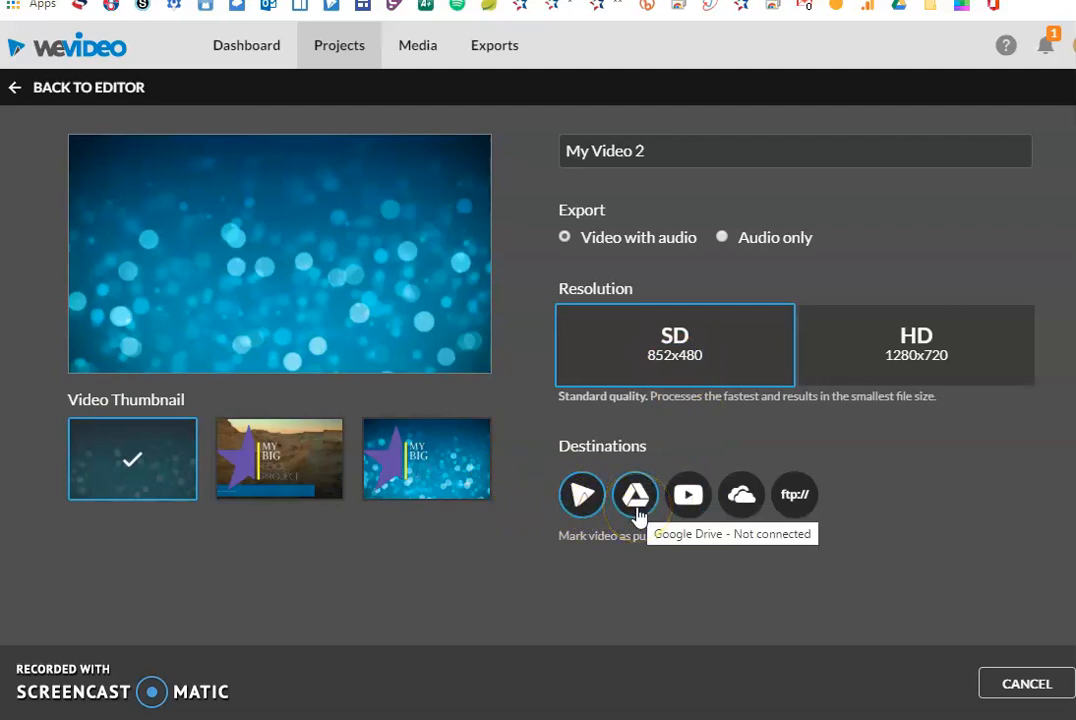
Examine the YouTube and Google Drive destinations in the export settings.
{"action": "left_click", "coordinate": [688, 508]}
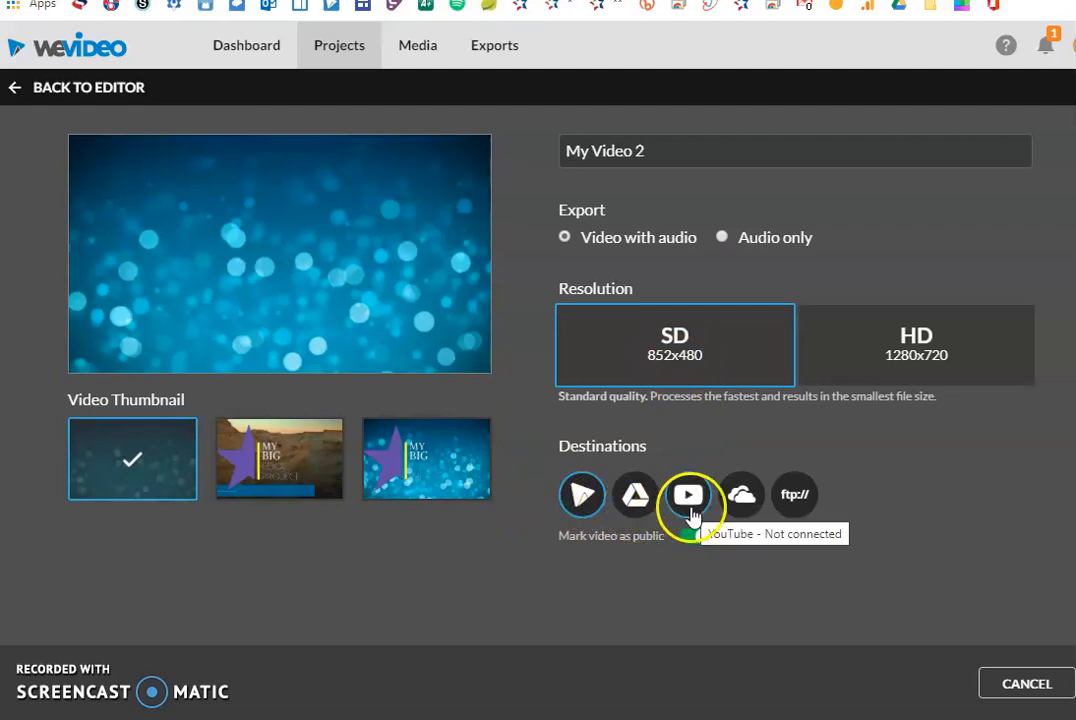
{"action": "left_click", "coordinate": [640, 520]}
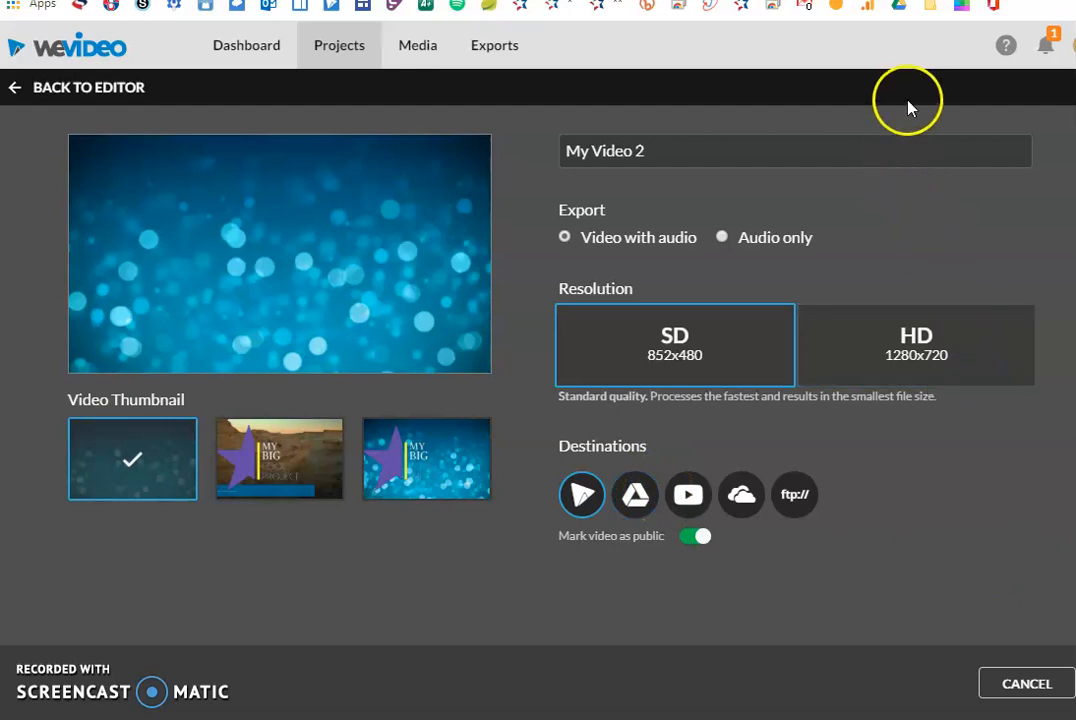
{"action": "scroll", "coordinate": [538, 380], "scroll_direction": "right", "scroll_amount": 2}
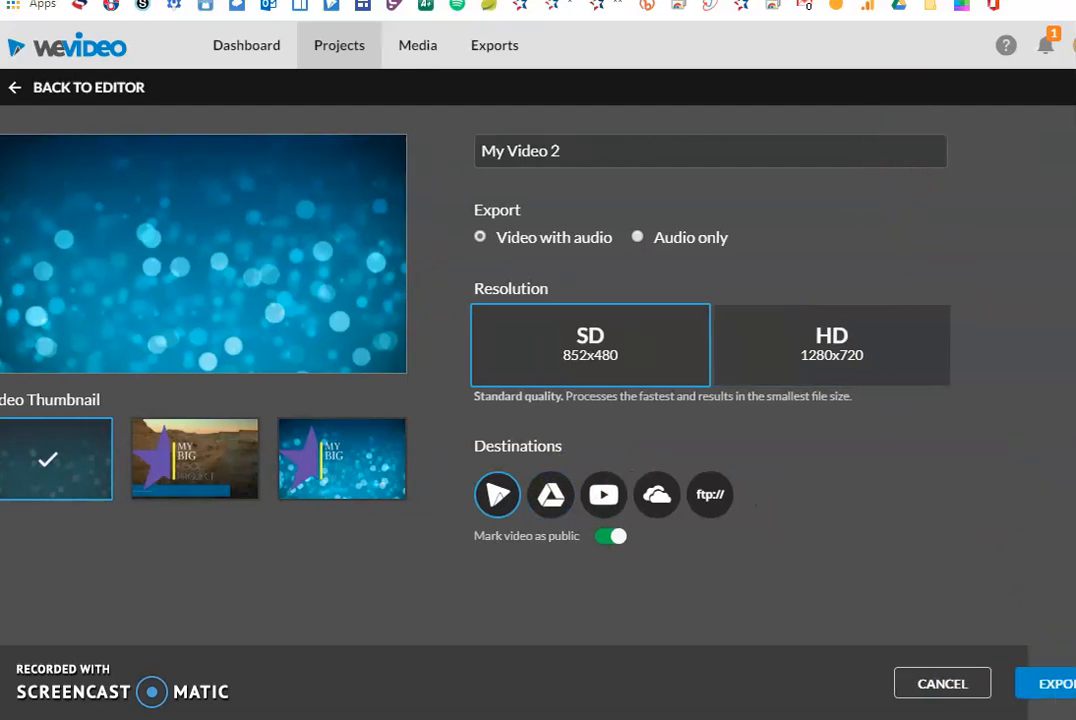